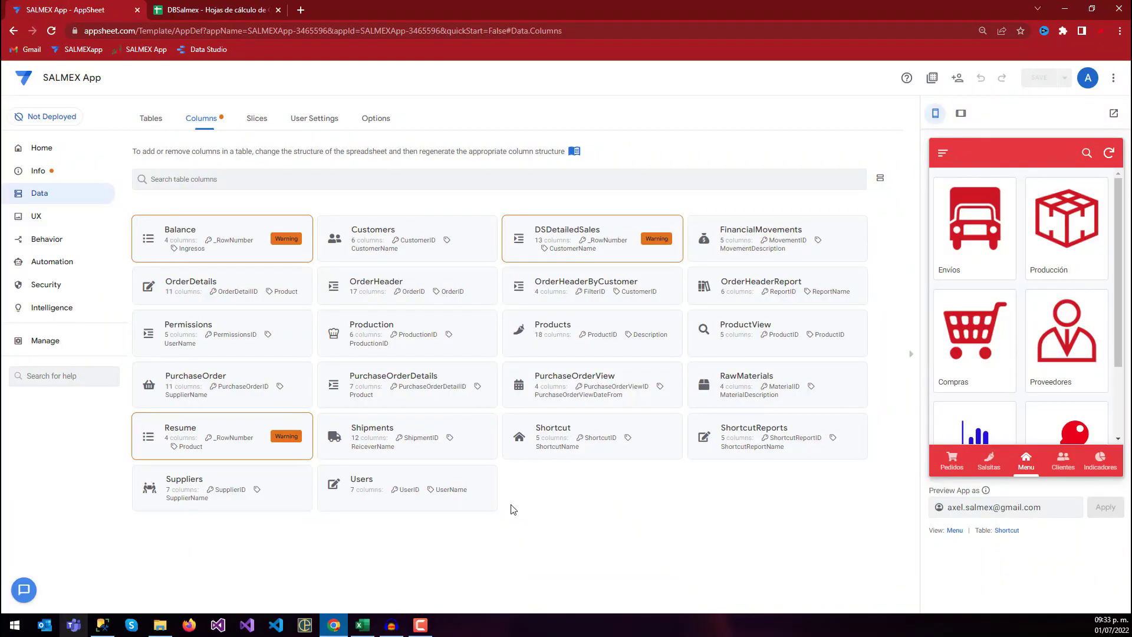
Check the Menu view in the preview by opening the Reportes shortcut and returning to the tiles.
{"action": "left_click", "coordinate": [1027, 463]}
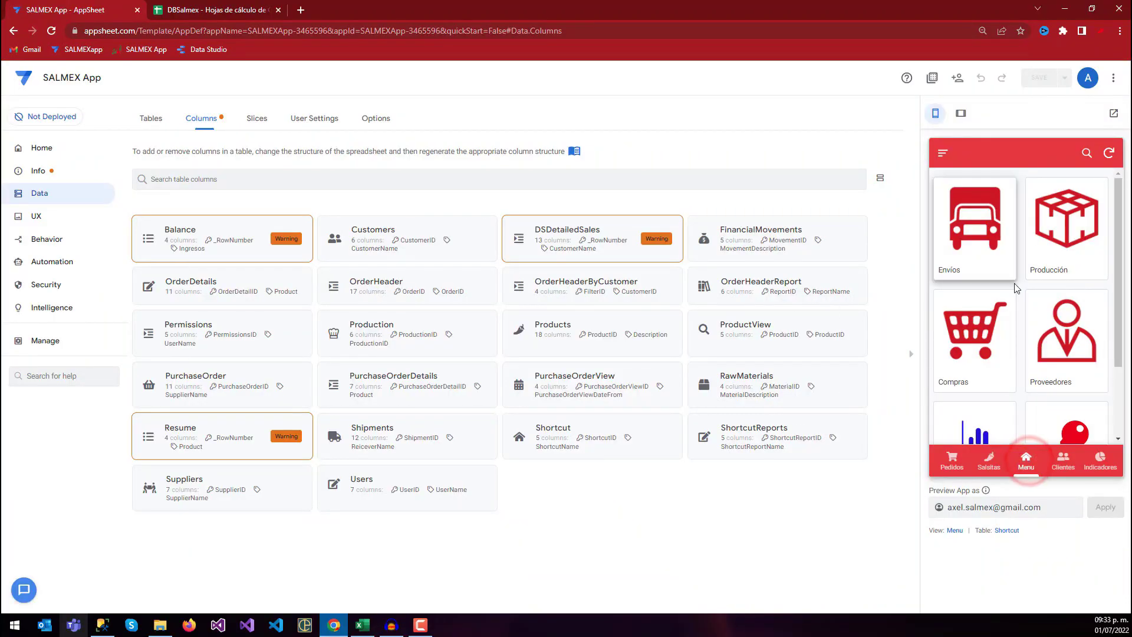
{"action": "scroll", "coordinate": [1014, 283], "scroll_direction": "down", "scroll_amount": 2}
{"action": "scroll", "coordinate": [1067, 283], "scroll_direction": "up", "scroll_amount": 2}
{"action": "scroll", "coordinate": [1067, 283], "scroll_direction": "down", "scroll_amount": 2}
{"action": "left_click", "coordinate": [981, 403]}
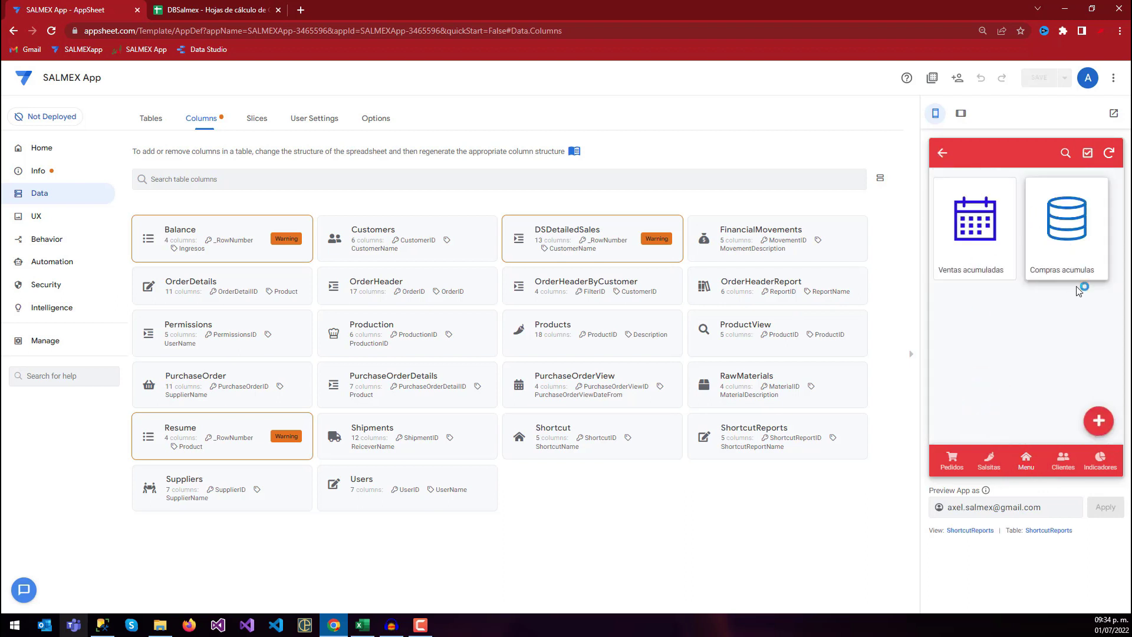
{"action": "left_click", "coordinate": [1016, 461]}
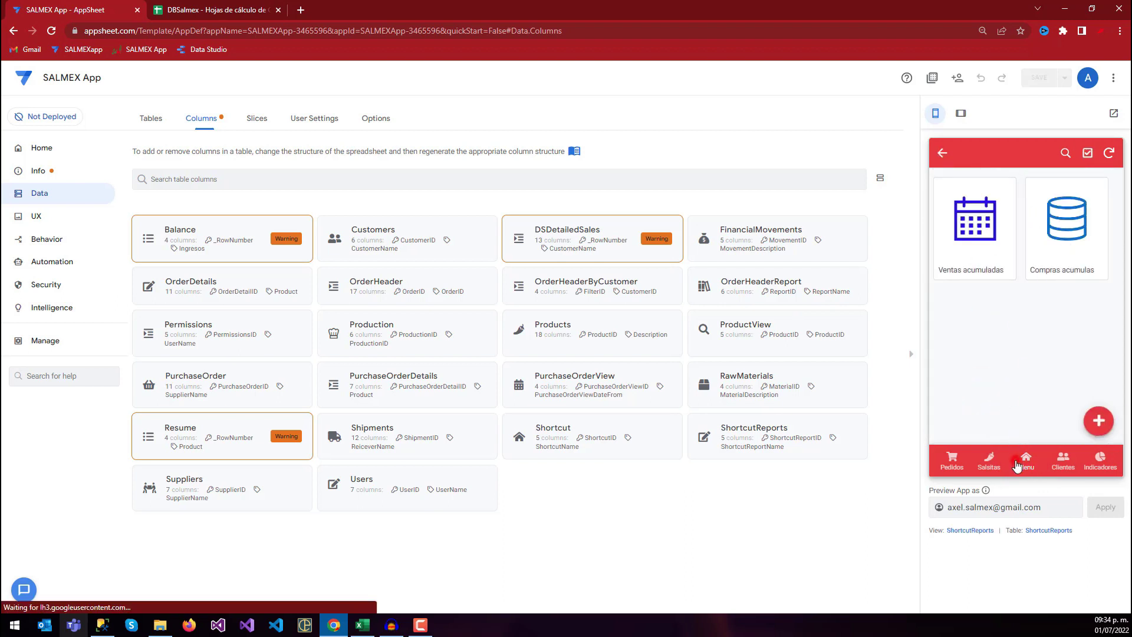
{"action": "scroll", "coordinate": [960, 203], "scroll_direction": "up", "scroll_amount": 1}
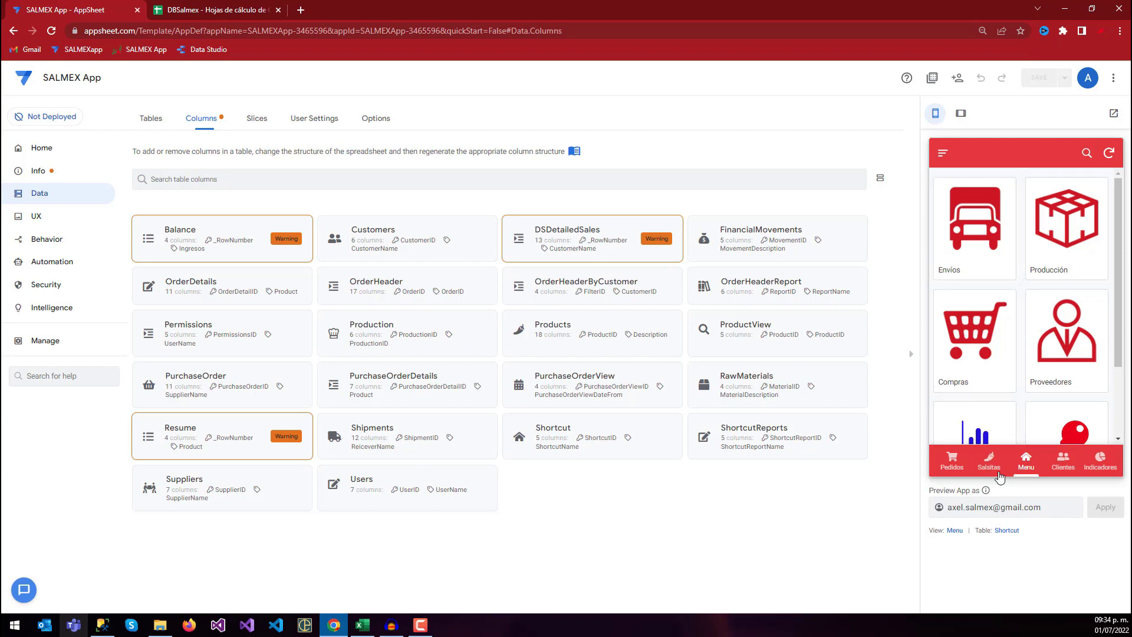
Preview the app as the SALES user from Users cell B4 and check the Salsitas view.
{"action": "left_click", "coordinate": [219, 9]}
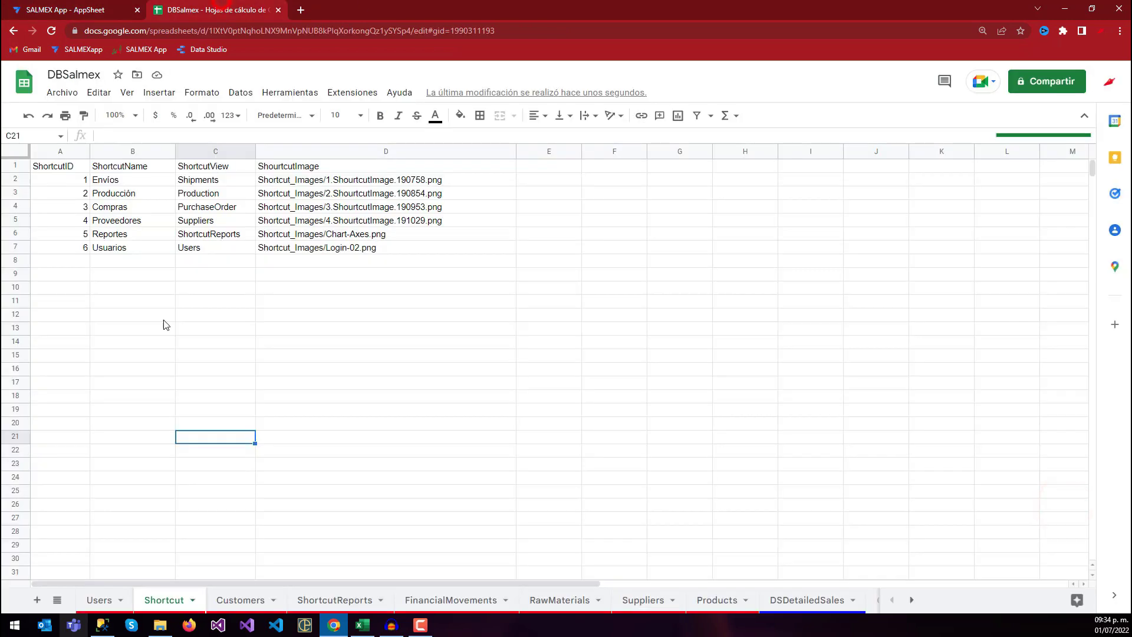
{"action": "left_click", "coordinate": [102, 601]}
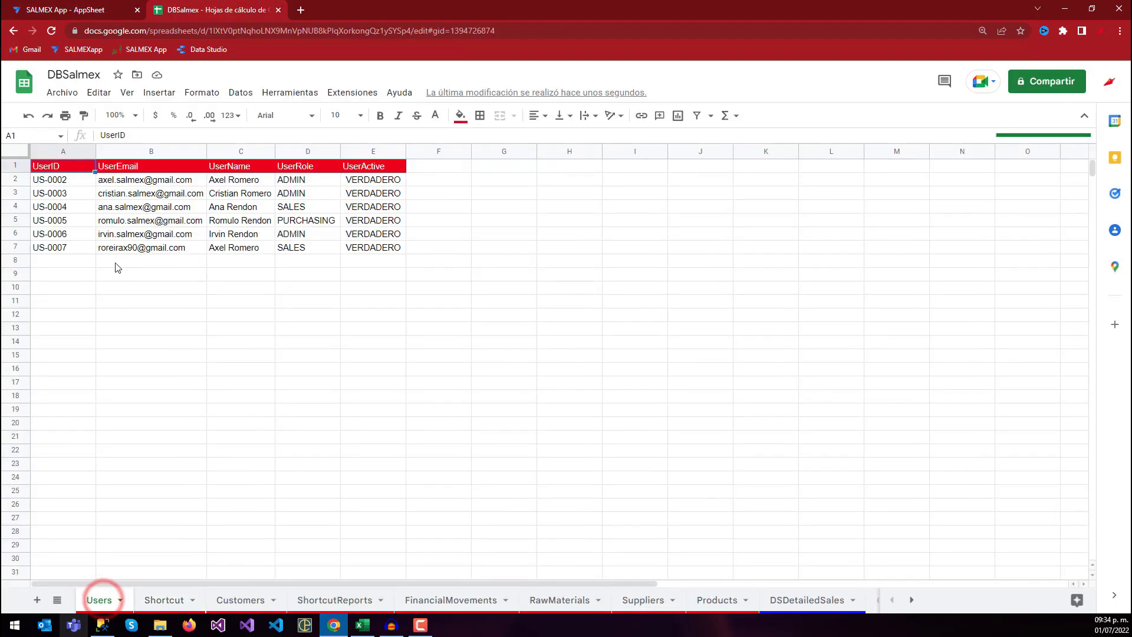
{"action": "left_click", "coordinate": [152, 209]}
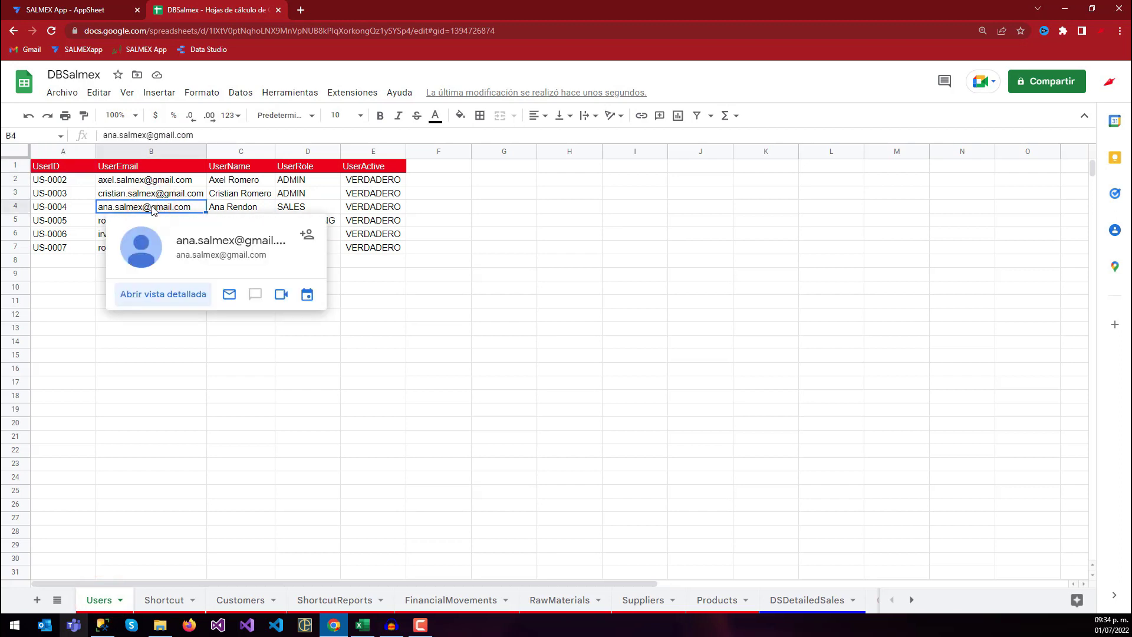
{"action": "left_click", "coordinate": [81, 7]}
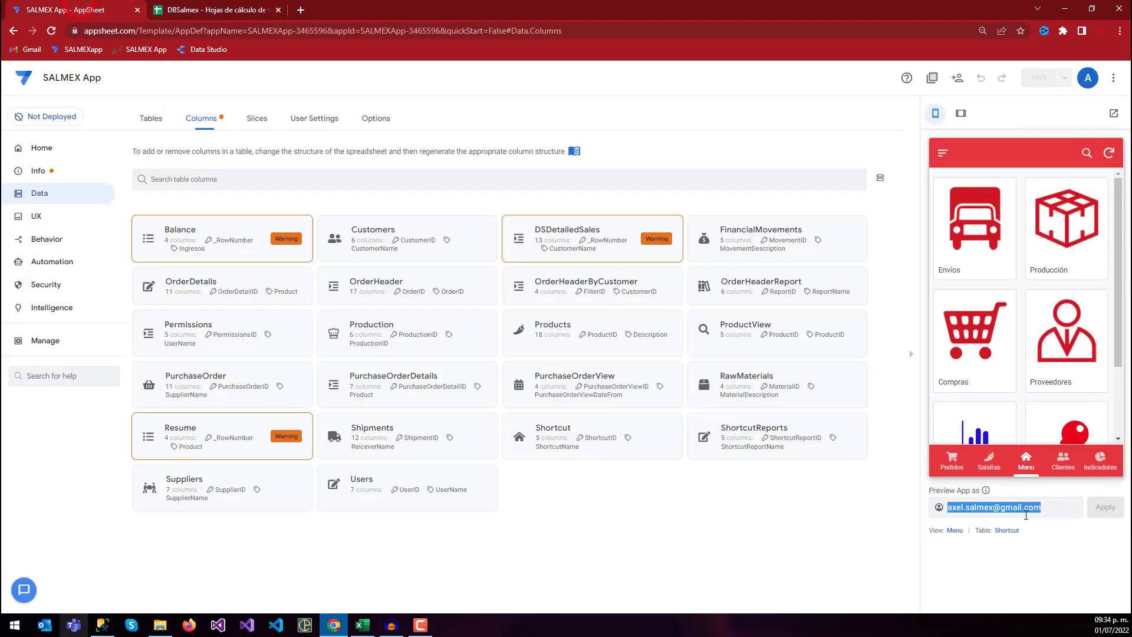
{"action": "key", "text": "ctrl+v"}
{"action": "left_click", "coordinate": [1089, 508]}
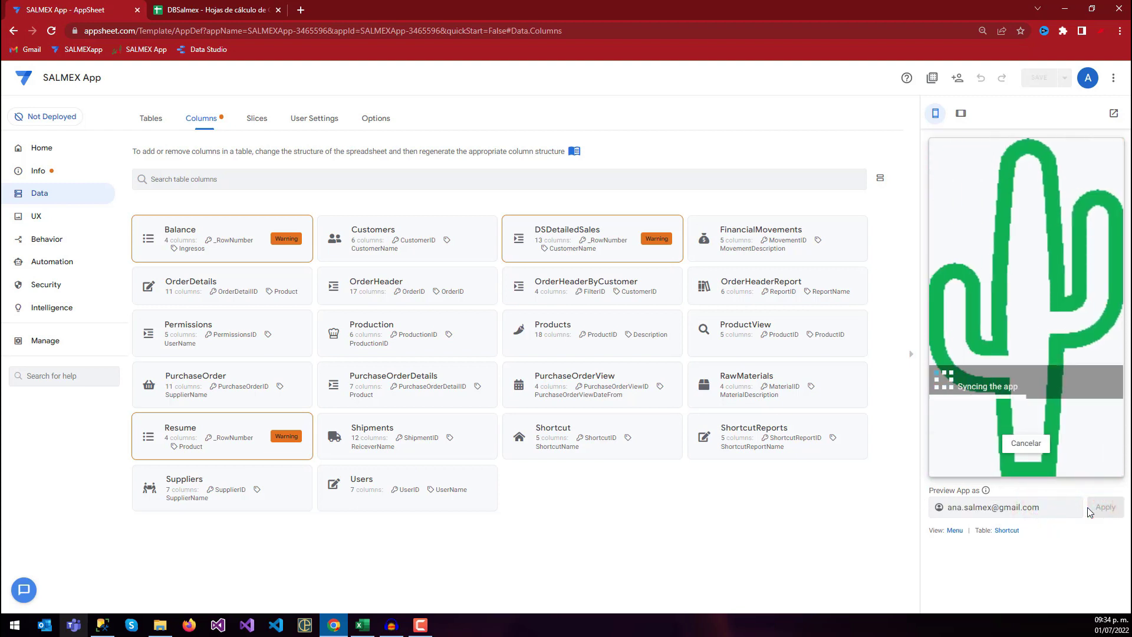
{"action": "scroll", "coordinate": [1026, 413], "scroll_direction": "down", "scroll_amount": 2}
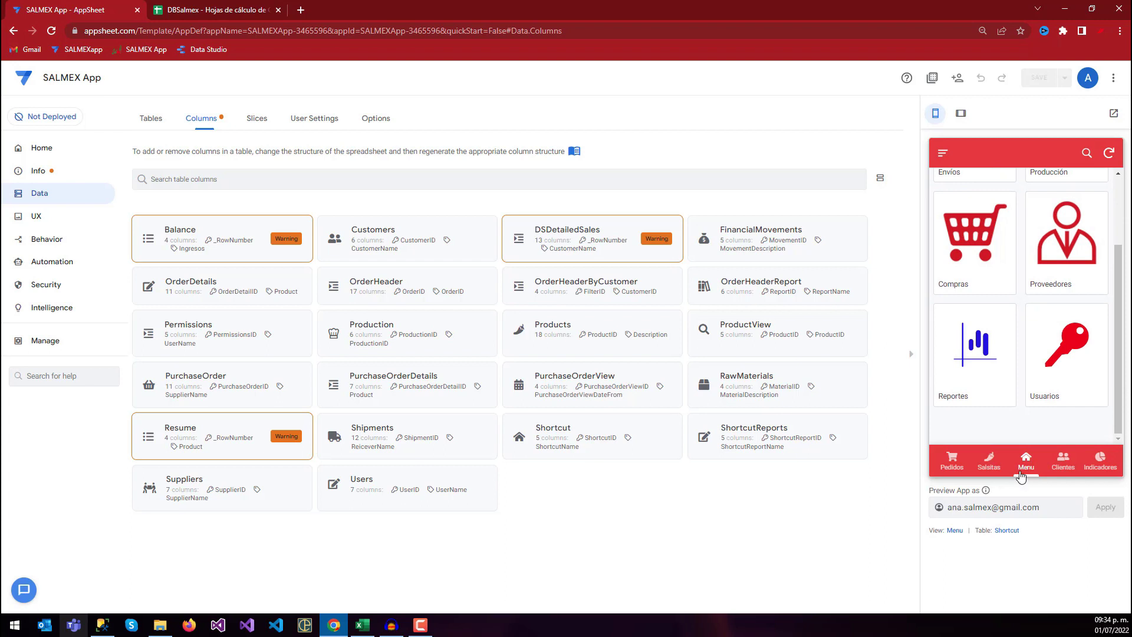
{"action": "left_click", "coordinate": [986, 468]}
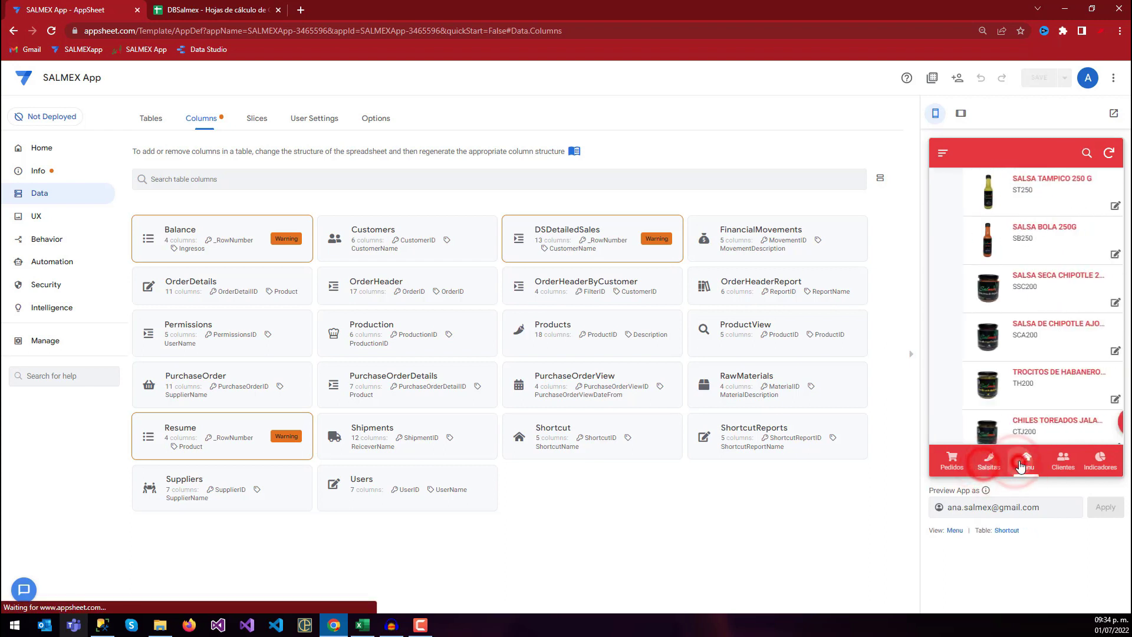
{"action": "left_click", "coordinate": [1025, 463]}
{"action": "scroll", "coordinate": [986, 265], "scroll_direction": "up", "scroll_amount": 2}
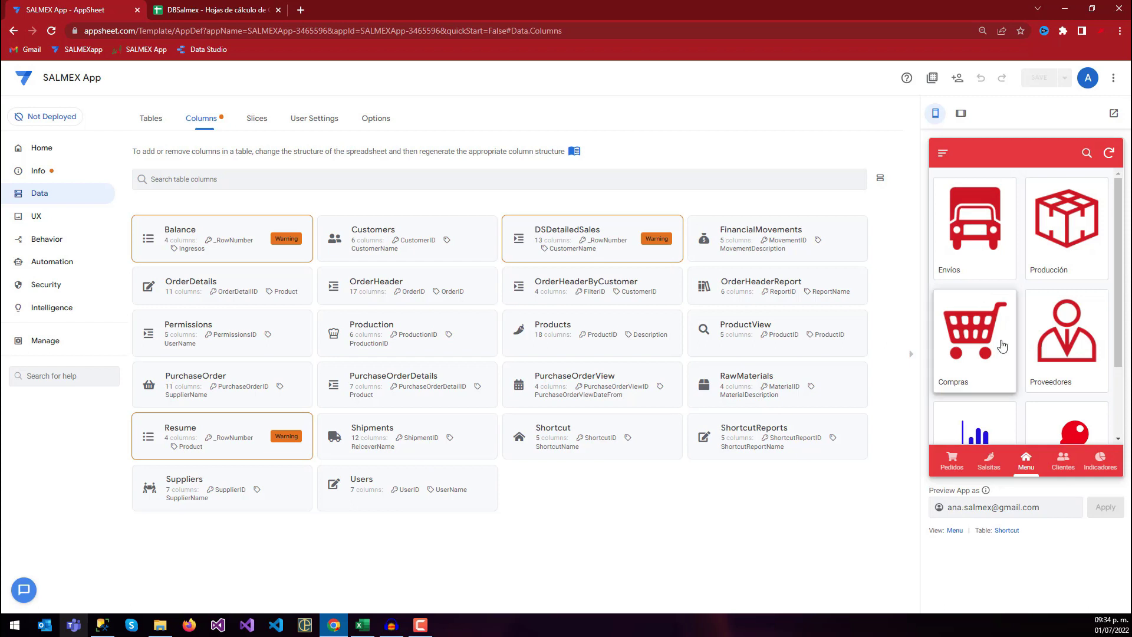
{"action": "scroll", "coordinate": [1061, 374], "scroll_direction": "down", "scroll_amount": 2}
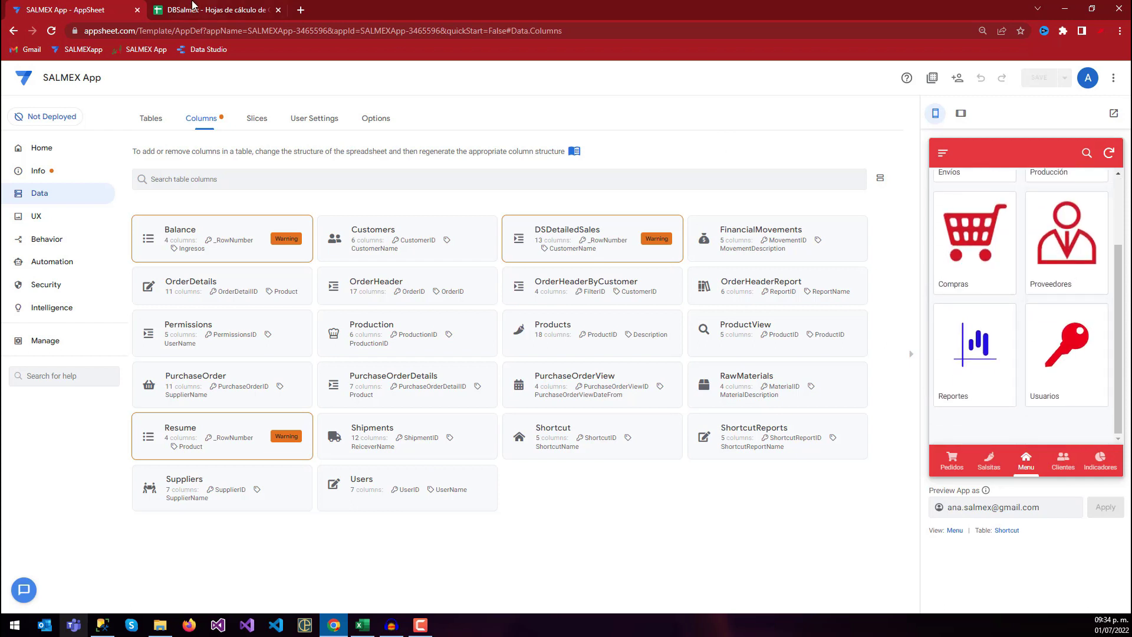
Replace the preview account with the PURCHASING user's e-mail from cell B5 and apply it.
{"action": "left_click", "coordinate": [197, 10]}
{"action": "left_click", "coordinate": [18, 206]}
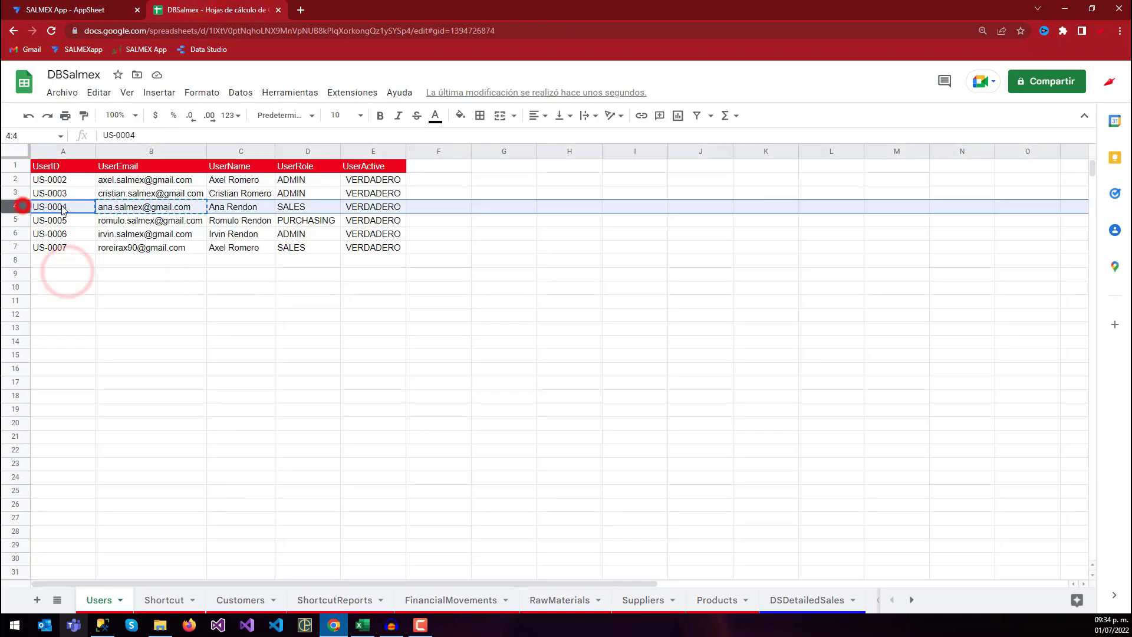
{"action": "left_click", "coordinate": [74, 8]}
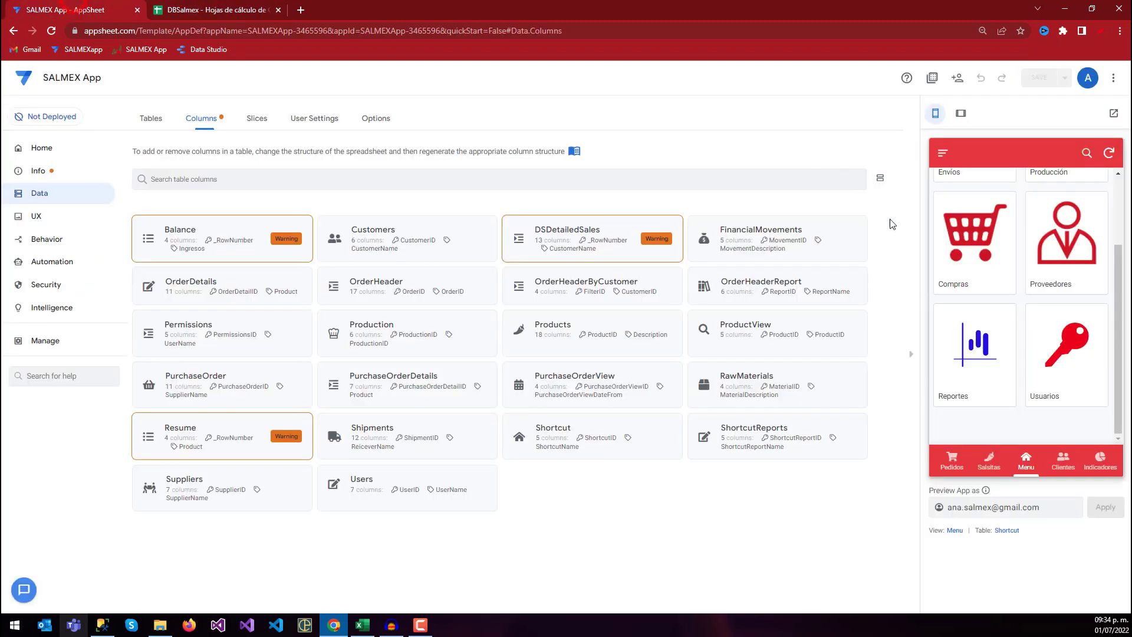
{"action": "left_click", "coordinate": [219, 9]}
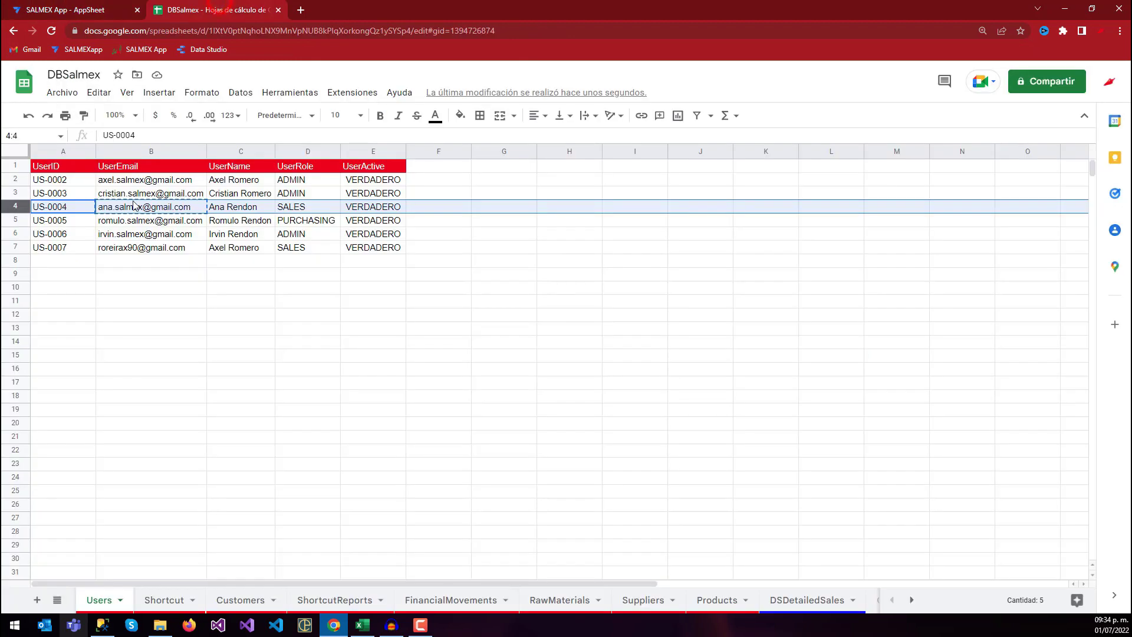
{"action": "left_click", "coordinate": [133, 222]}
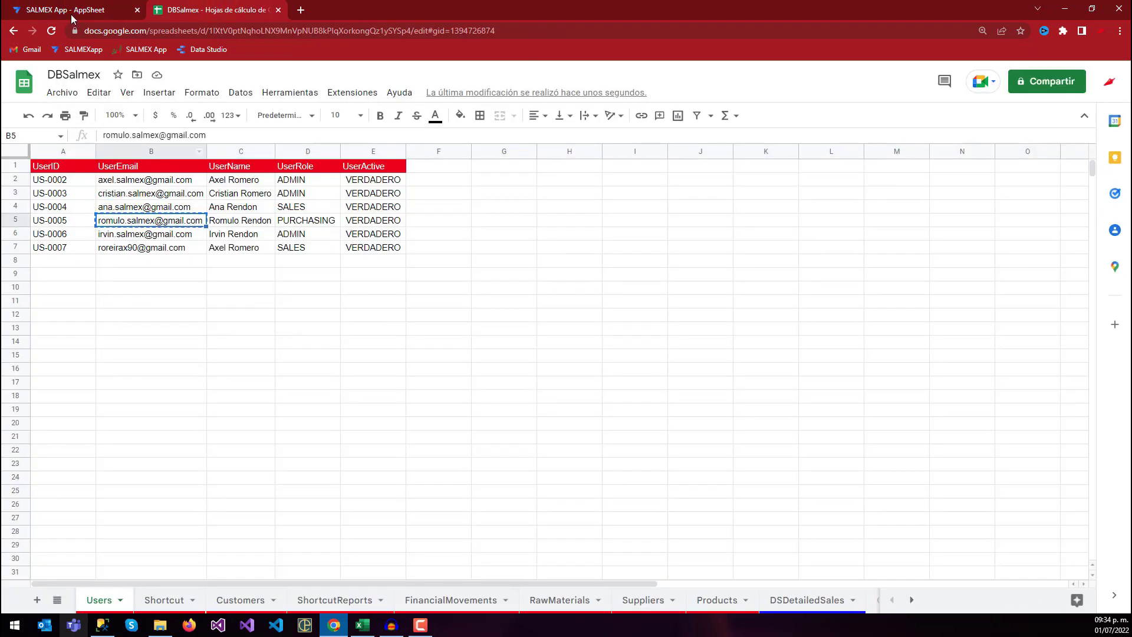
{"action": "left_click", "coordinate": [102, 8]}
{"action": "triple_click", "coordinate": [1046, 504]}
{"action": "key", "text": "ctrl+v"}
{"action": "left_click", "coordinate": [1107, 512]}
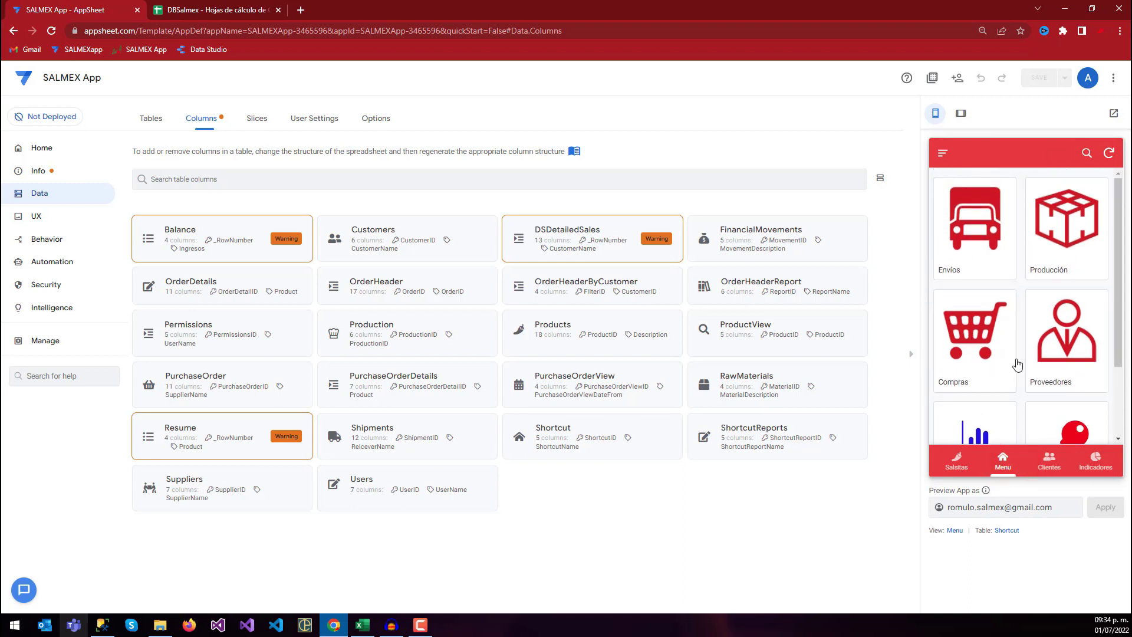
{"action": "scroll", "coordinate": [1052, 419], "scroll_direction": "down", "scroll_amount": 1}
{"action": "scroll", "coordinate": [1004, 266], "scroll_direction": "up", "scroll_amount": 1}
Add a new blank sheet in DBSalmex and move it right after the Shortcut tab.
{"action": "left_click", "coordinate": [185, 11]}
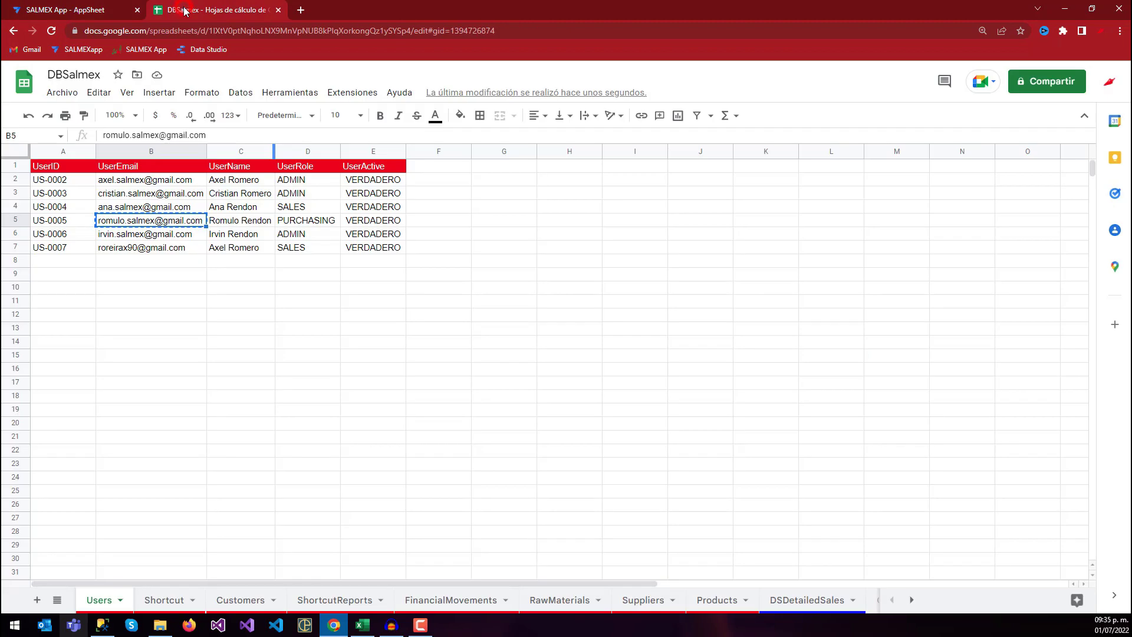
{"action": "left_click", "coordinate": [229, 317]}
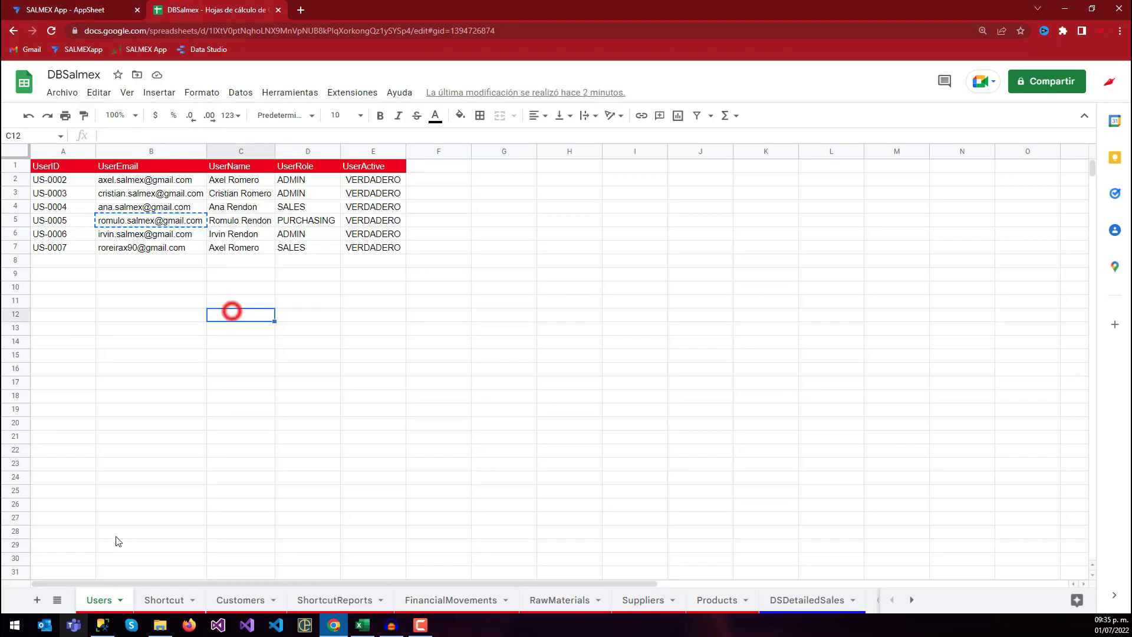
{"action": "left_click", "coordinate": [35, 599]}
{"action": "left_click_drag", "start_coordinate": [161, 600], "coordinate": [241, 599]}
Select the Shortcut table range A1:D7 on the Shortcut sheet.
{"action": "left_click", "coordinate": [164, 599]}
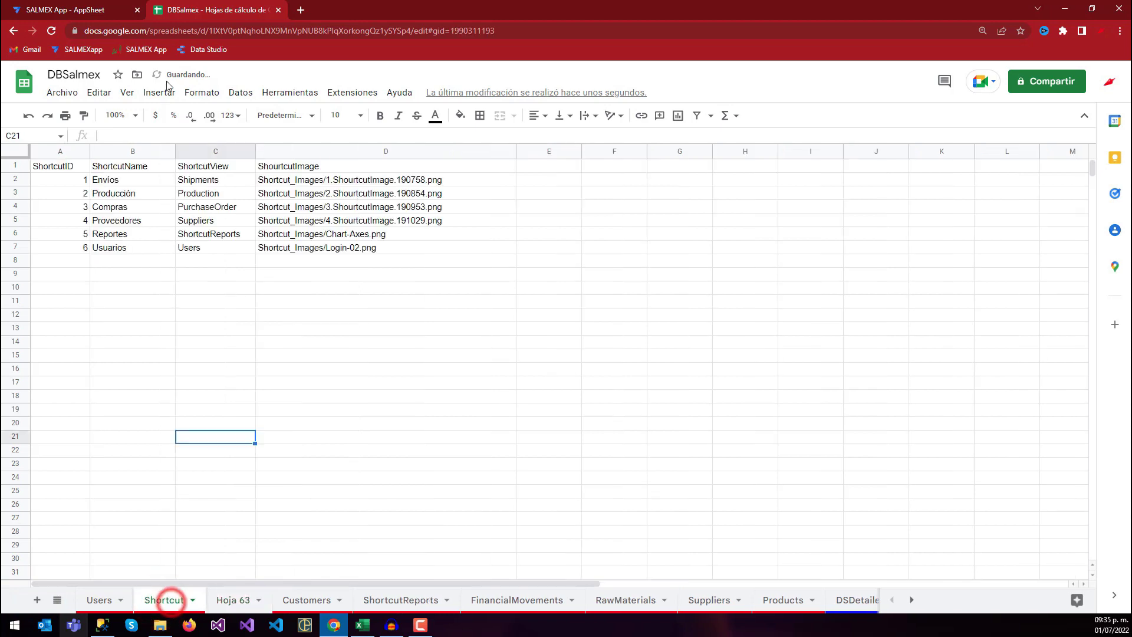
{"action": "left_click", "coordinate": [76, 10]}
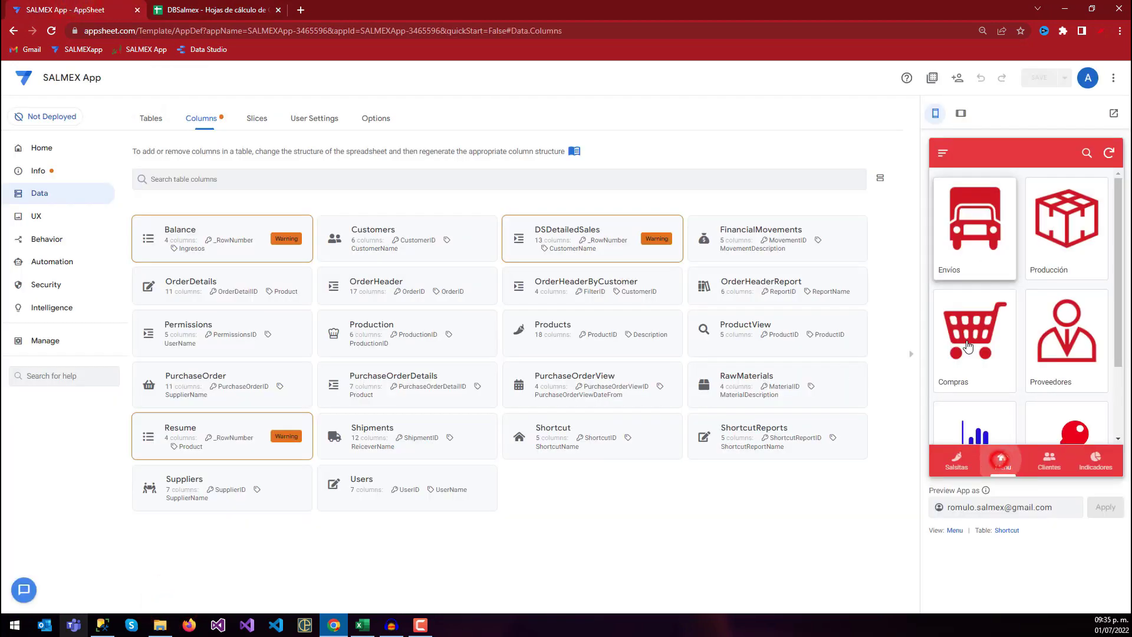
{"action": "scroll", "coordinate": [1024, 358], "scroll_direction": "down", "scroll_amount": 2}
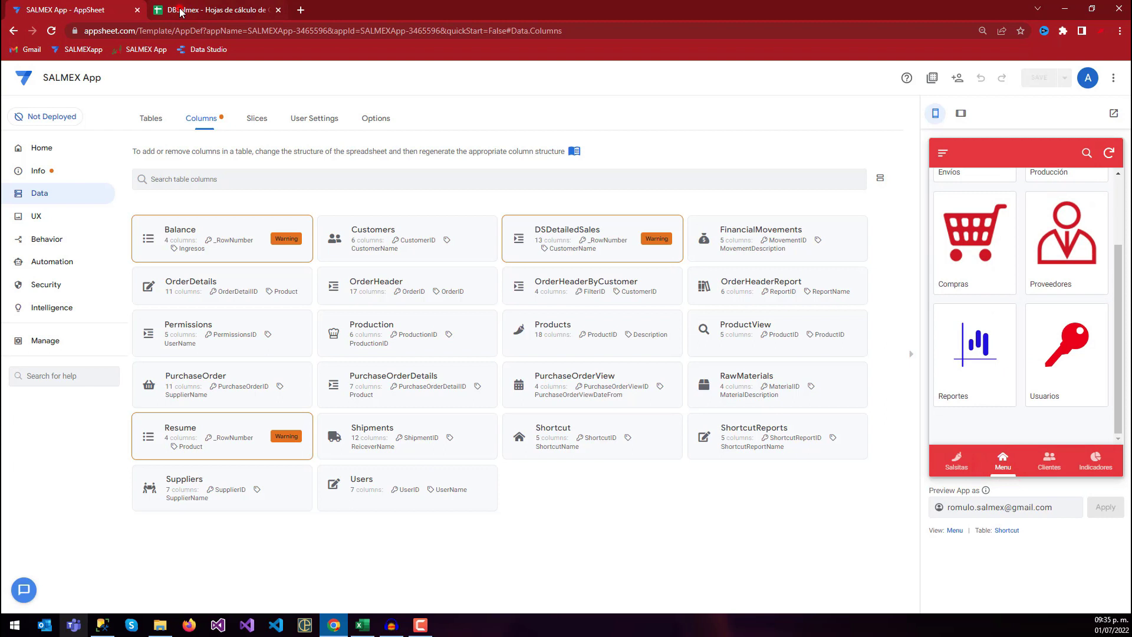
{"action": "left_click", "coordinate": [181, 10]}
{"action": "left_click_drag", "start_coordinate": [56, 167], "coordinate": [334, 250]}
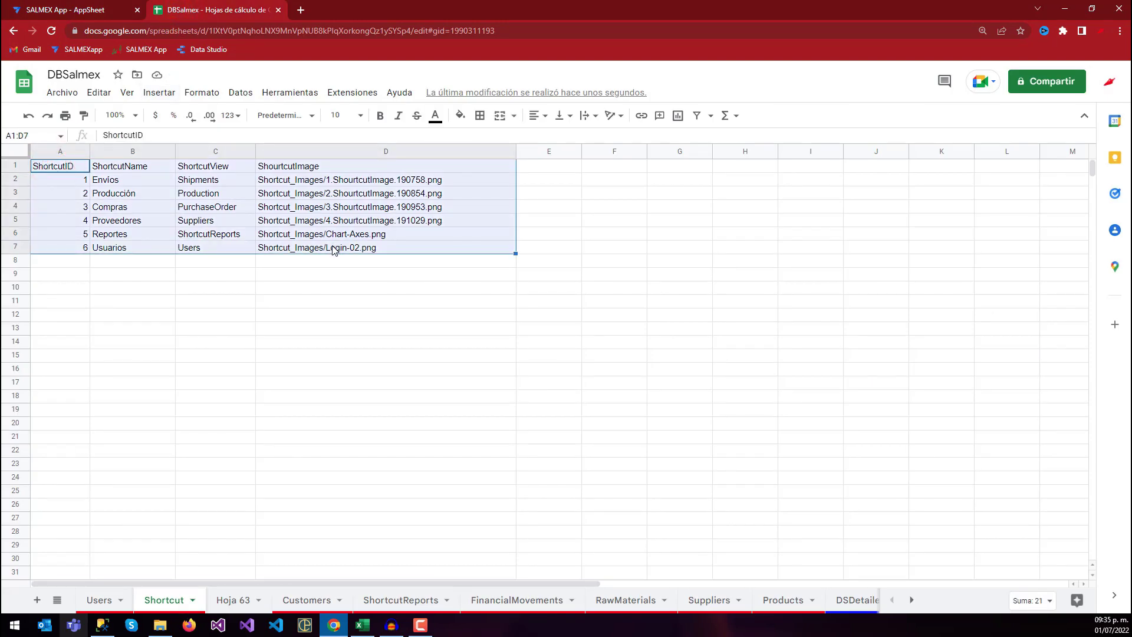
{"action": "key", "text": "alt+Tab"}
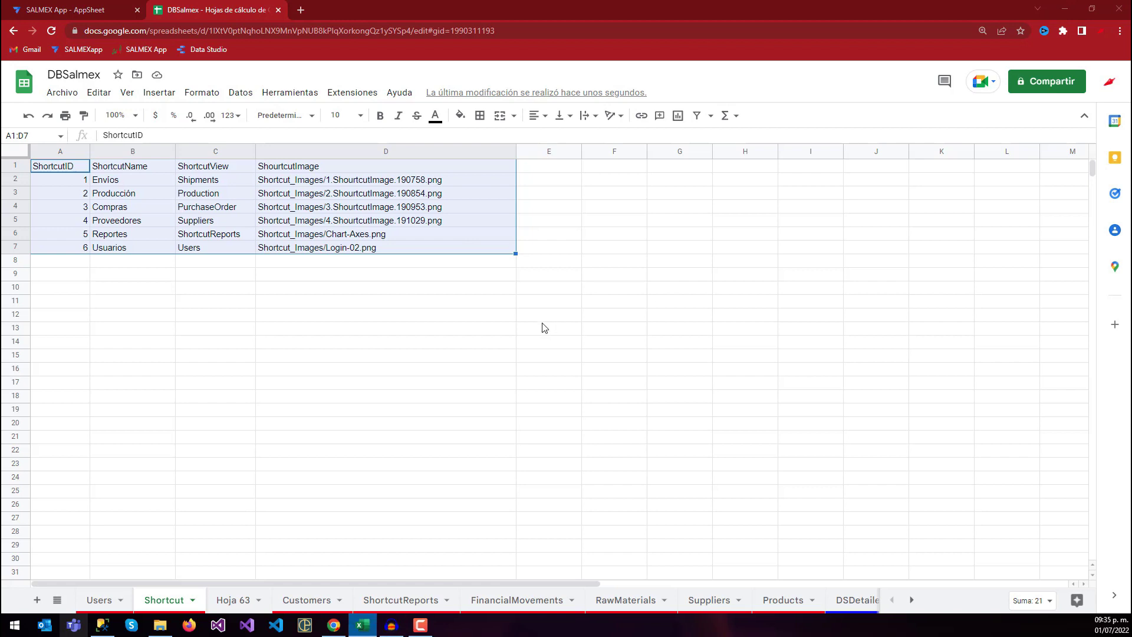
Rename Hoja 63 to ShortcutRoles and enter ShortcurtRoleID as the A1 header.
{"action": "left_click", "coordinate": [235, 599]}
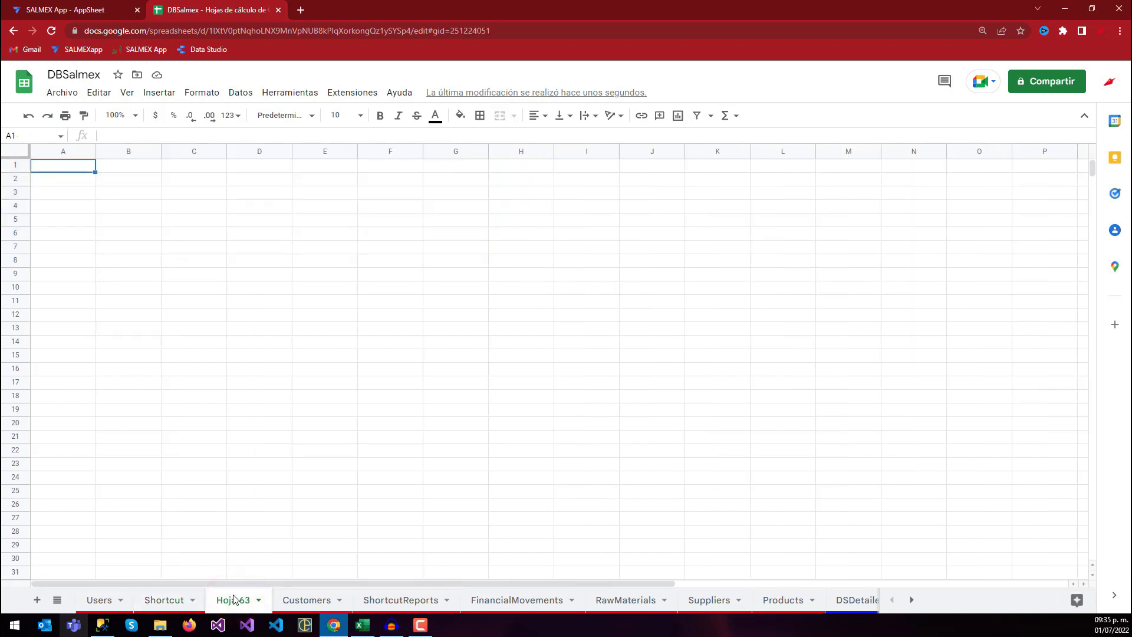
{"action": "right_click", "coordinate": [234, 600]}
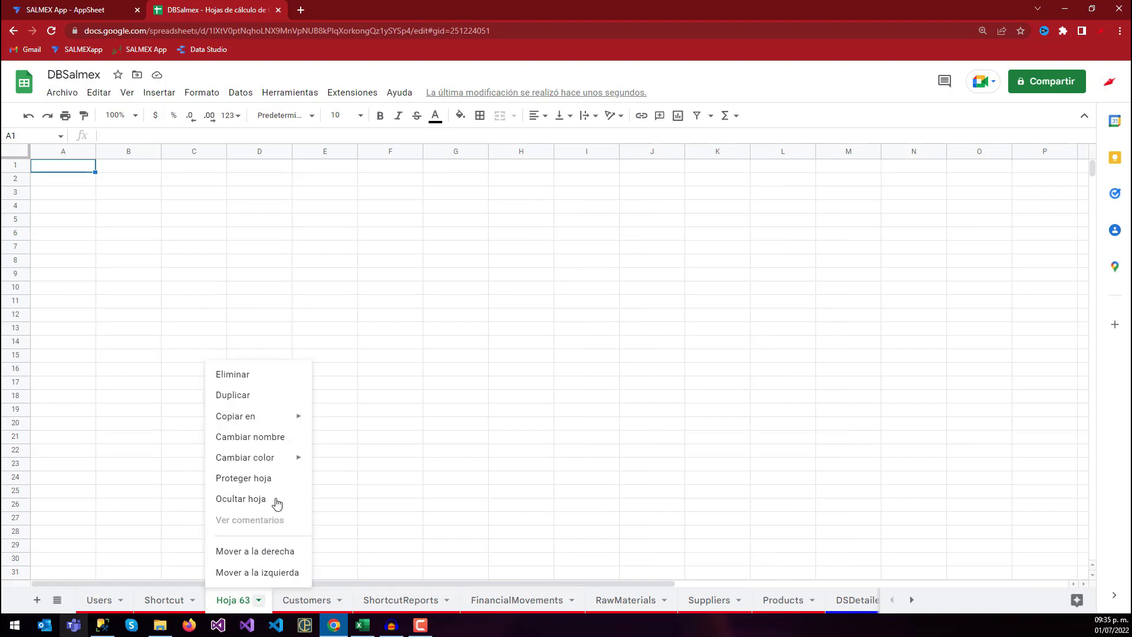
{"action": "left_click", "coordinate": [271, 437]}
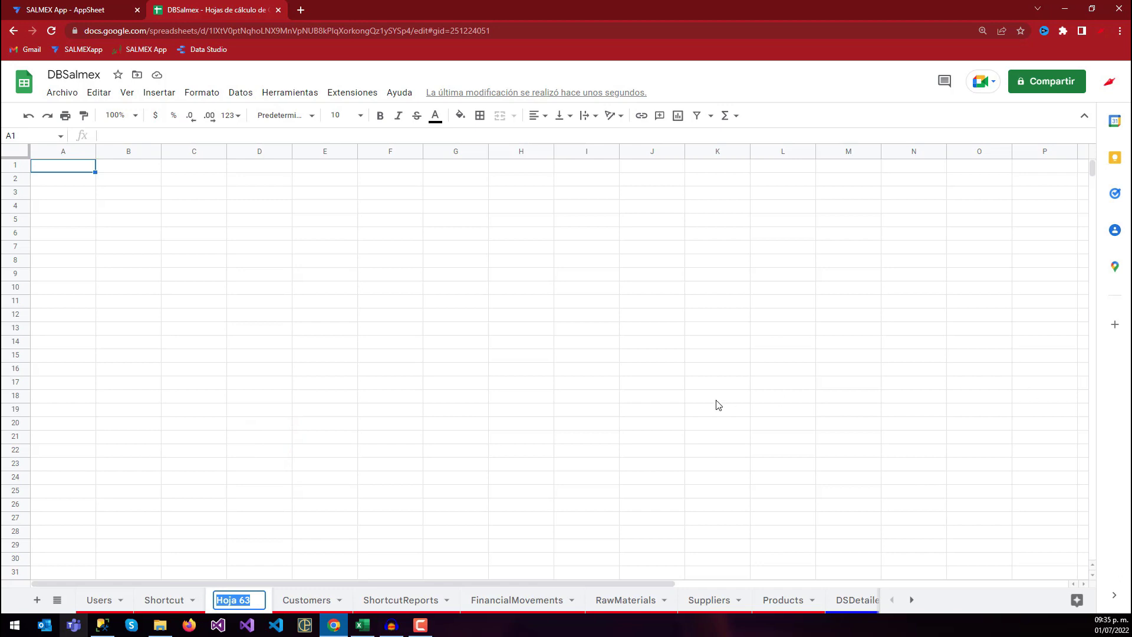
{"action": "type", "text": "Short"}
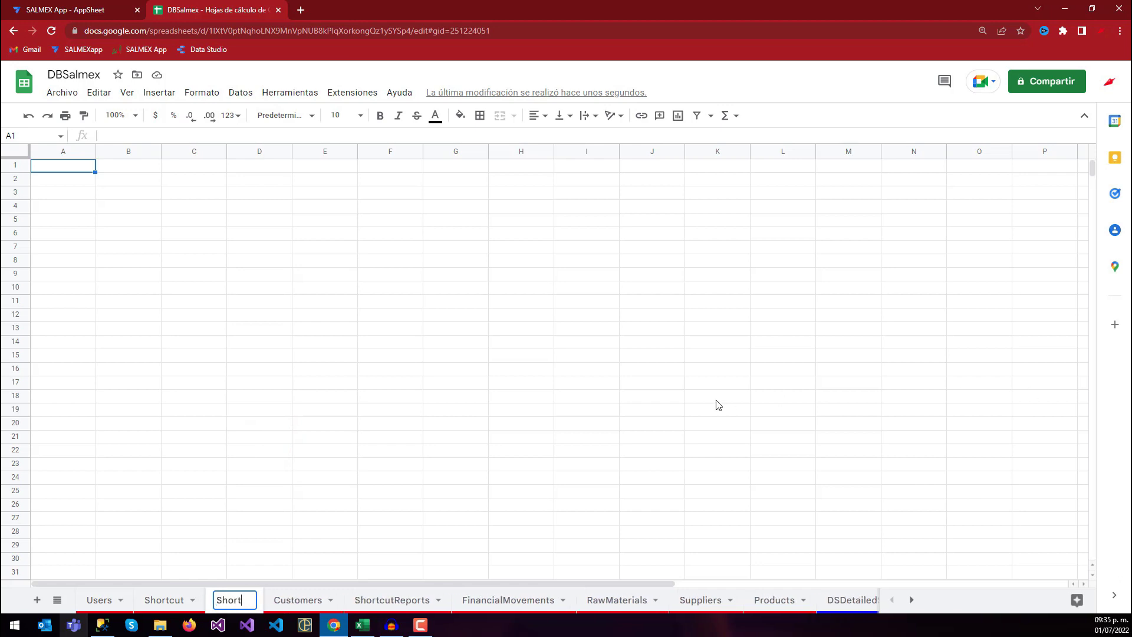
{"action": "type", "text": "cu"}
{"action": "type", "text": "tRole"}
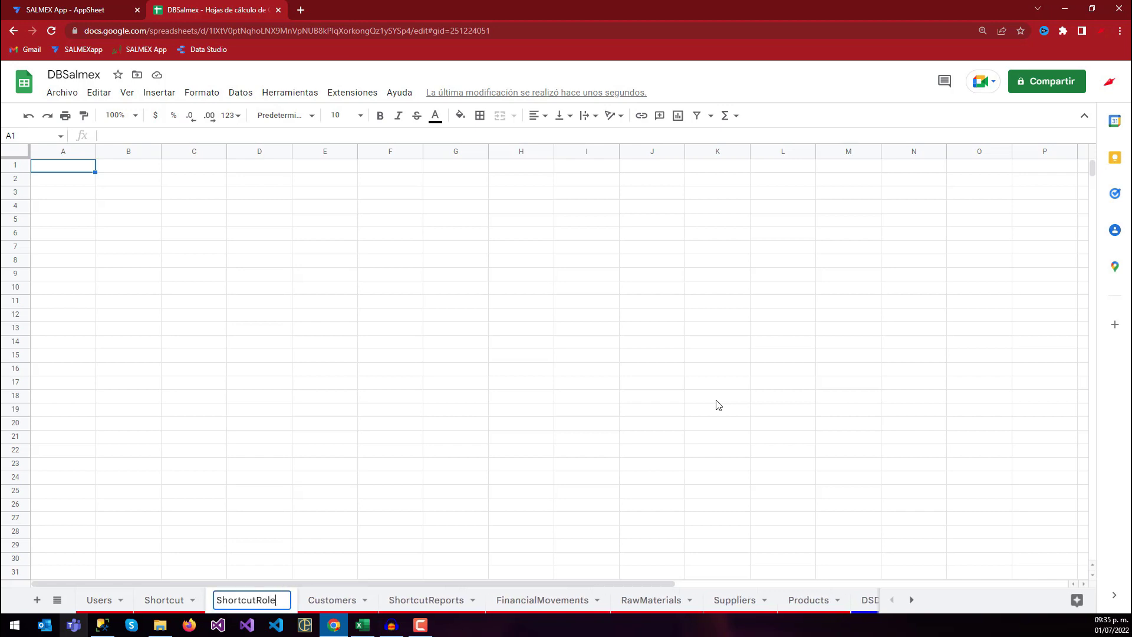
{"action": "type", "text": "s"}
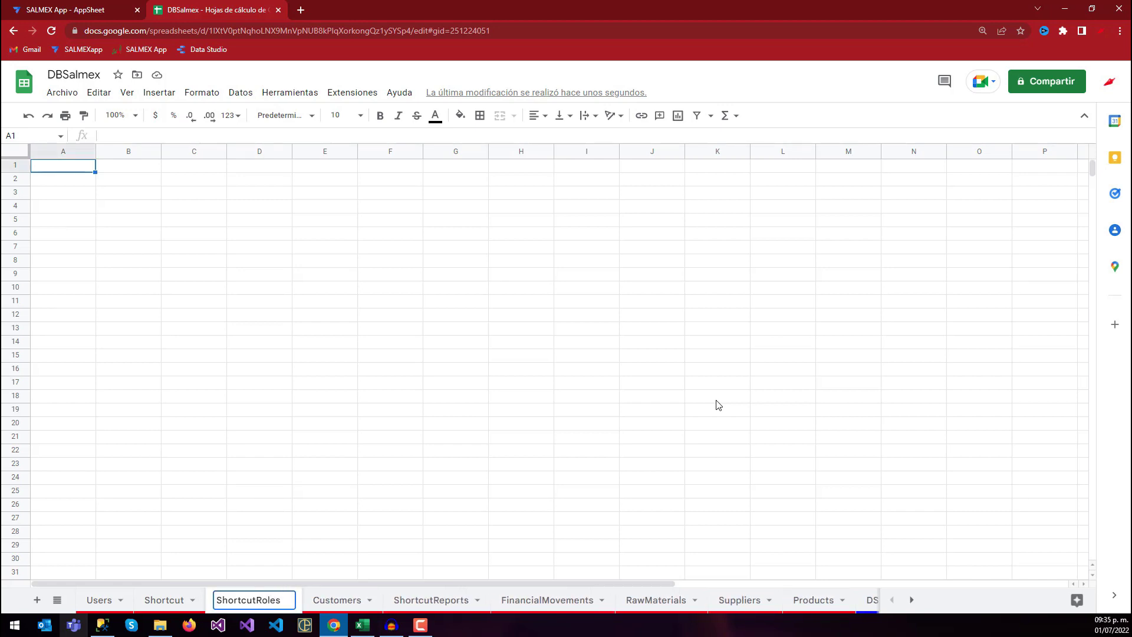
{"action": "left_click", "coordinate": [303, 345]}
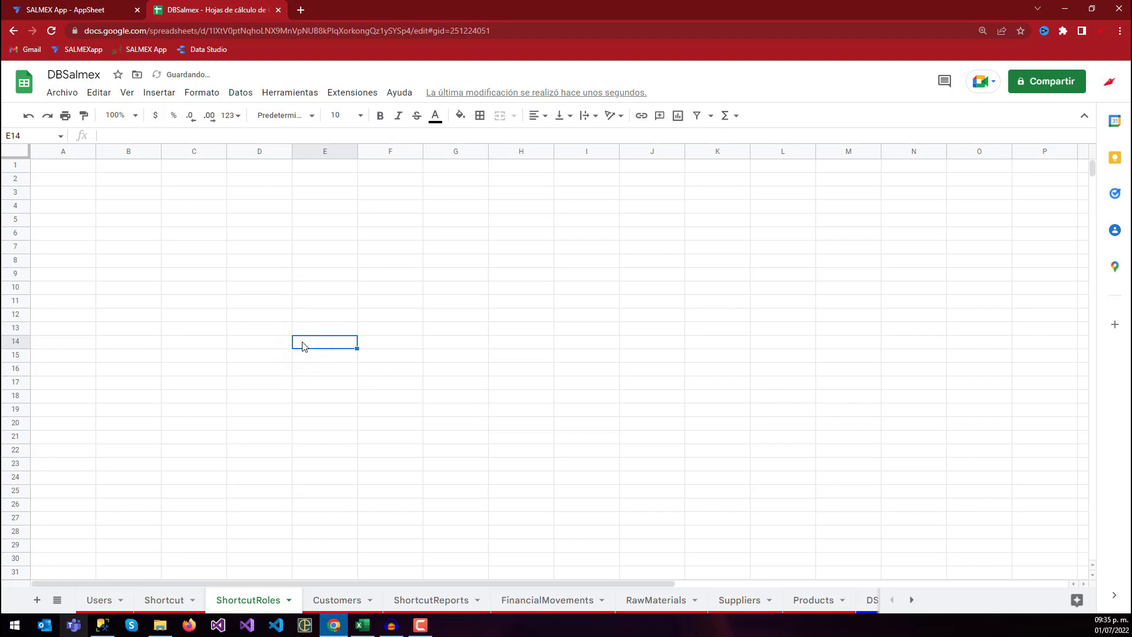
{"action": "left_click", "coordinate": [87, 167]}
{"action": "type", "text": "ShortcurtRoleID"}
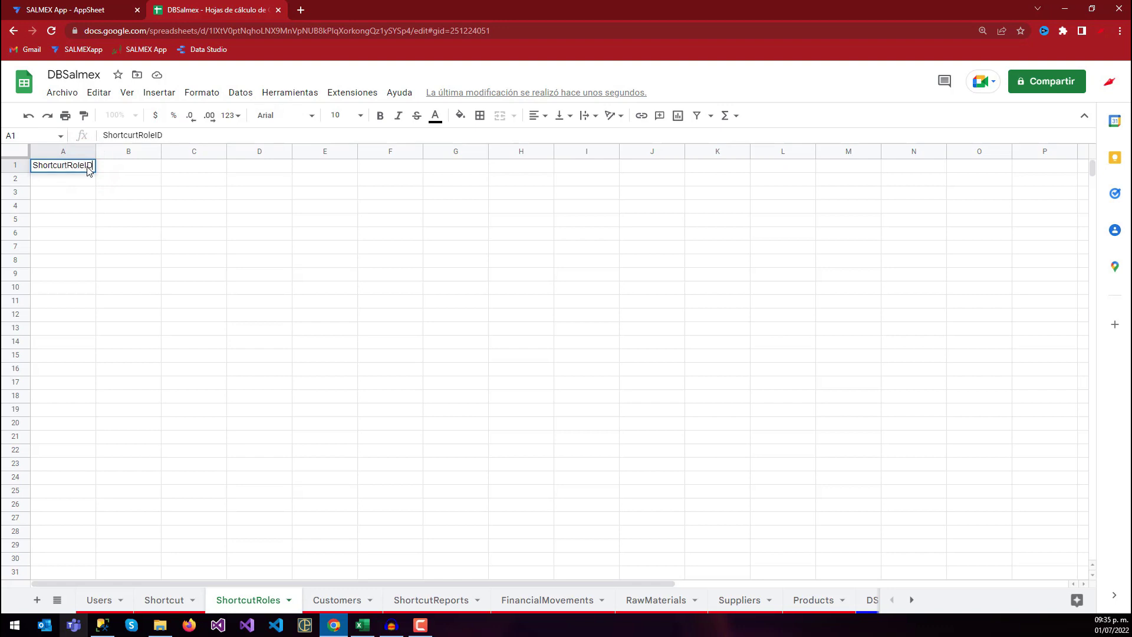
{"action": "key", "text": "Tab"}
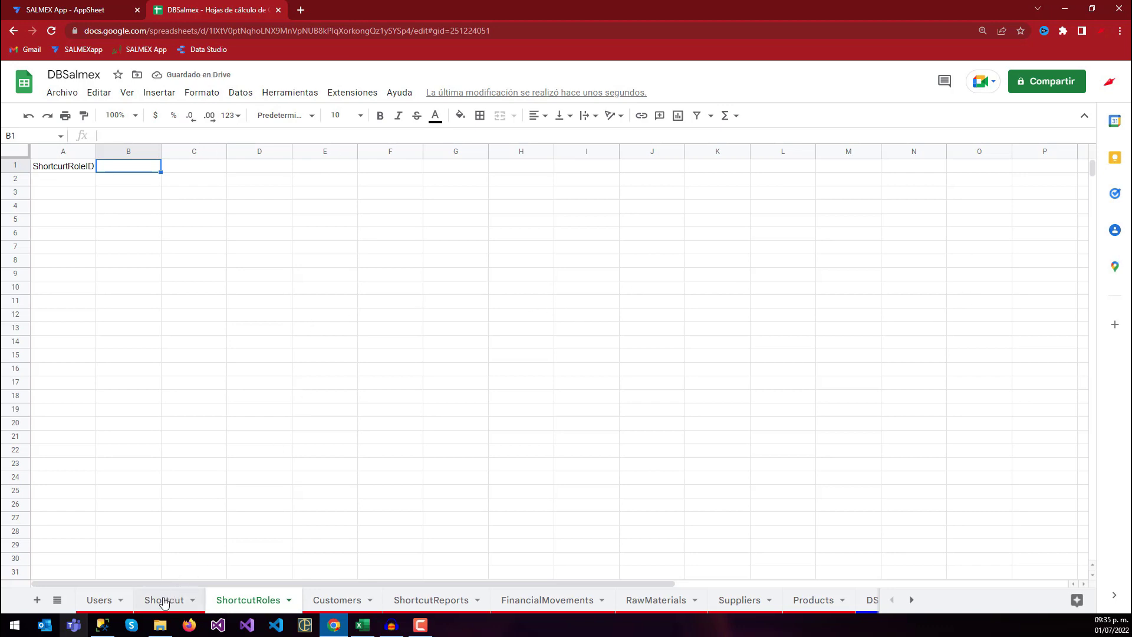
Review the Users sheet's UserRole column, then return to ShortcutRoles.
{"action": "left_click", "coordinate": [88, 601]}
{"action": "left_click", "coordinate": [306, 168]}
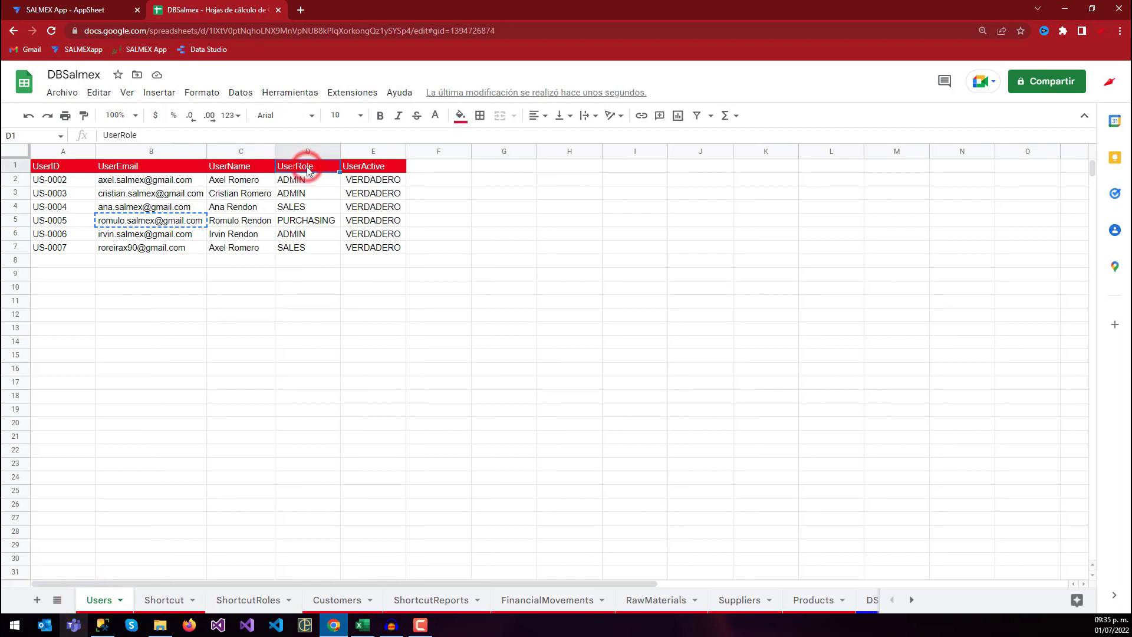
{"action": "left_click", "coordinate": [248, 600]}
{"action": "left_click", "coordinate": [190, 171]}
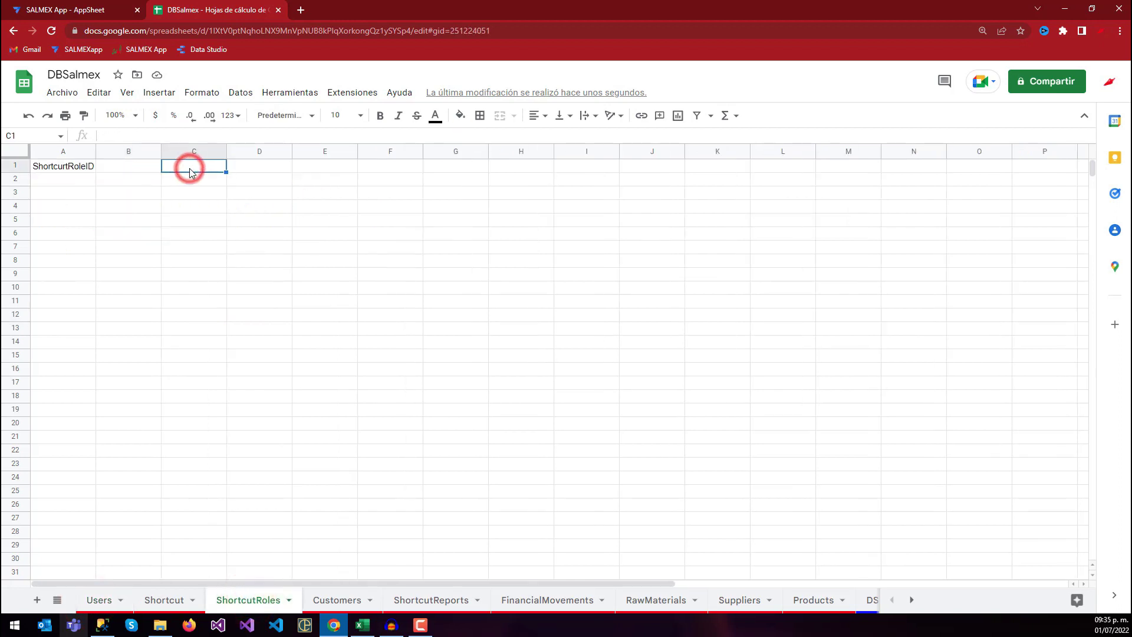
Add ShortcutID in B1, copied from the Shortcut sheet, and UserRole in C1.
{"action": "left_click", "coordinate": [173, 601]}
{"action": "left_click", "coordinate": [60, 168]}
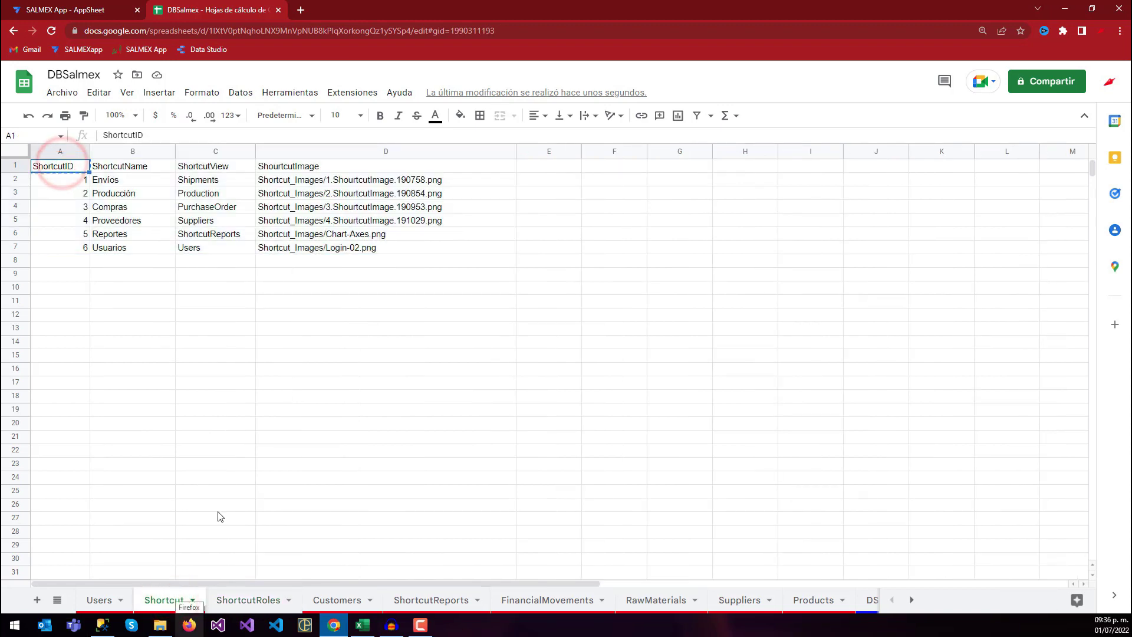
{"action": "left_click", "coordinate": [267, 597]}
{"action": "type", "text": "ShortcutID"}
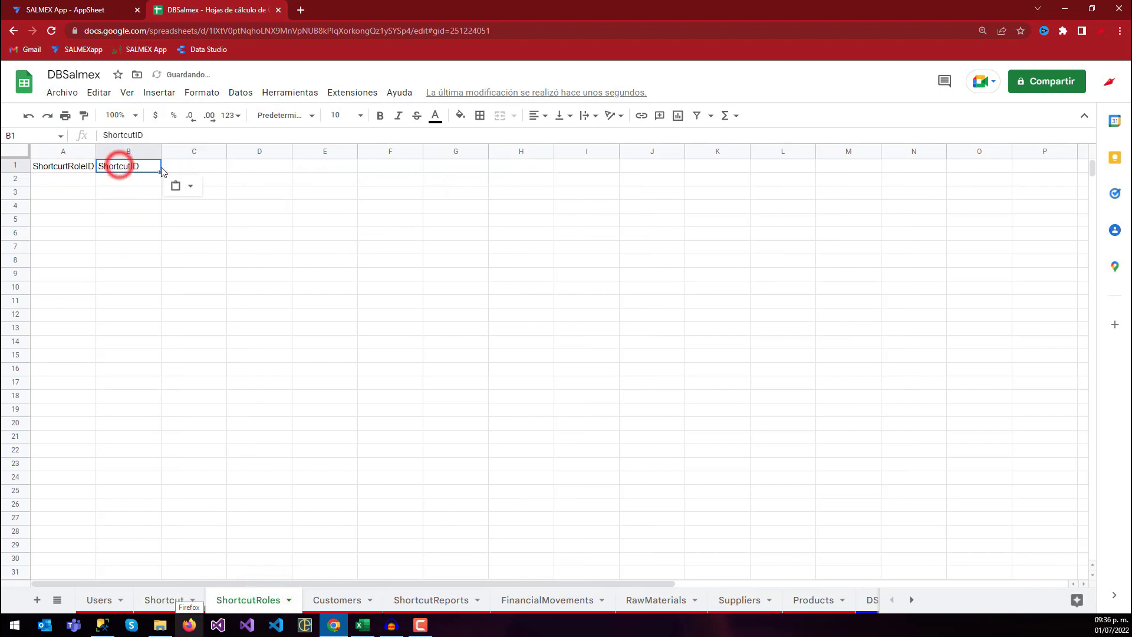
{"action": "left_click", "coordinate": [181, 168]}
{"action": "type", "text": "Us"}
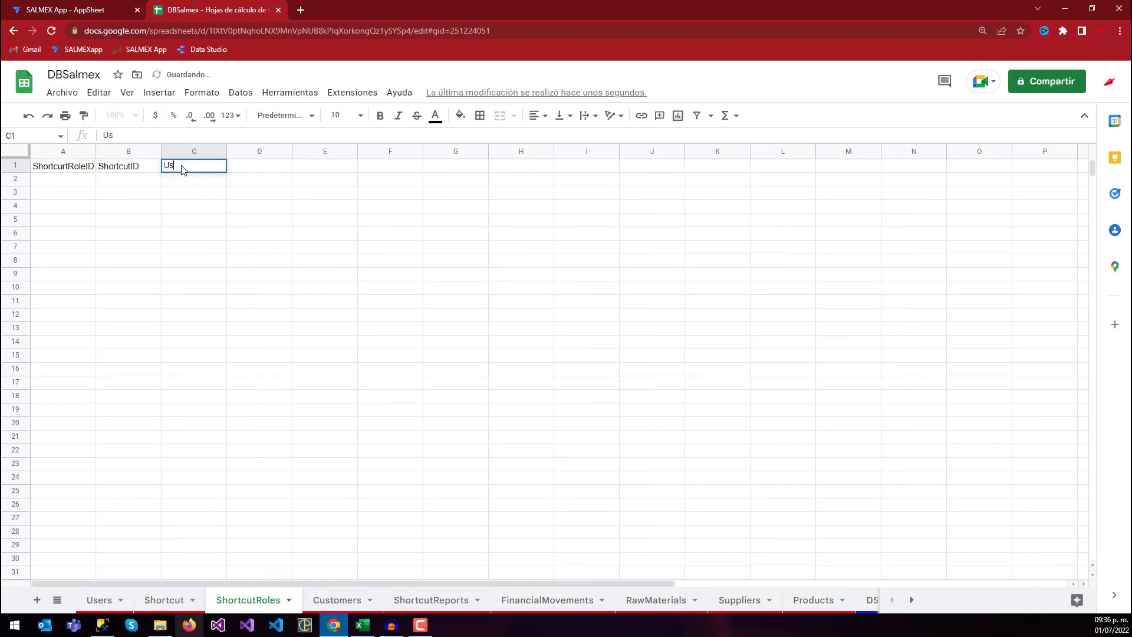
{"action": "type", "text": "erRol"}
{"action": "key", "text": "Return"}
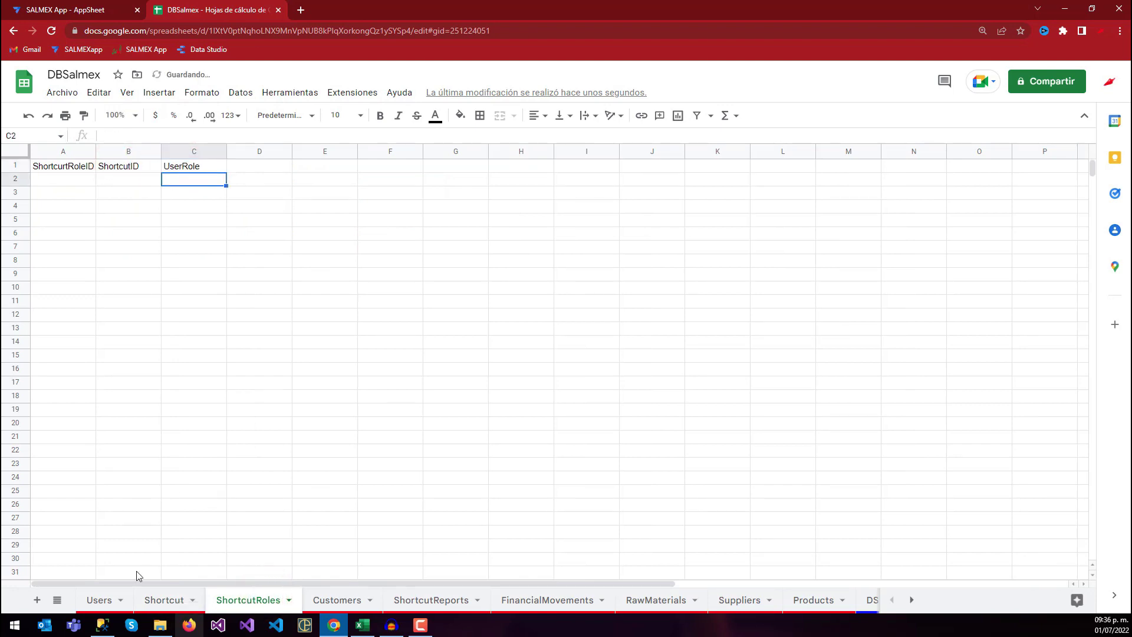
Go to the Users sheet and look at its role values.
{"action": "left_click", "coordinate": [97, 599]}
{"action": "left_click", "coordinate": [303, 203]}
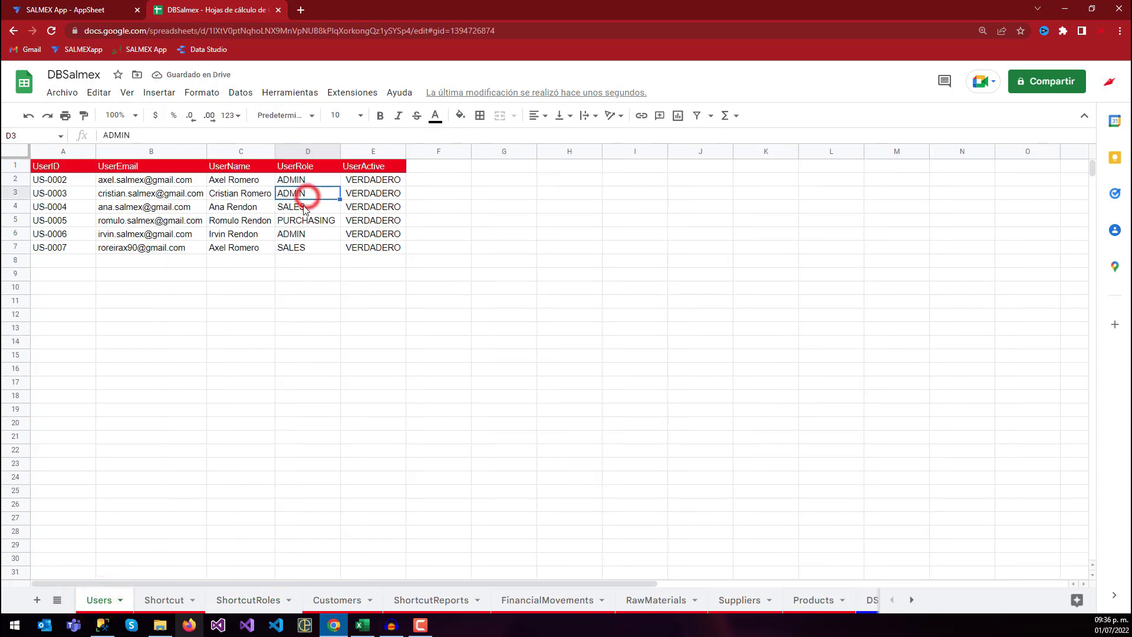
{"action": "left_click", "coordinate": [306, 223]}
Paint the red header style from the Users header row onto ShortcutRoles row 1.
{"action": "left_click", "coordinate": [244, 600]}
{"action": "left_click", "coordinate": [246, 320]}
{"action": "left_click", "coordinate": [164, 599]}
{"action": "left_click", "coordinate": [110, 599]}
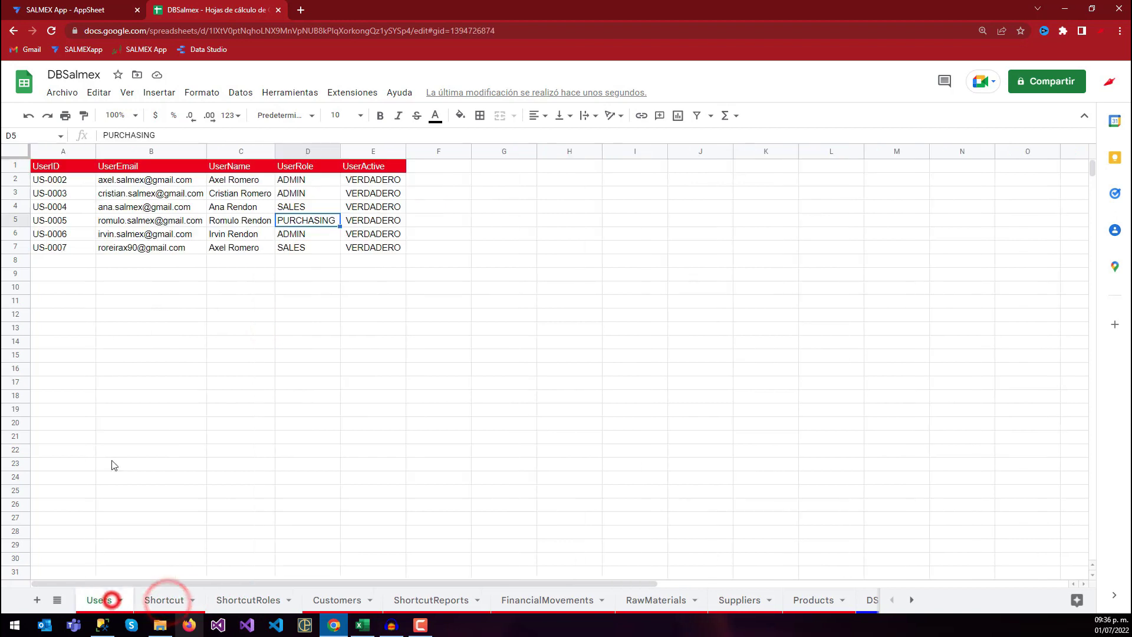
{"action": "left_click_drag", "start_coordinate": [47, 166], "coordinate": [377, 166]}
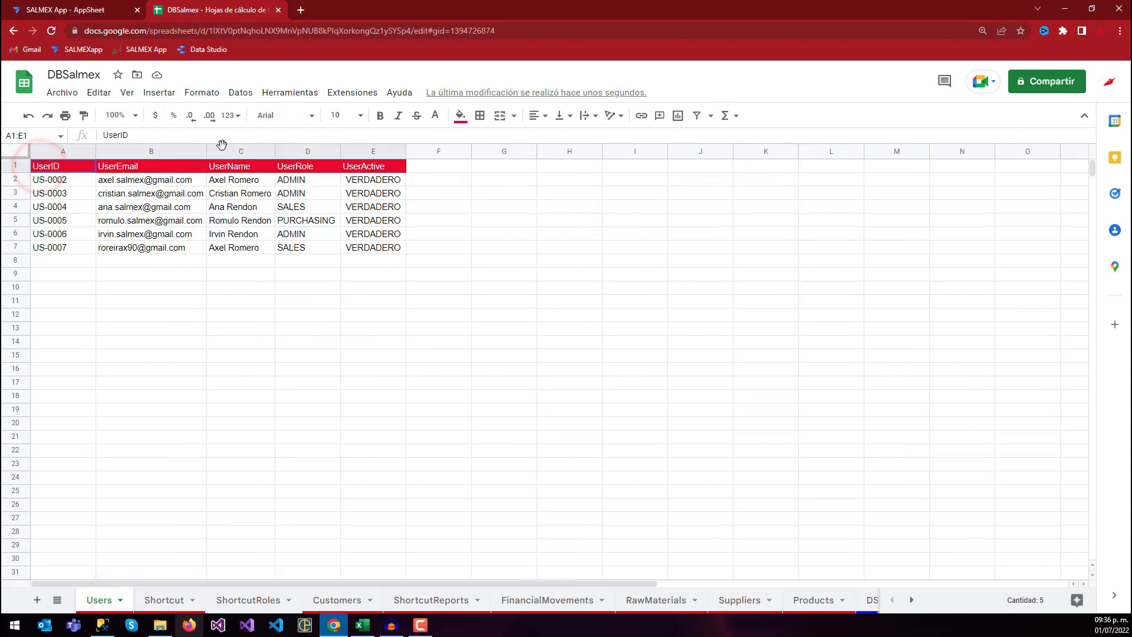
{"action": "left_click", "coordinate": [164, 600]}
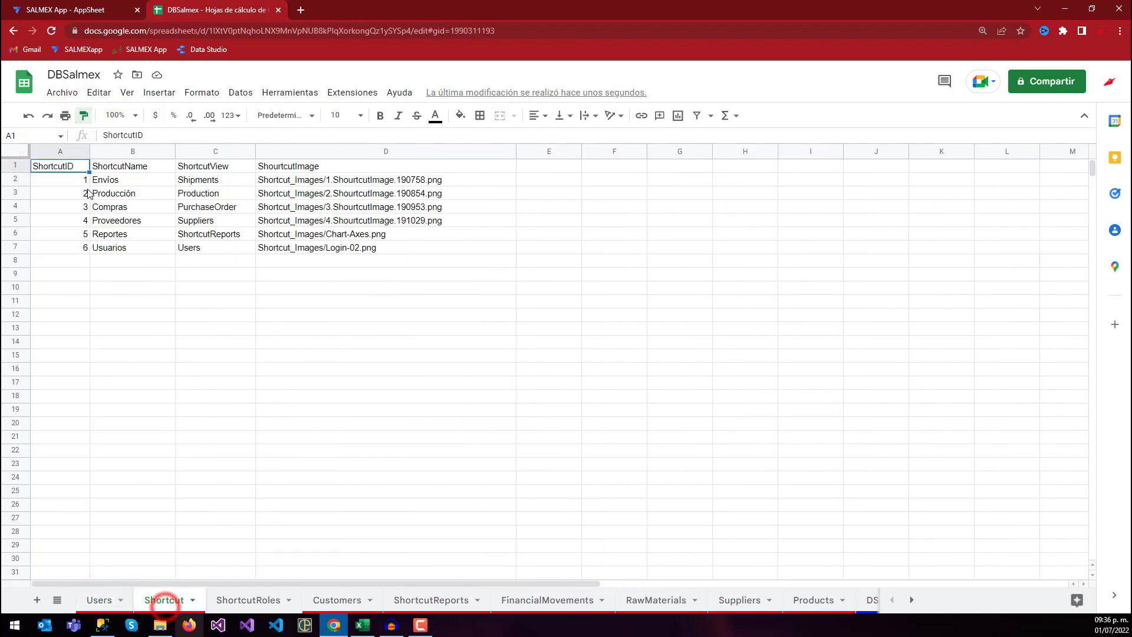
{"action": "left_click_drag", "start_coordinate": [59, 166], "coordinate": [339, 173]}
{"action": "left_click", "coordinate": [83, 115]}
{"action": "left_click", "coordinate": [235, 601]}
{"action": "left_click_drag", "start_coordinate": [56, 166], "coordinate": [330, 167]}
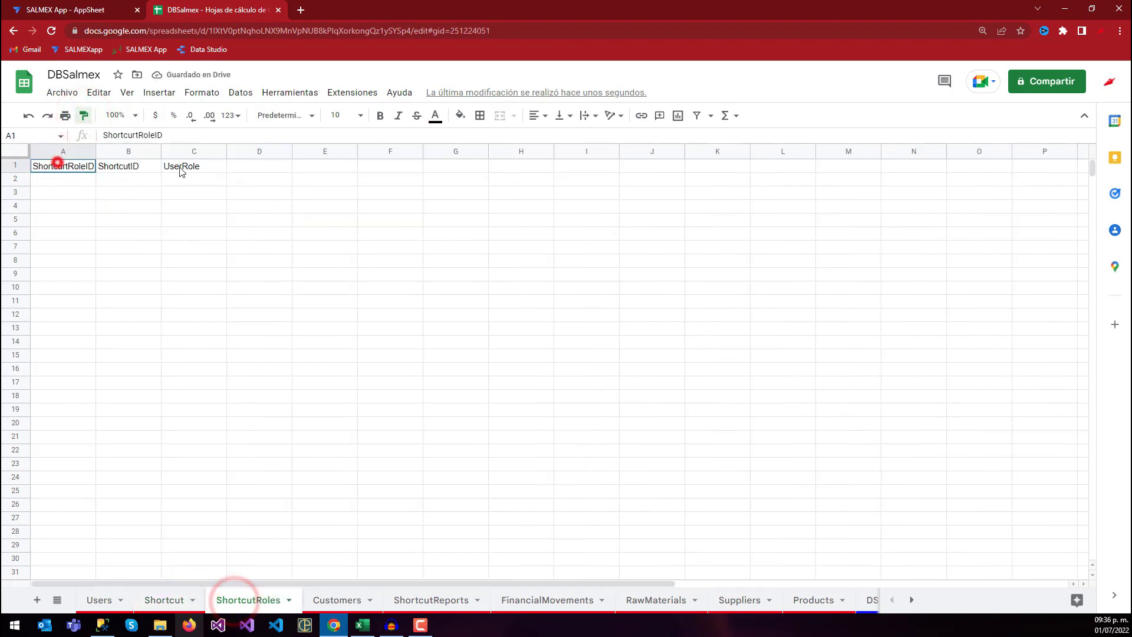
{"action": "left_click", "coordinate": [189, 212]}
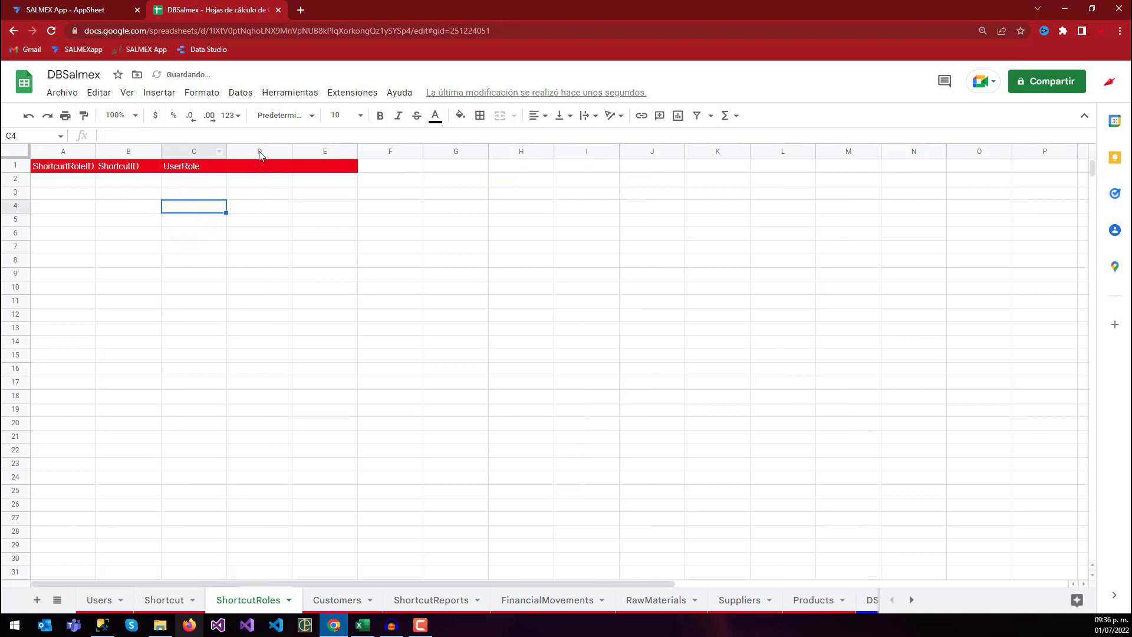
Clear the red formatting from D1 and E1 so only A1:C1 stay styled.
{"action": "left_click", "coordinate": [260, 151]}
{"action": "left_click", "coordinate": [372, 158]}
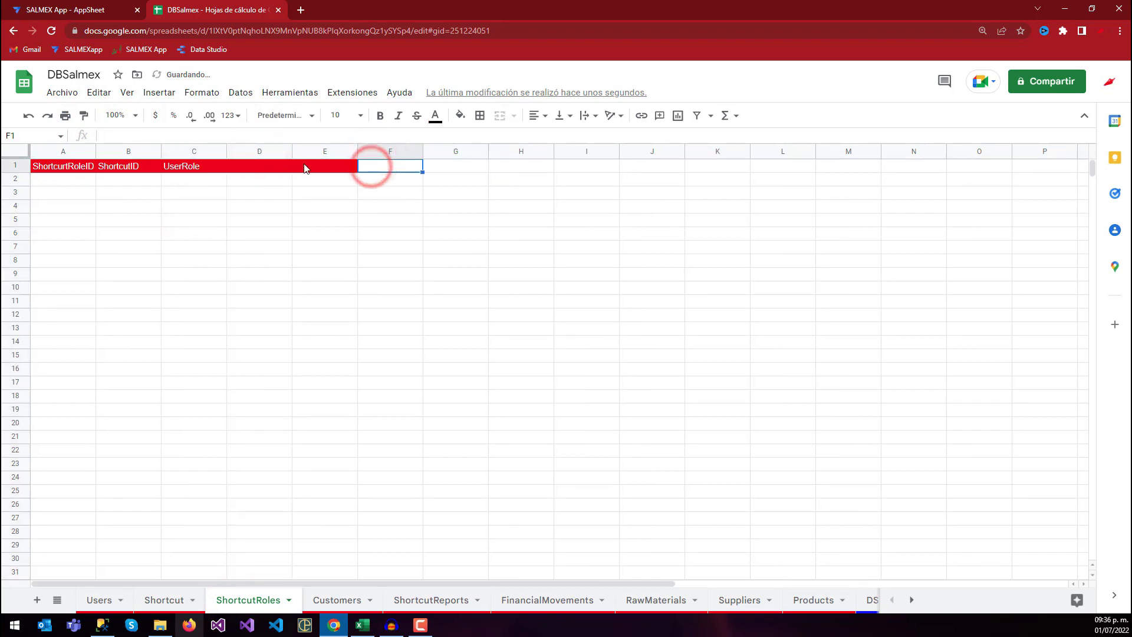
{"action": "left_click", "coordinate": [263, 167]}
{"action": "key", "text": "ctrl+v"}
{"action": "left_click", "coordinate": [319, 167]}
{"action": "key", "text": "ctrl+v"}
{"action": "left_click", "coordinate": [303, 194]}
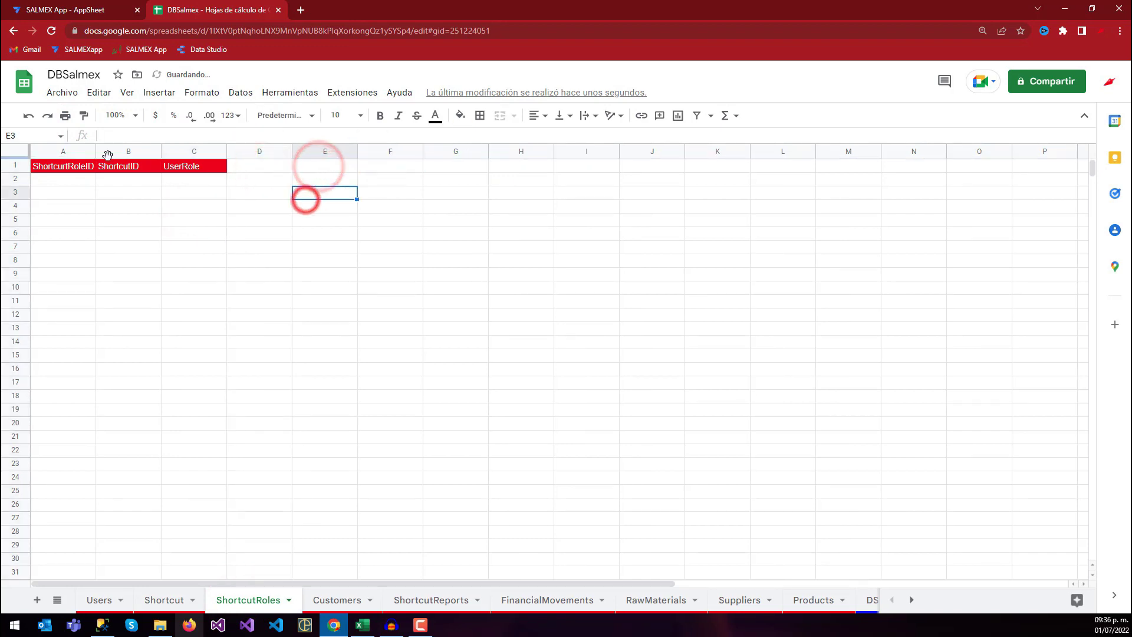
{"action": "left_click", "coordinate": [95, 152]}
{"action": "left_click", "coordinate": [202, 271]}
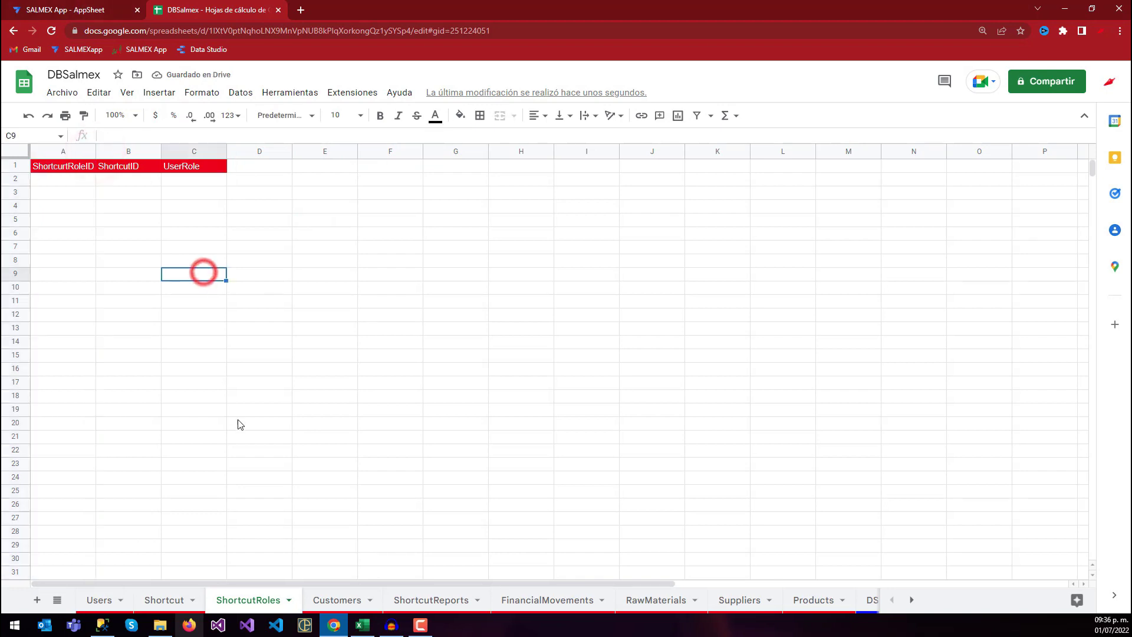
{"action": "left_click", "coordinate": [87, 7]}
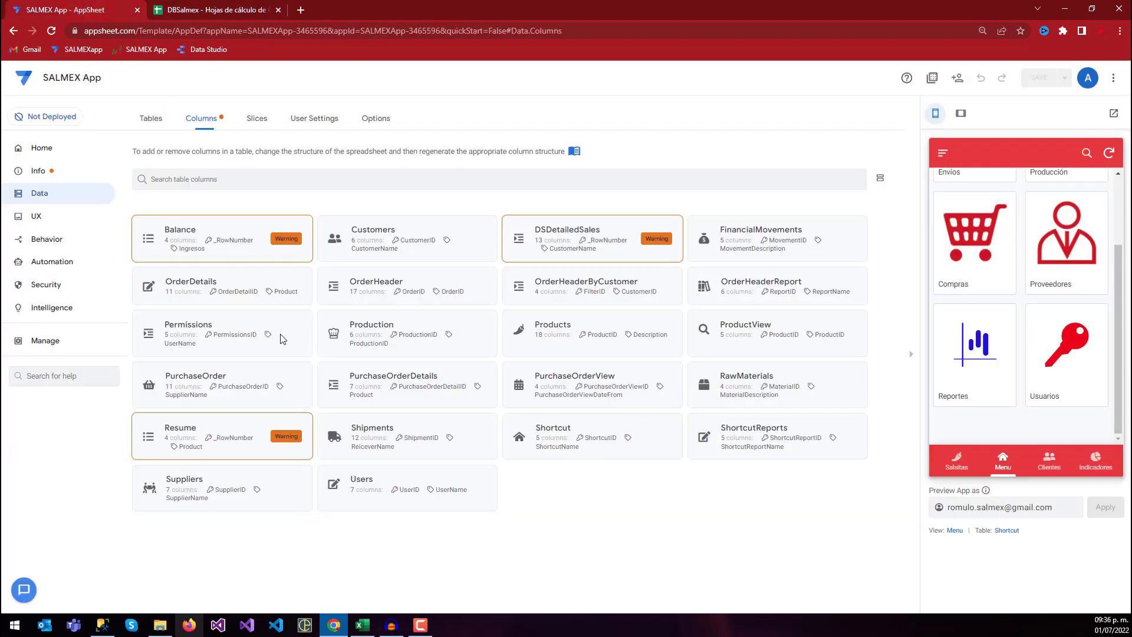
Add the ShortcutRoles sheet from DBSalmex as an app table and open its column list.
{"action": "left_click", "coordinate": [71, 193]}
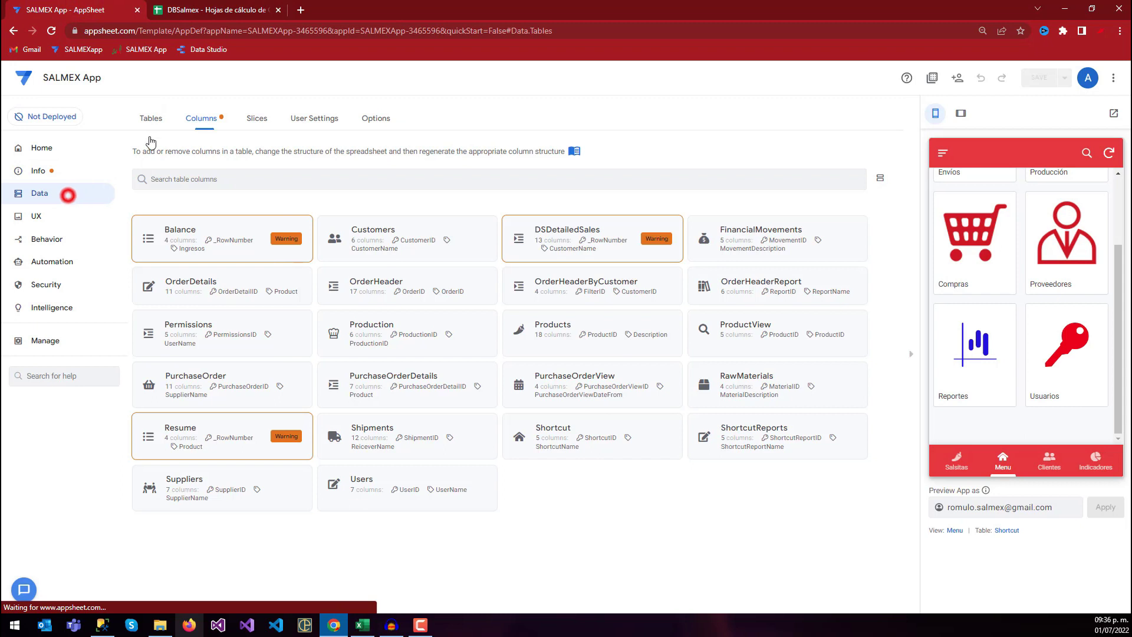
{"action": "left_click", "coordinate": [153, 120]}
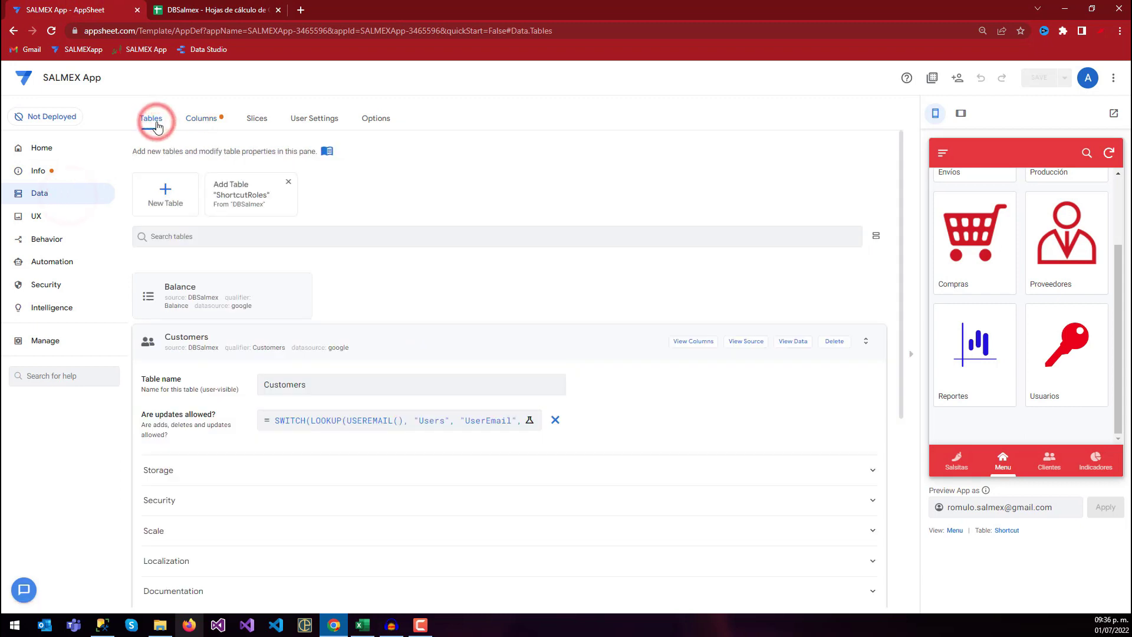
{"action": "left_click", "coordinate": [230, 202]}
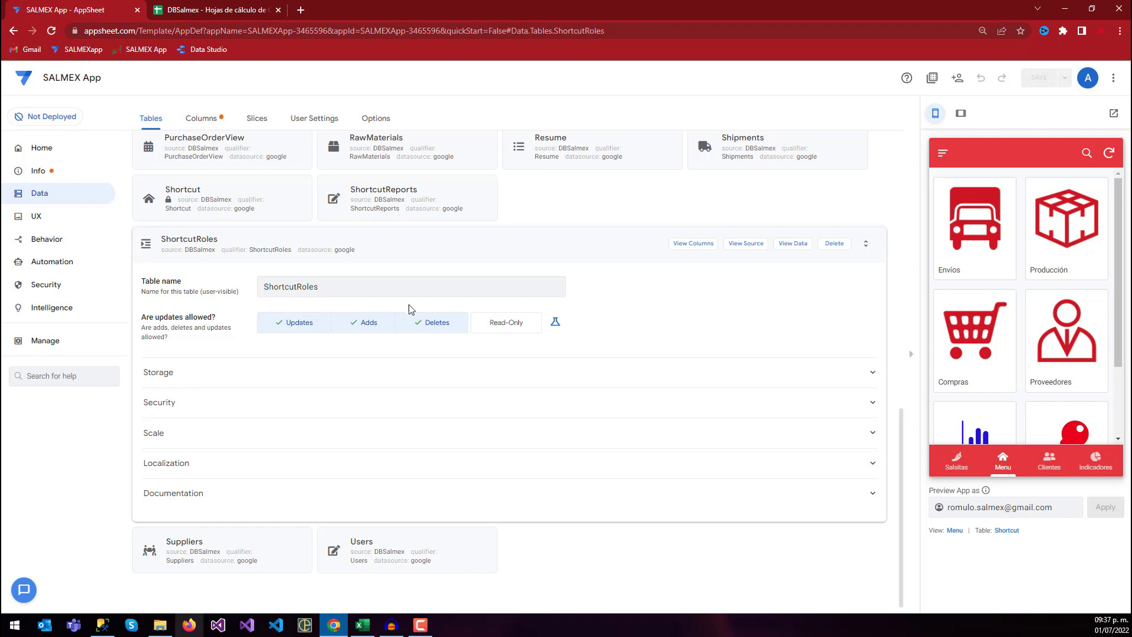
{"action": "scroll", "coordinate": [411, 309], "scroll_direction": "up", "scroll_amount": 1}
{"action": "left_click", "coordinate": [700, 303]}
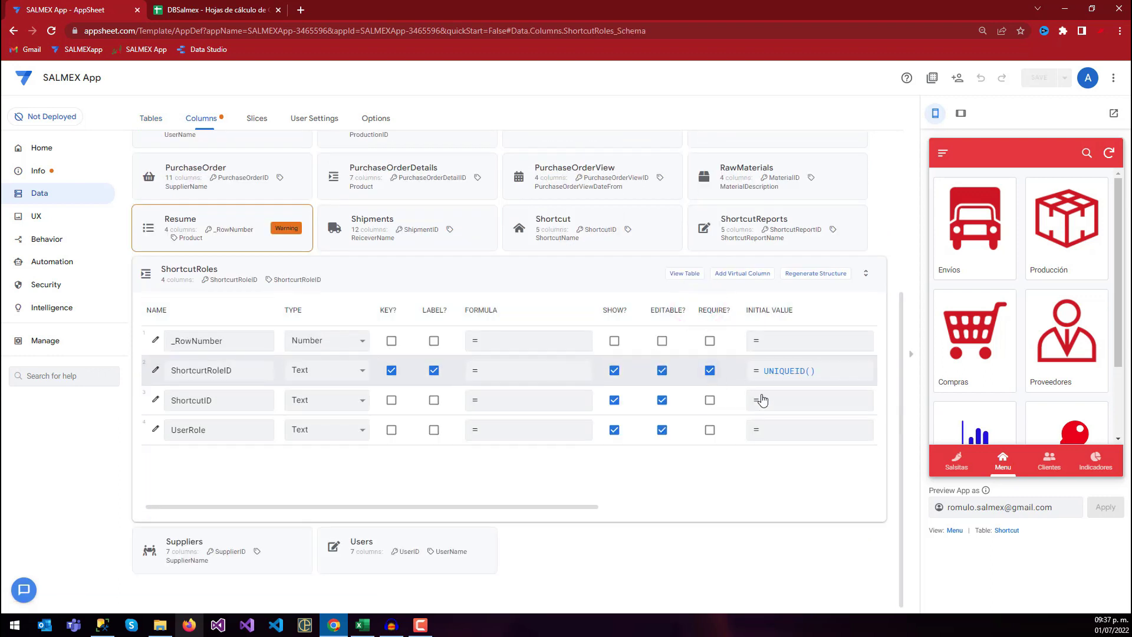
Replace ShortcurtRoleID's UNIQUEID() initial value with CONCATENATE("SR-" & RIGHT(("0000" & [_RowNumber]), 4)).
{"action": "left_click", "coordinate": [785, 372]}
{"action": "triple_click", "coordinate": [411, 160]}
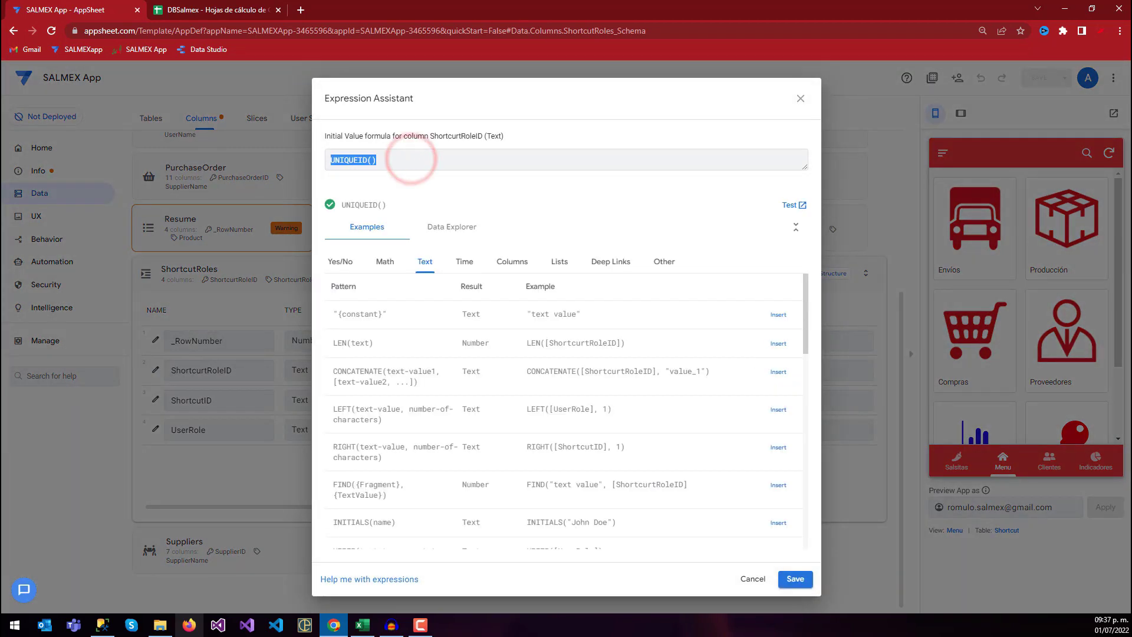
{"action": "key", "text": "alt+Tab"}
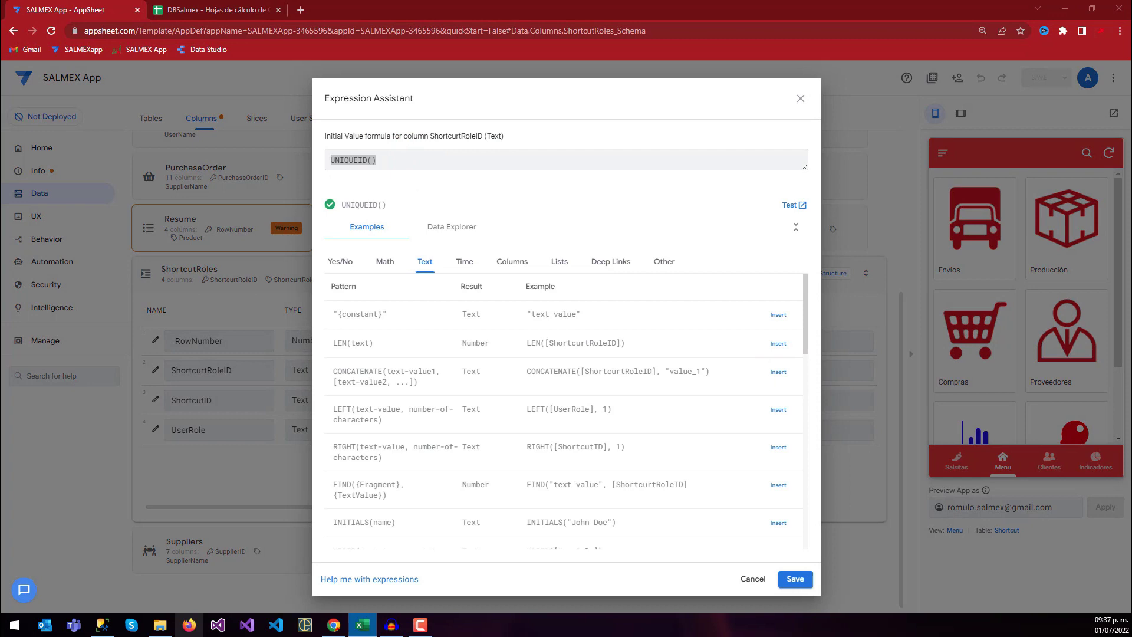
{"action": "left_click", "coordinate": [402, 159]}
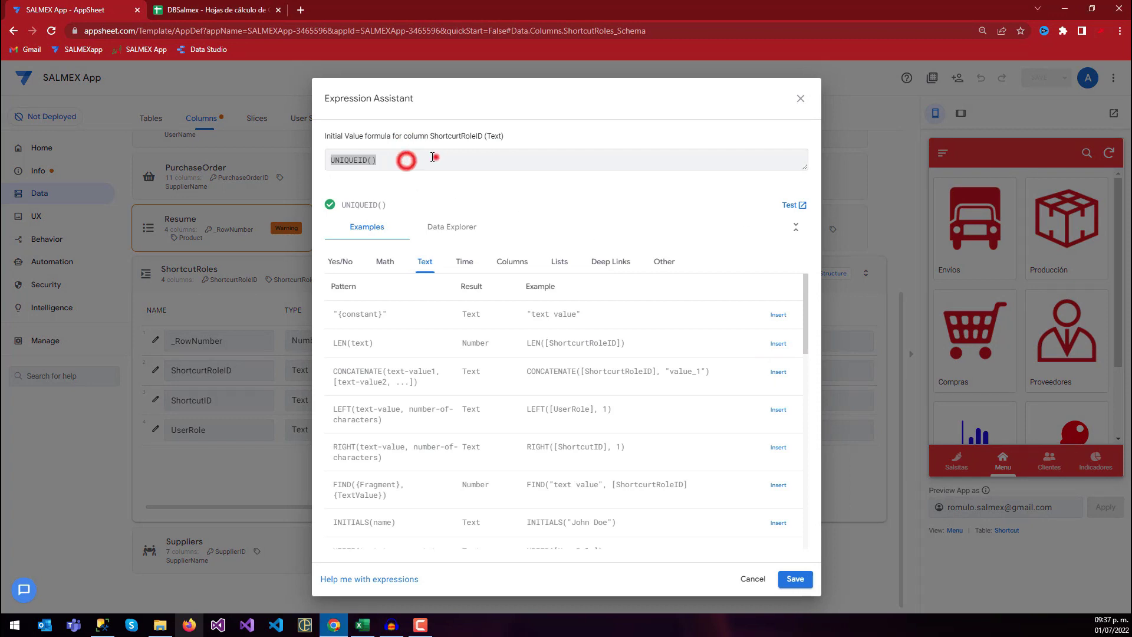
{"action": "triple_click", "coordinate": [479, 160]}
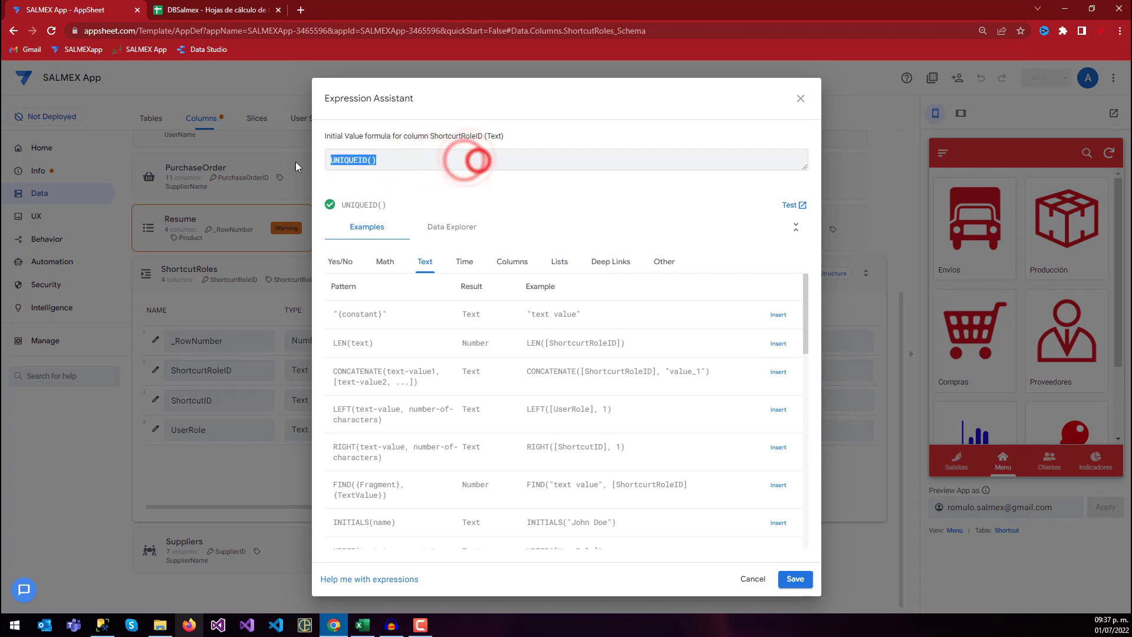
{"action": "type", "text": "CONCATENATE(\"CL-\" & RIGHT((\"0000\" & ([_RowNumber] )), 4))"}
{"action": "key", "text": "BackSpace"}
{"action": "key", "text": "BackSpace"}
{"action": "type", "text": "S"}
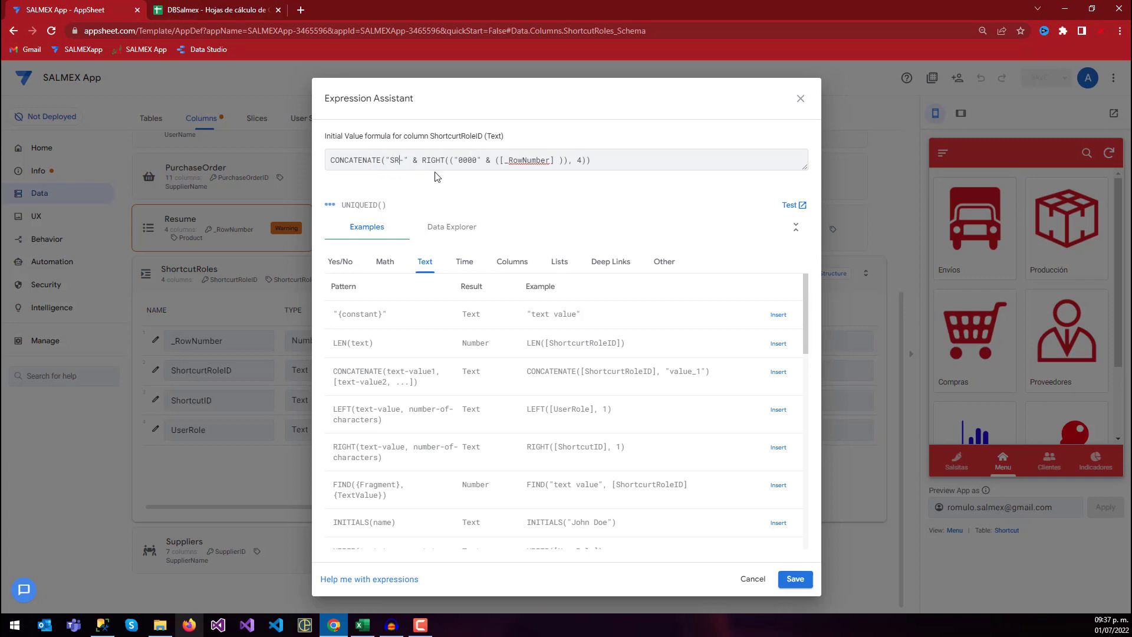
{"action": "left_click", "coordinate": [795, 575]}
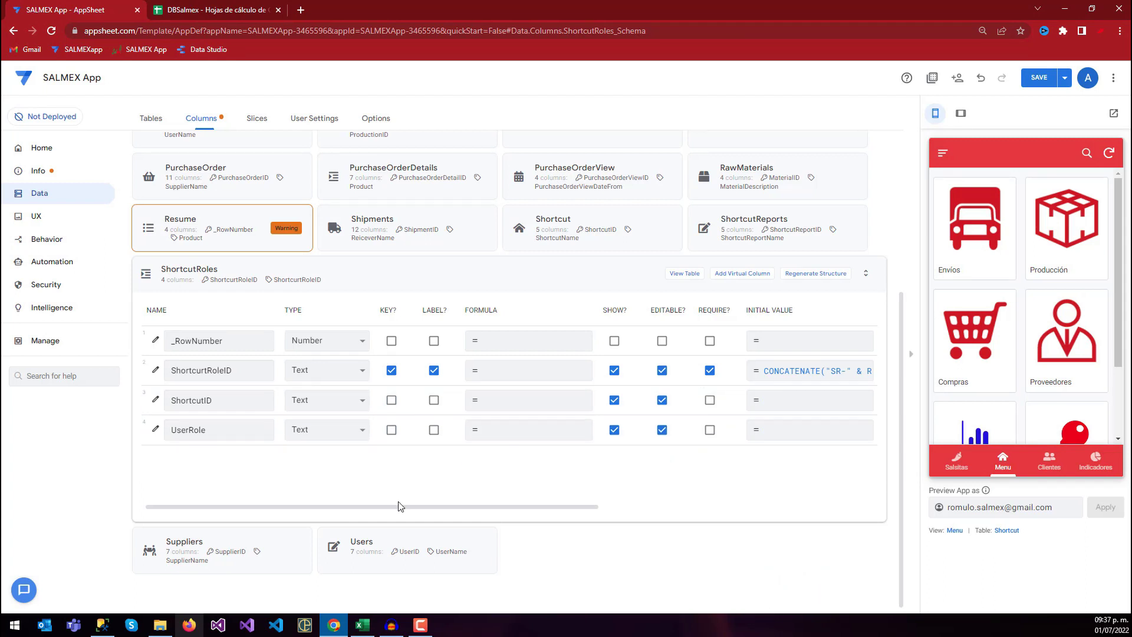
Keep ShortcutID as Text, save the app, and close the ShortcutRoles column details.
{"action": "left_click_drag", "start_coordinate": [312, 507], "coordinate": [299, 493]}
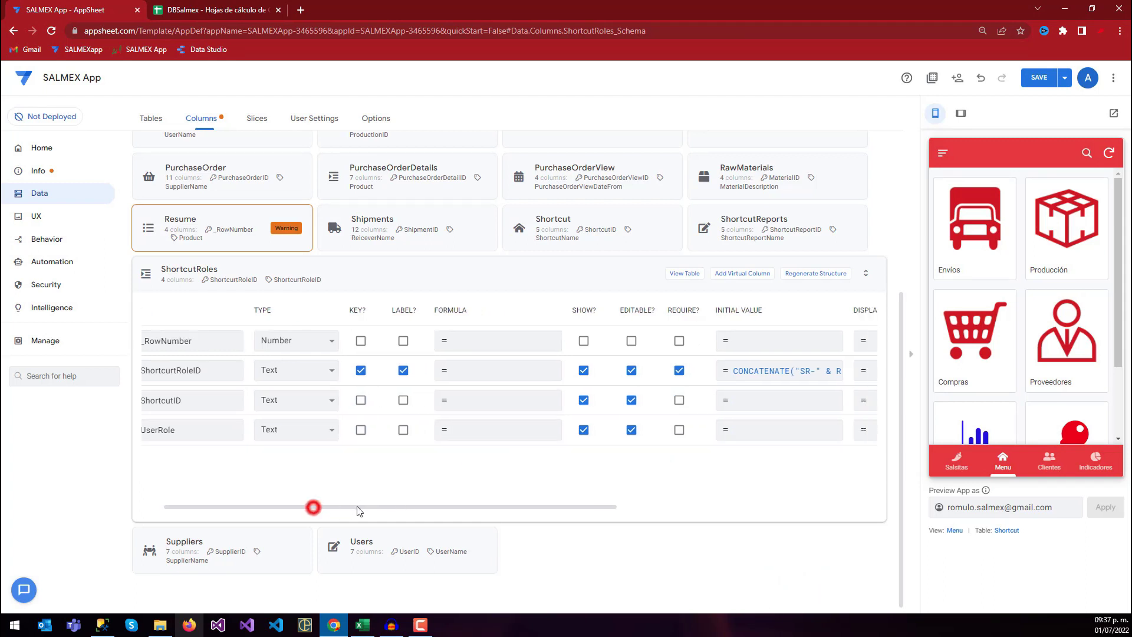
{"action": "left_click", "coordinate": [231, 400]}
{"action": "left_click", "coordinate": [304, 406]}
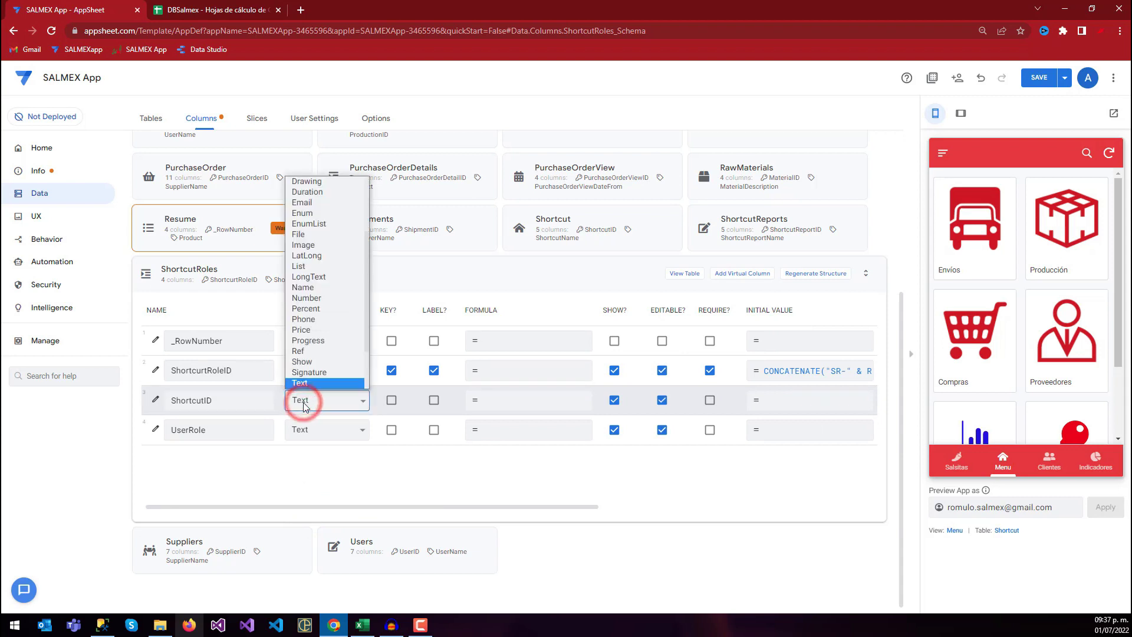
{"action": "left_click", "coordinate": [304, 406]}
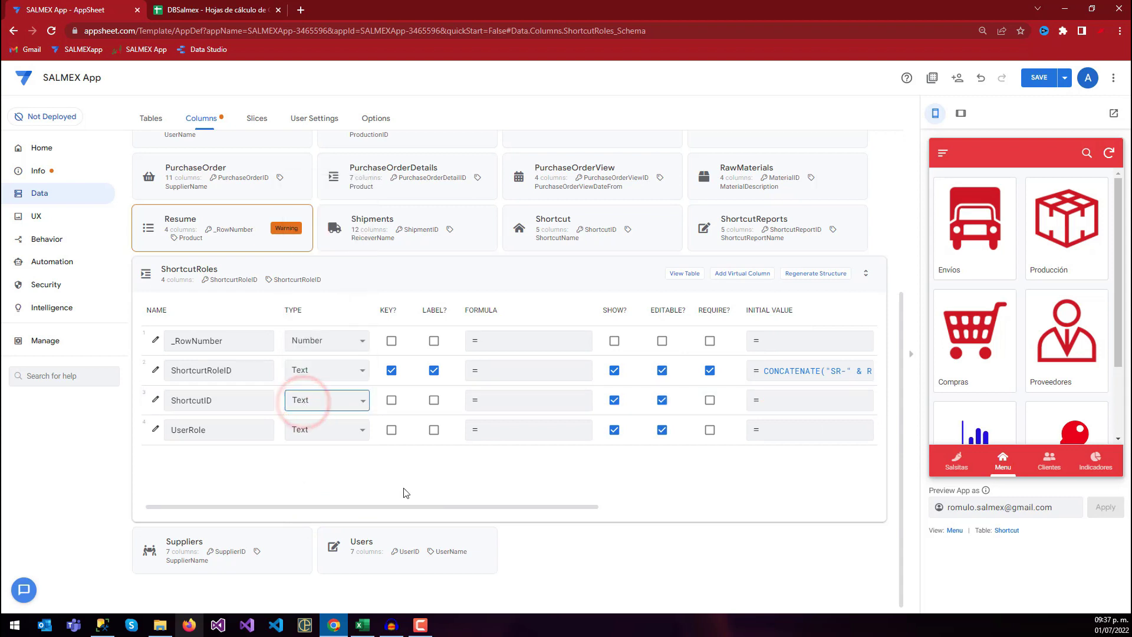
{"action": "left_click", "coordinate": [1036, 81]}
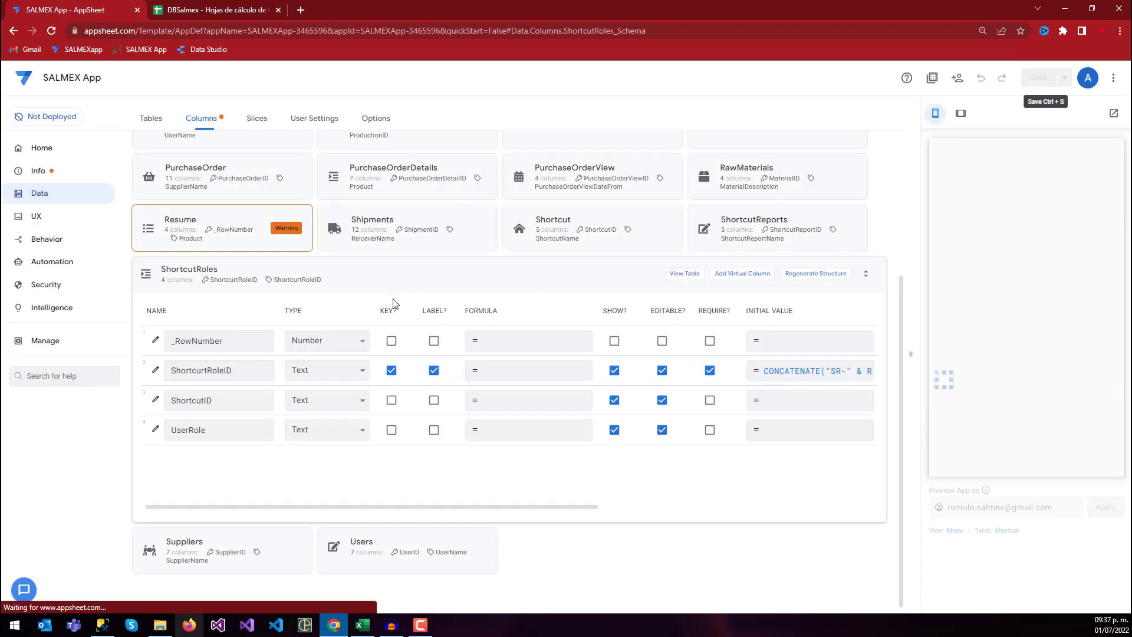
{"action": "left_click", "coordinate": [355, 278]}
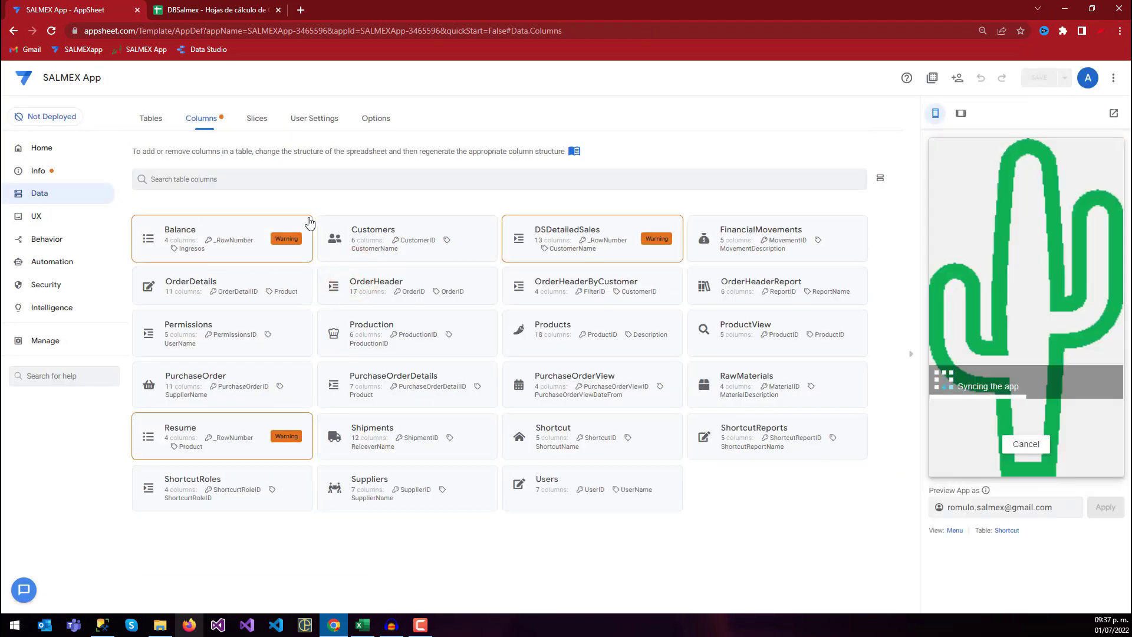
Create a new table view based on the ShortcutRoles data.
{"action": "left_click", "coordinate": [46, 216]}
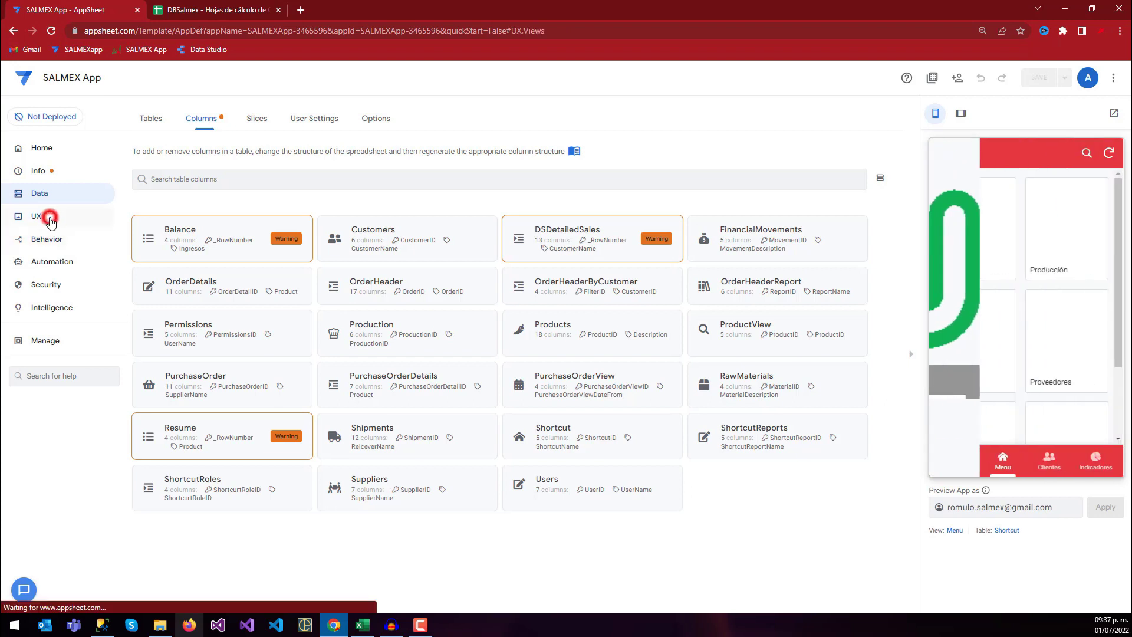
{"action": "left_click", "coordinate": [155, 205]}
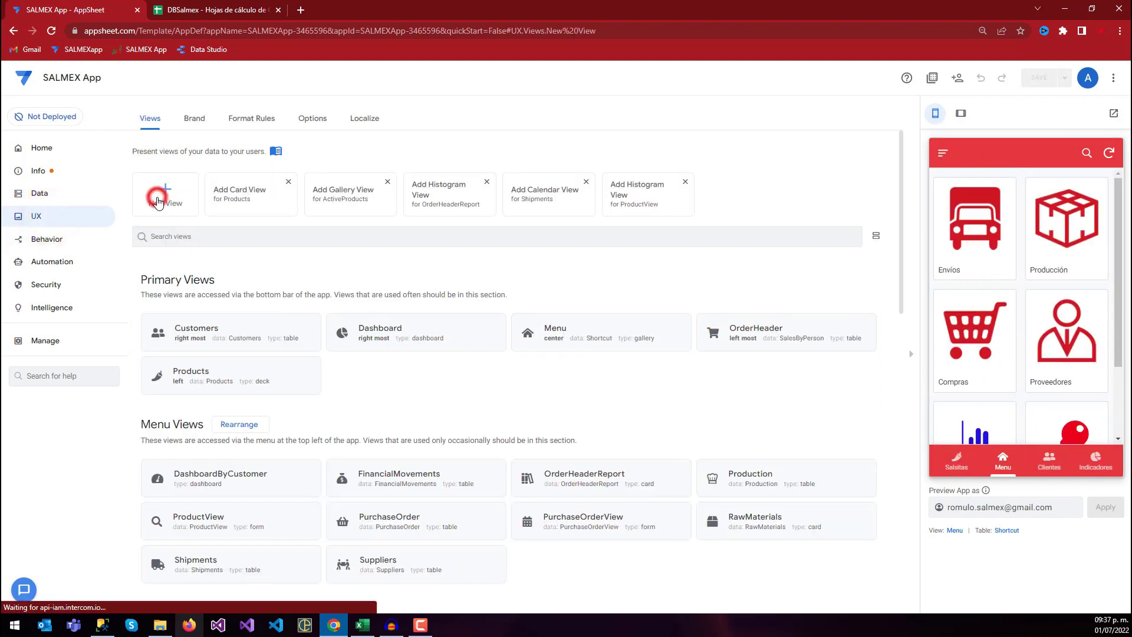
{"action": "left_click", "coordinate": [346, 228]}
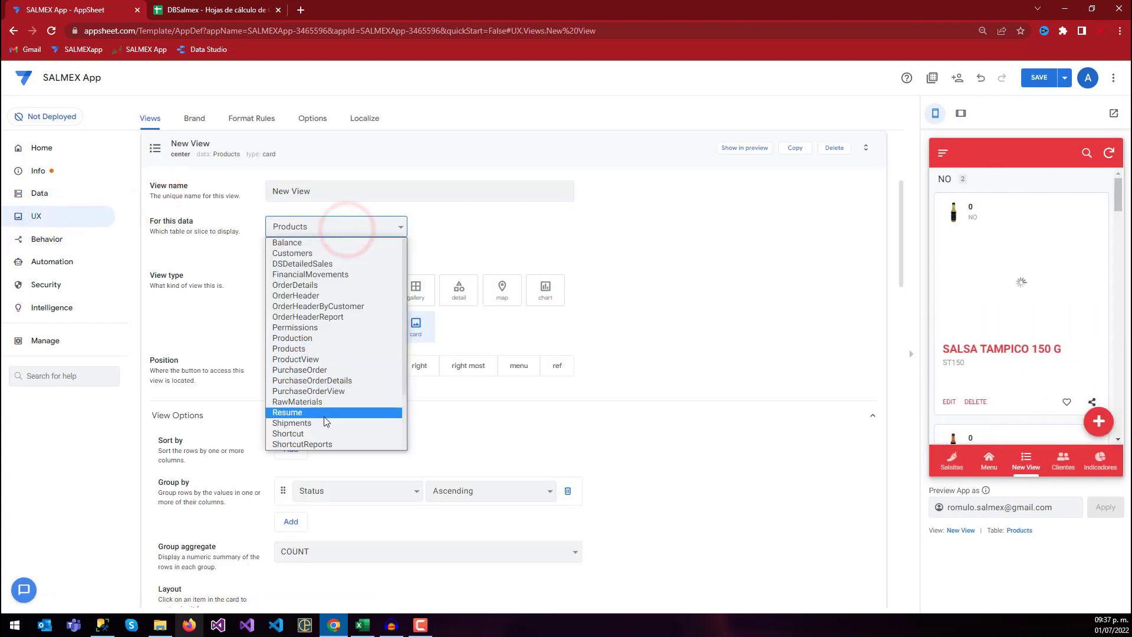
{"action": "scroll", "coordinate": [322, 424], "scroll_direction": "down", "scroll_amount": 2}
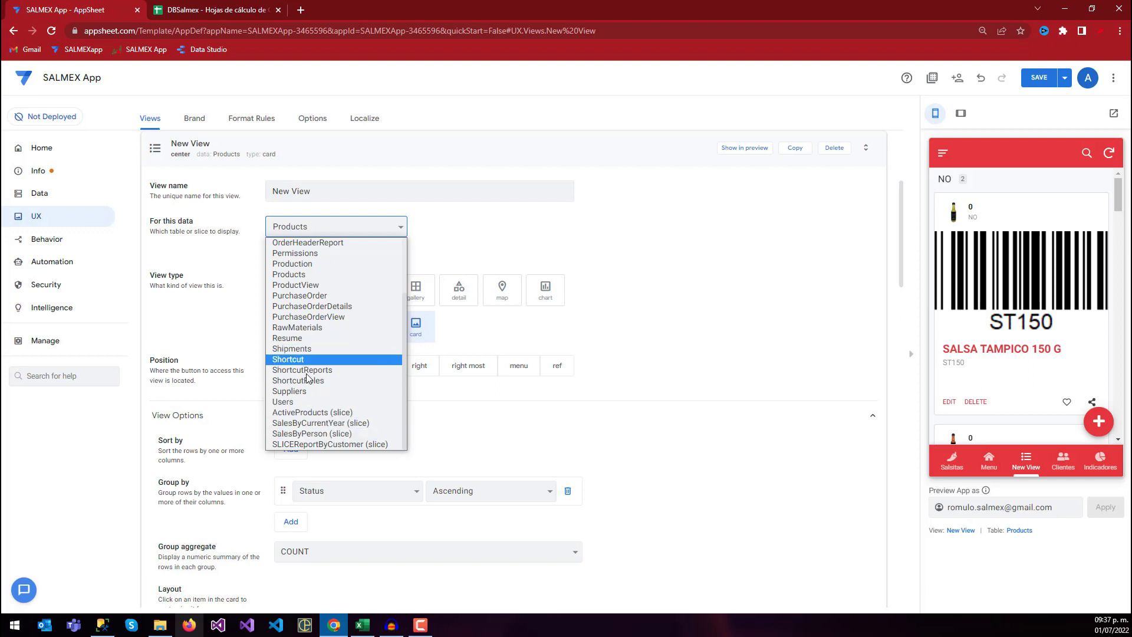
{"action": "scroll", "coordinate": [321, 289], "scroll_direction": "up", "scroll_amount": 2}
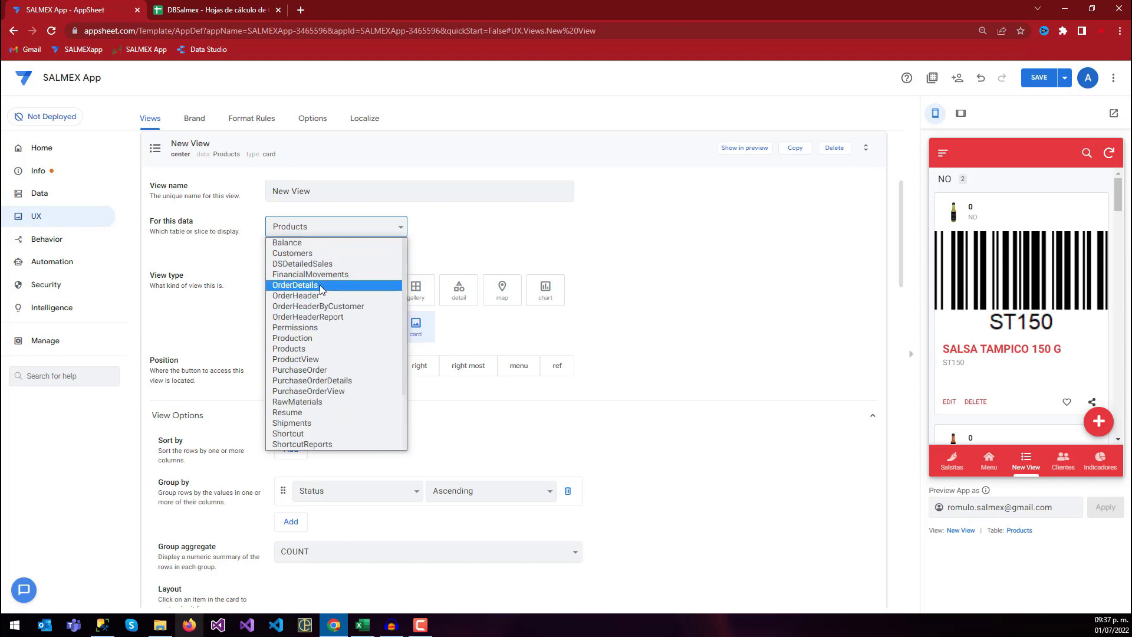
{"action": "type", "text": "sa"}
{"action": "scroll", "coordinate": [336, 389], "scroll_direction": "down", "scroll_amount": 1}
{"action": "scroll", "coordinate": [341, 405], "scroll_direction": "up", "scroll_amount": 2}
{"action": "type", "text": "sh"}
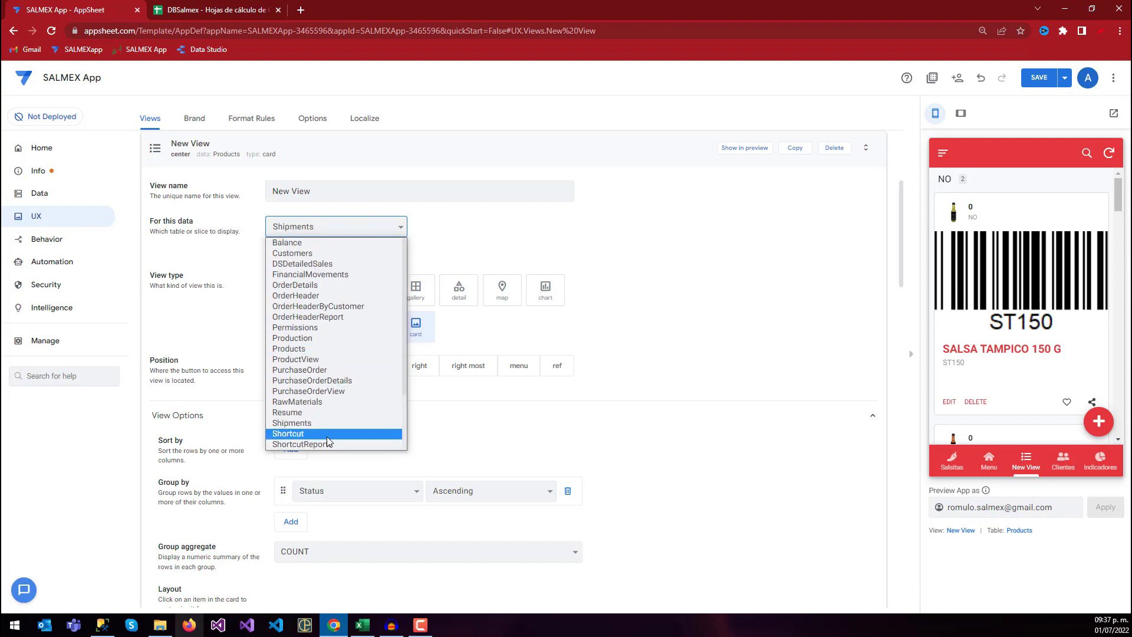
{"action": "scroll", "coordinate": [330, 420], "scroll_direction": "down", "scroll_amount": 1}
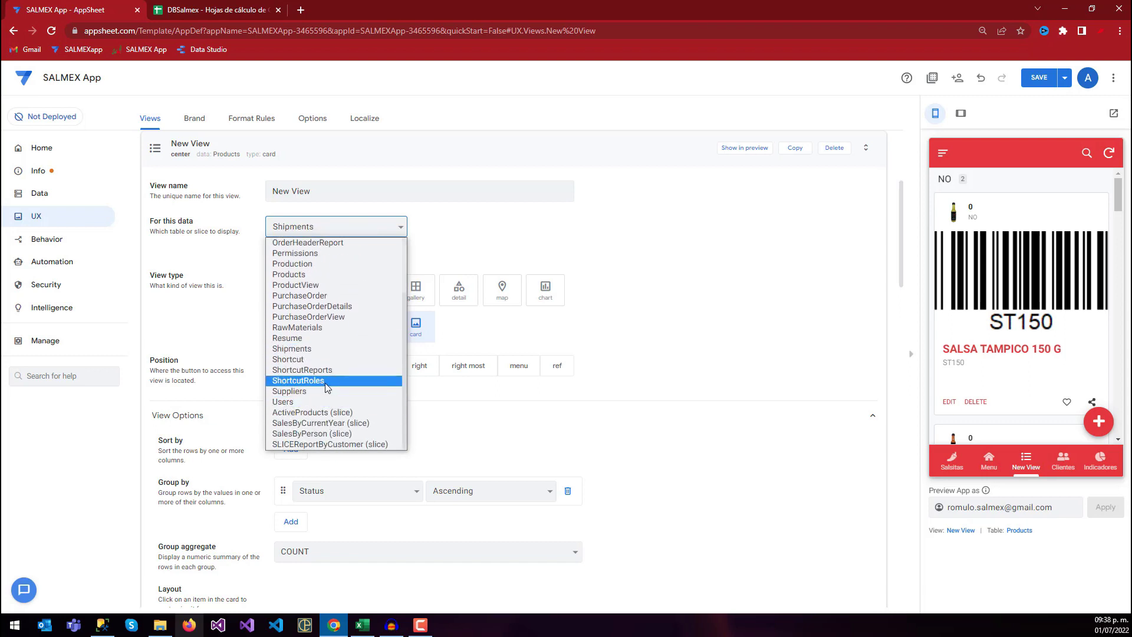
{"action": "left_click", "coordinate": [326, 387]}
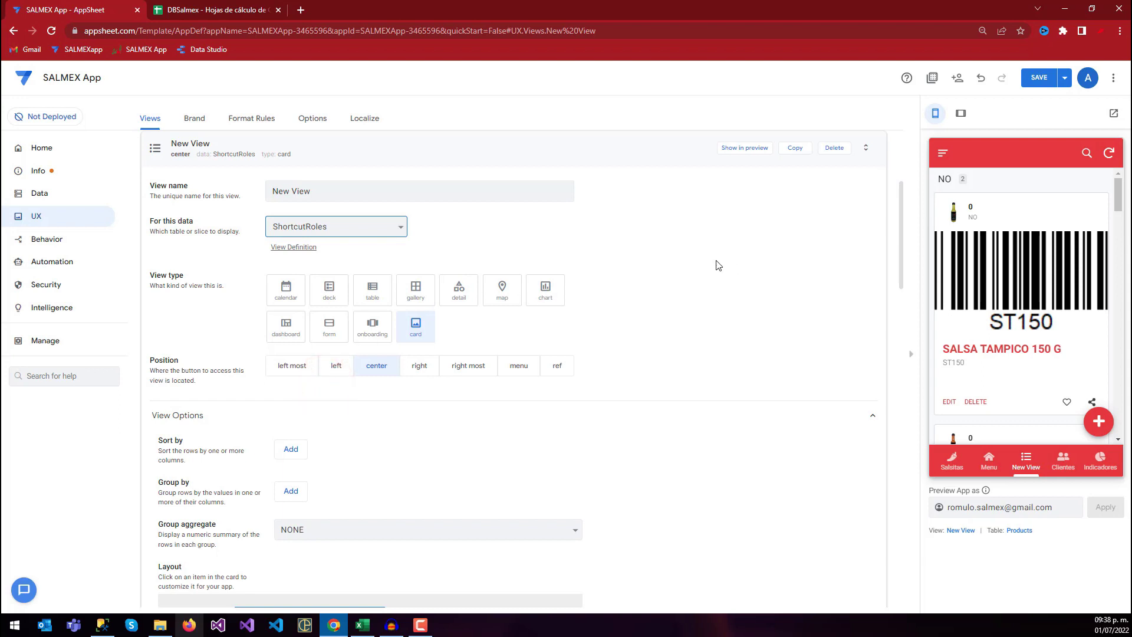
{"action": "left_click", "coordinate": [367, 296]}
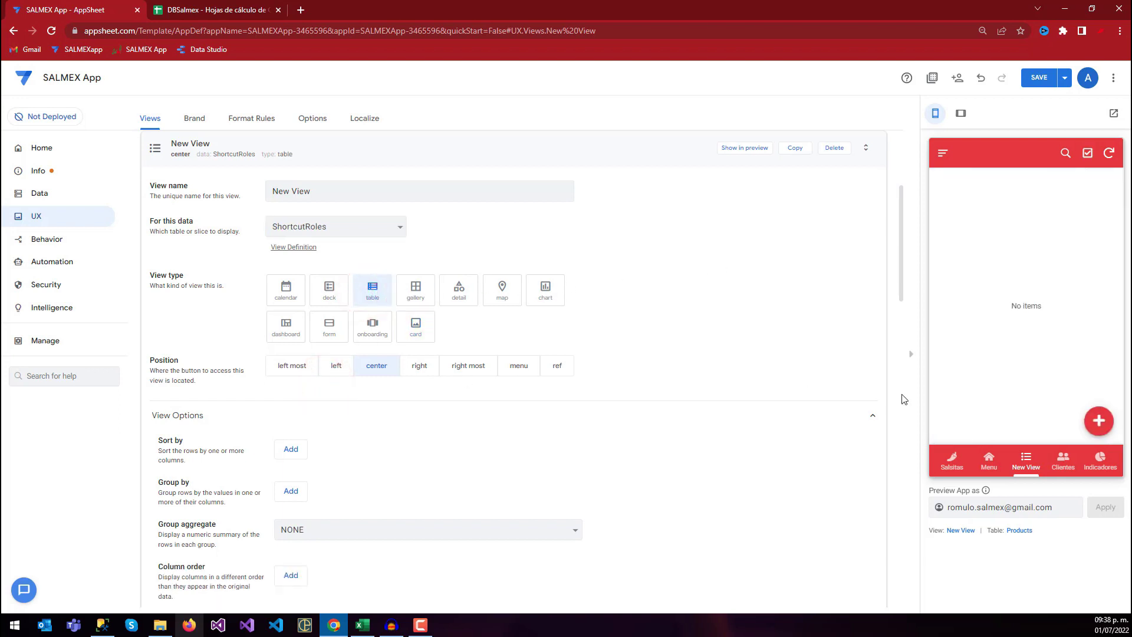
Try a new ShortcutRoles entry form in the preview, checking ShortcutRoleID, ShortcutID and UserRole.
{"action": "left_click", "coordinate": [1097, 422]}
{"action": "left_click", "coordinate": [992, 213]}
{"action": "left_click", "coordinate": [1024, 215]}
{"action": "left_click", "coordinate": [988, 258]}
{"action": "left_click", "coordinate": [974, 313]}
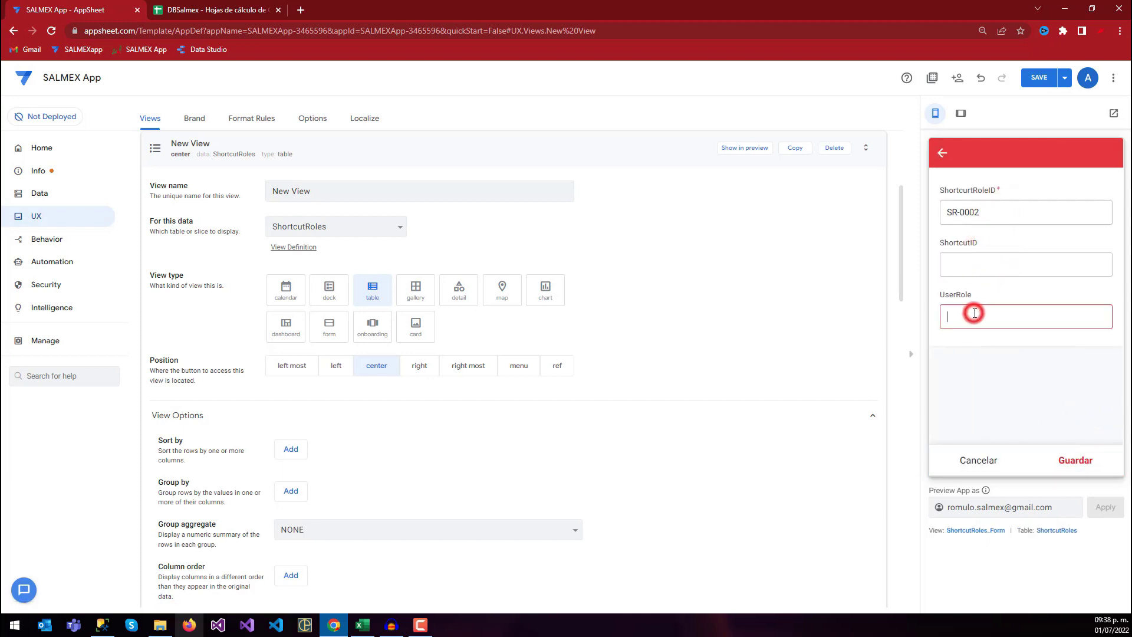
{"action": "left_click", "coordinate": [257, 149]}
Show the ShortcutRoles columns and open ShortcutID's type choices to set it to Ref.
{"action": "left_click", "coordinate": [55, 197]}
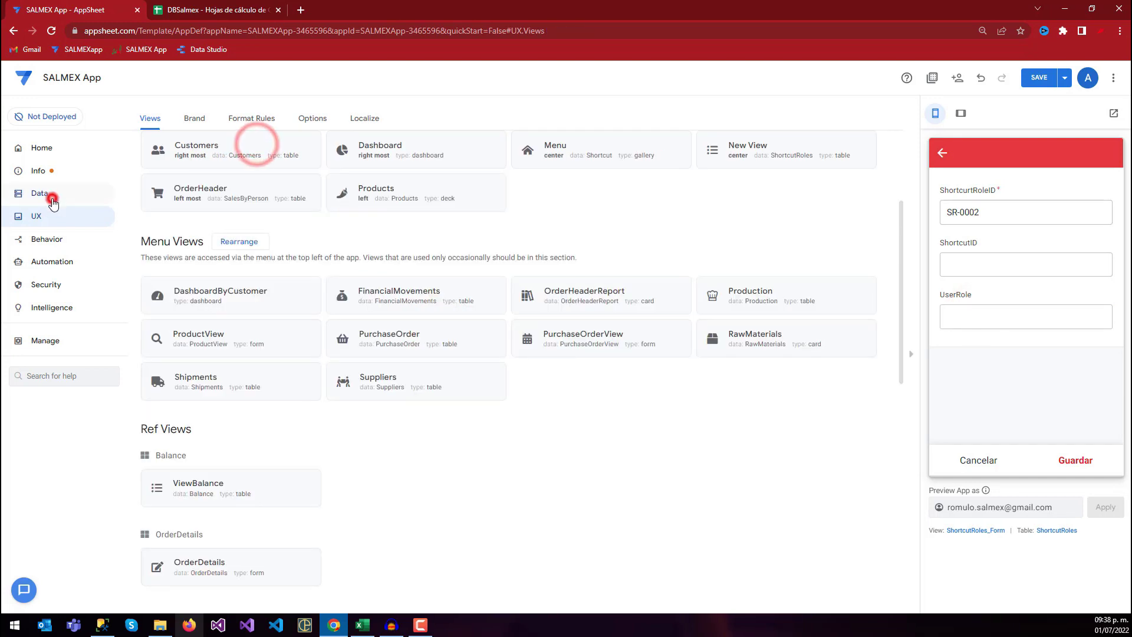
{"action": "left_click", "coordinate": [272, 335]}
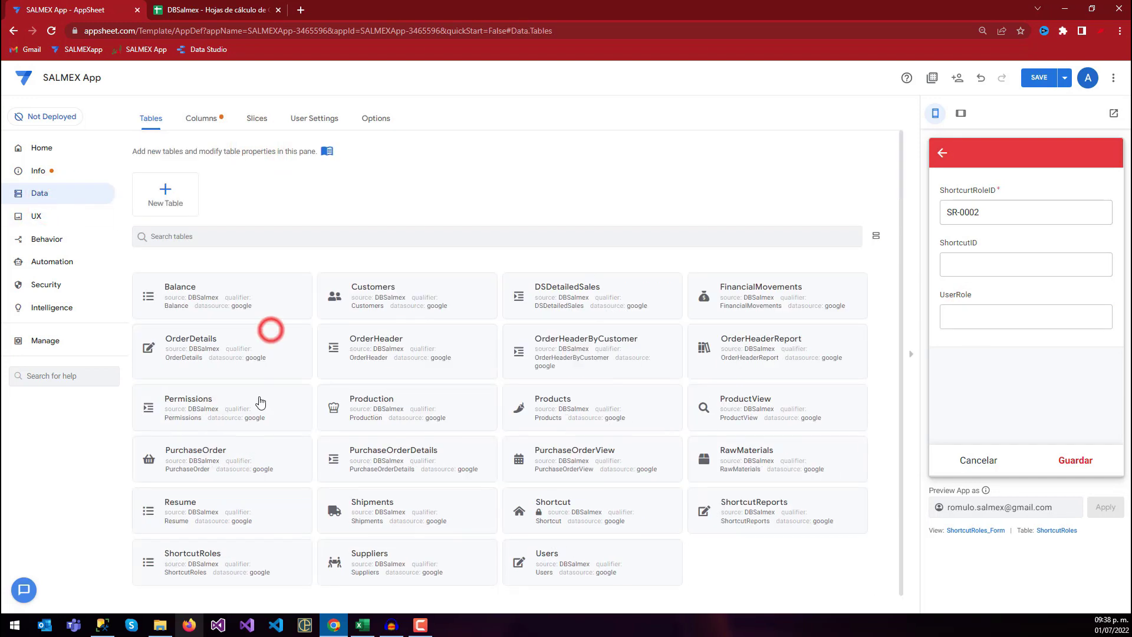
{"action": "left_click", "coordinate": [244, 543]}
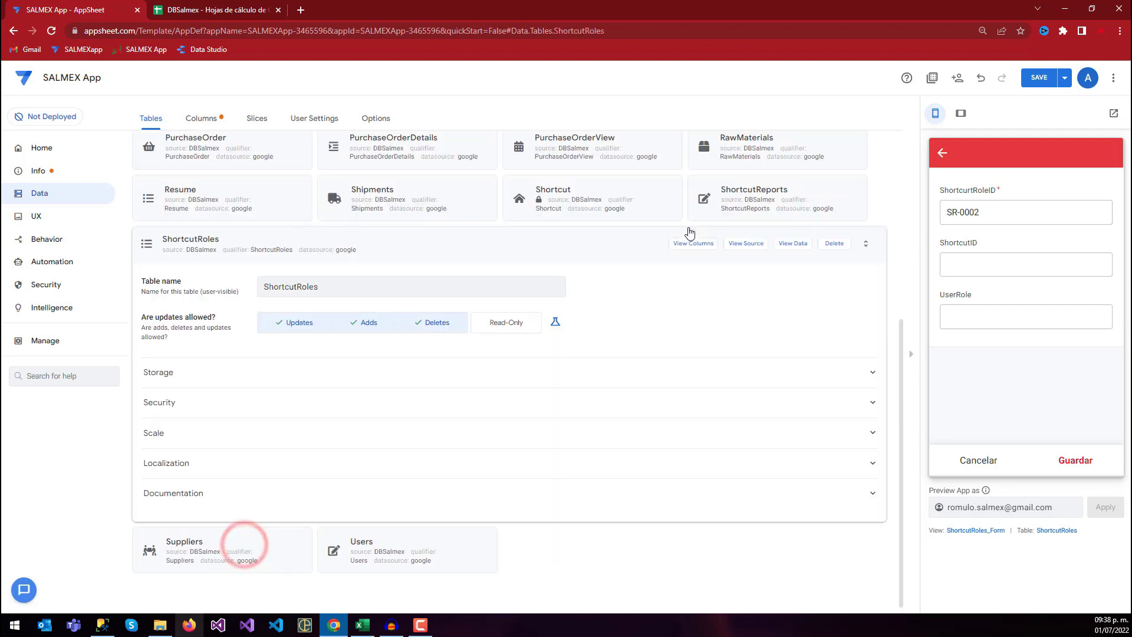
{"action": "left_click", "coordinate": [688, 244]}
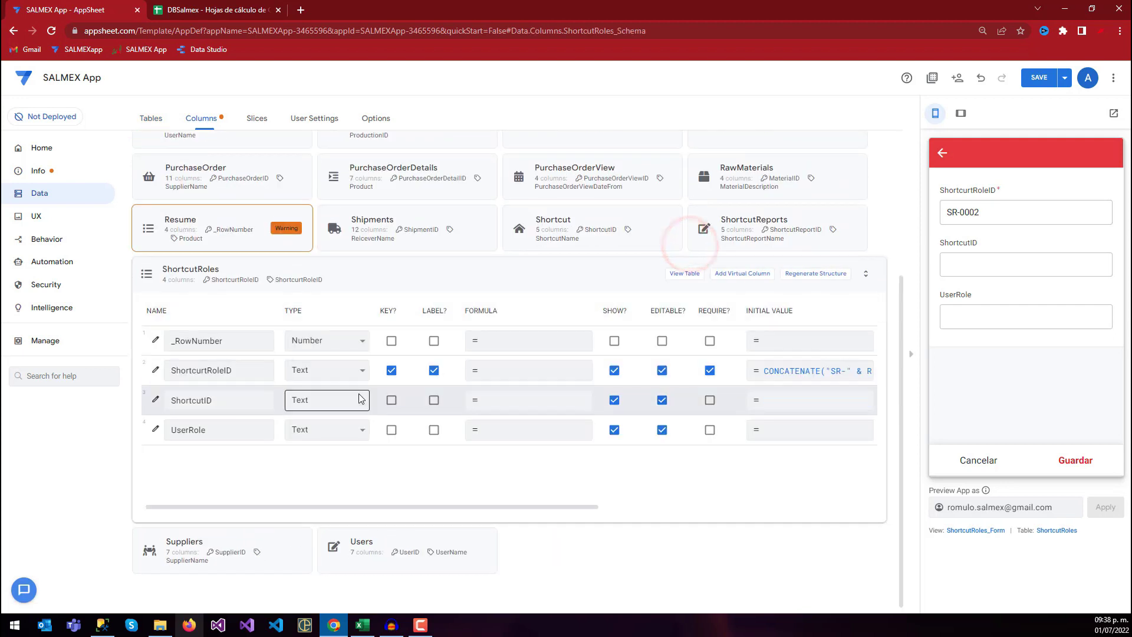
{"action": "left_click", "coordinate": [353, 400]}
Make ShortcutID a Ref to the Shortcut table and check its choices in the preview form.
{"action": "key", "text": "r"}
{"action": "key", "text": "Return"}
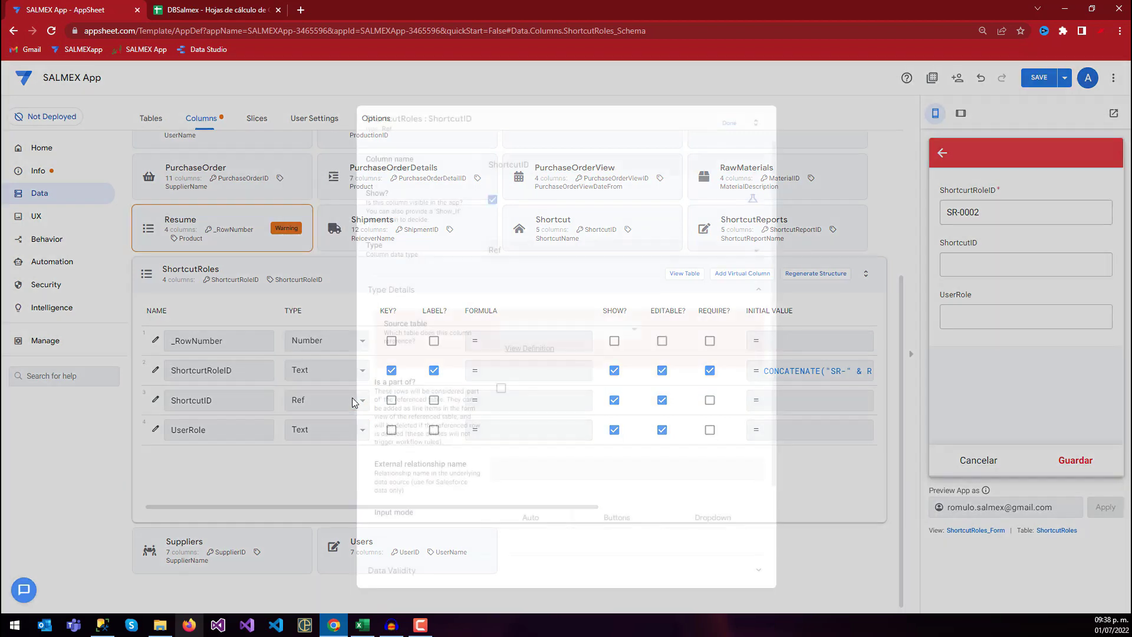
{"action": "left_click", "coordinate": [553, 331]}
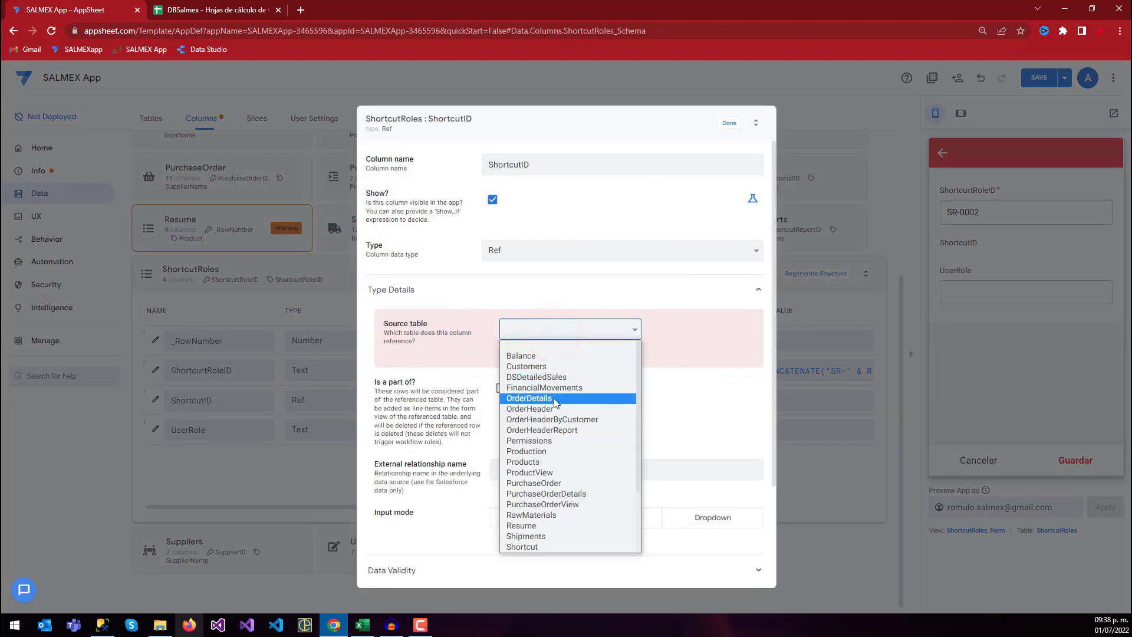
{"action": "scroll", "coordinate": [530, 436], "scroll_direction": "down", "scroll_amount": 3}
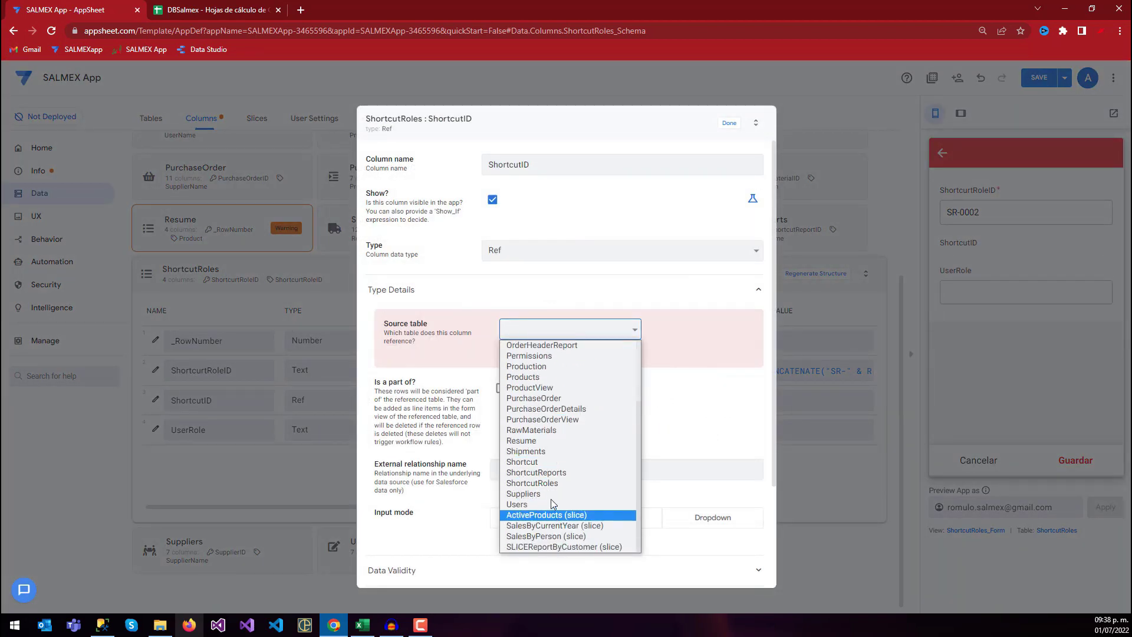
{"action": "left_click", "coordinate": [552, 502]}
{"action": "left_click", "coordinate": [542, 323]}
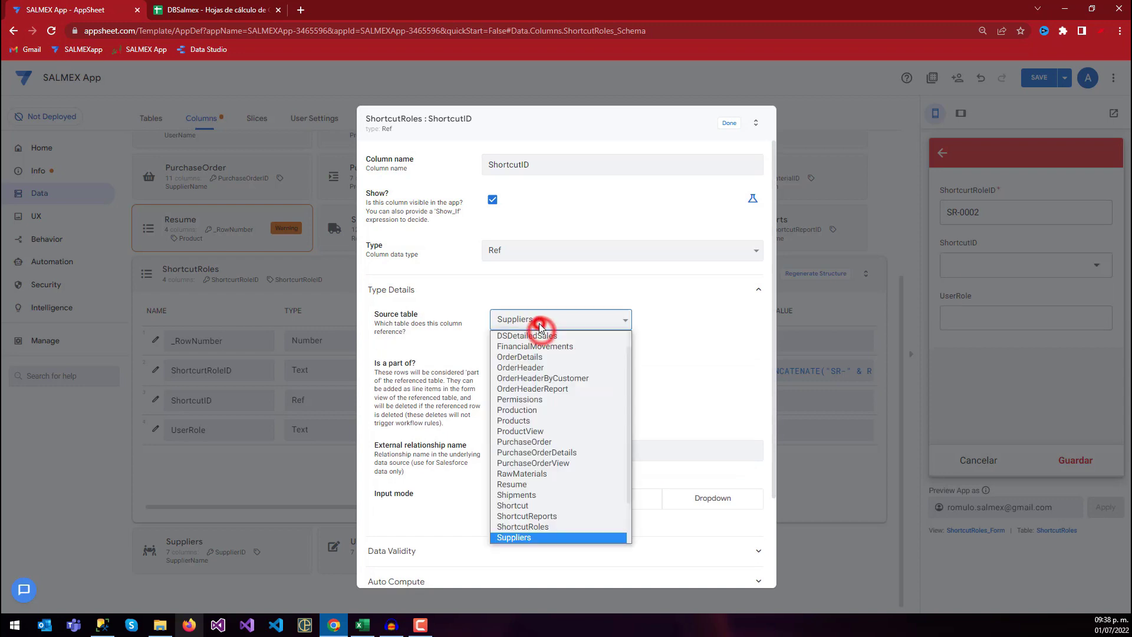
{"action": "left_click", "coordinate": [531, 505]}
{"action": "left_click", "coordinate": [727, 123]}
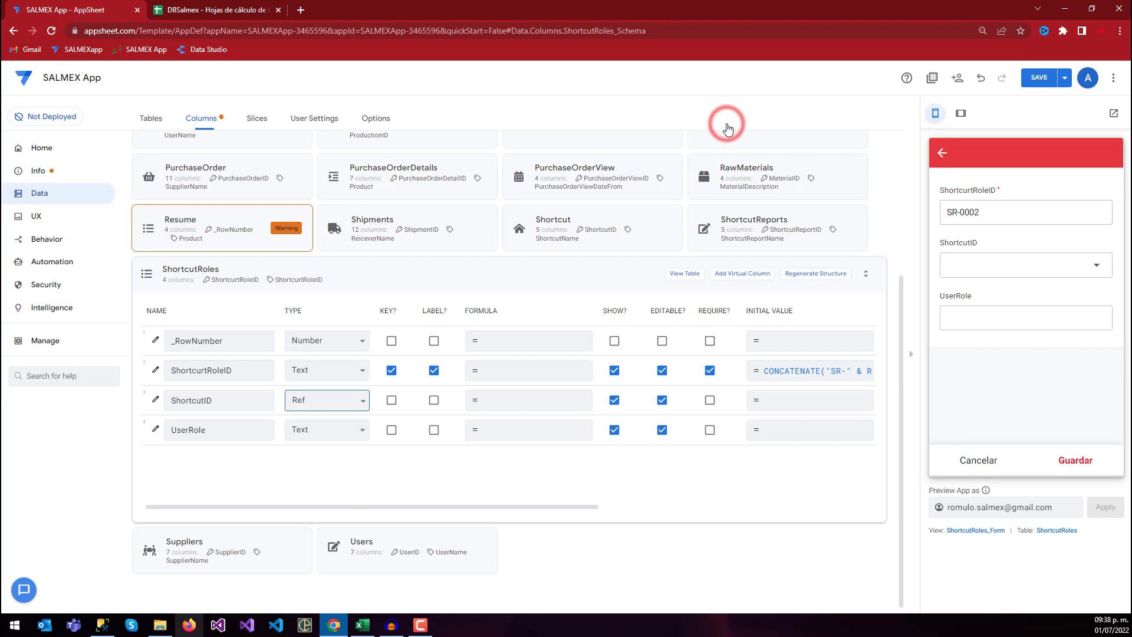
{"action": "left_click", "coordinate": [975, 265]}
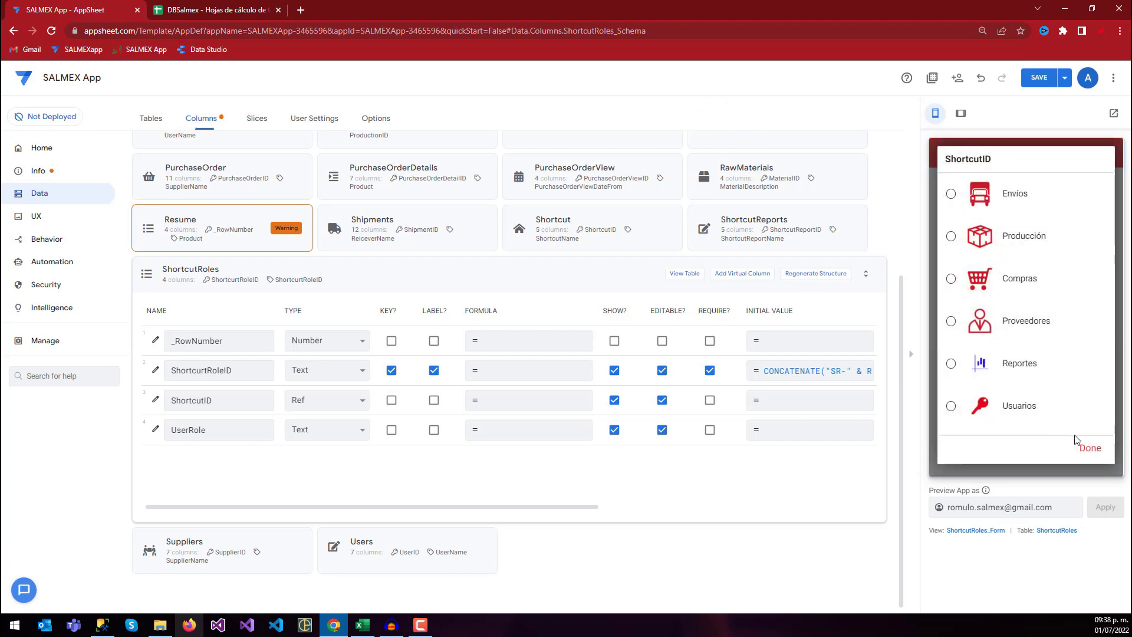
{"action": "left_click", "coordinate": [1089, 449]}
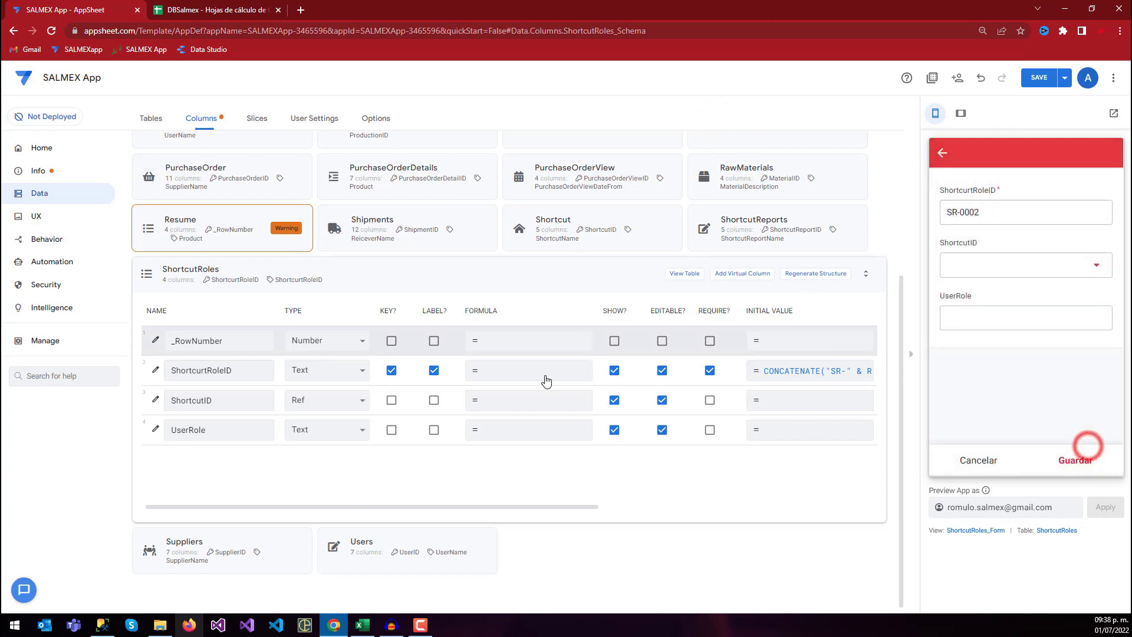
Change UserRole's column type to Enum.
{"action": "left_click", "coordinate": [321, 432]}
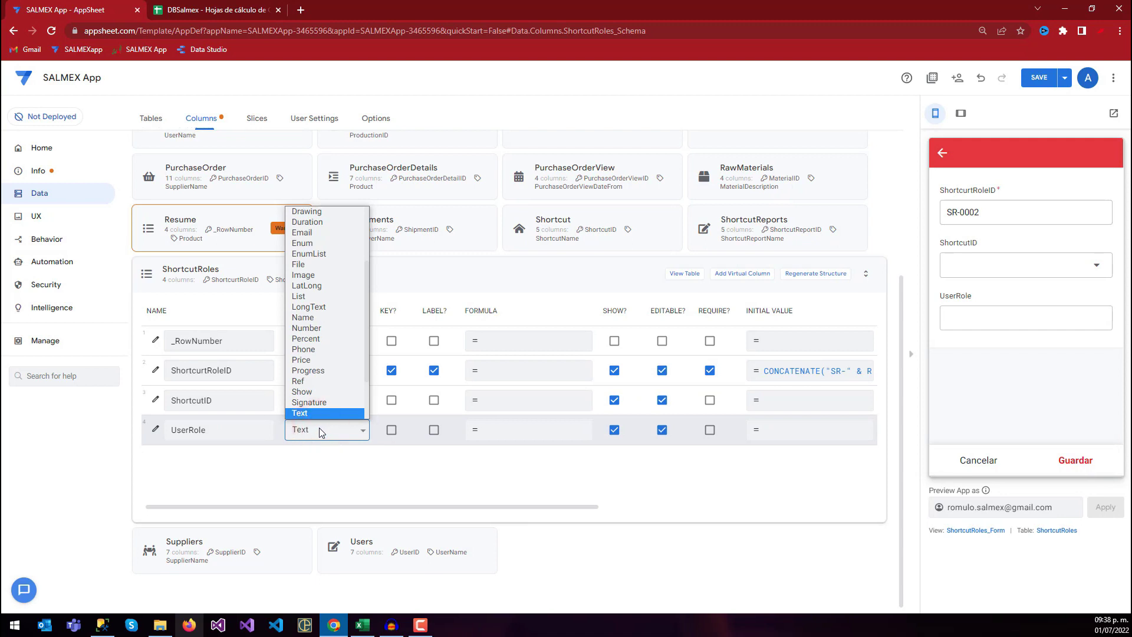
{"action": "left_click", "coordinate": [155, 429]}
{"action": "left_click", "coordinate": [277, 461]}
{"action": "left_click", "coordinate": [730, 122]}
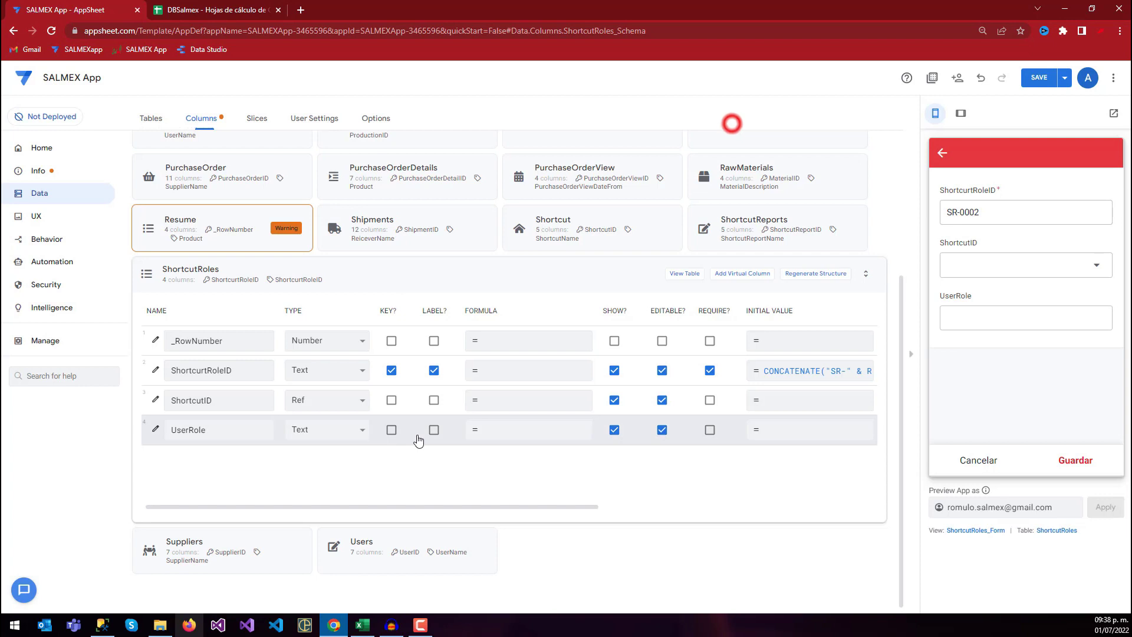
{"action": "left_click", "coordinate": [309, 430]}
{"action": "key", "text": "e"}
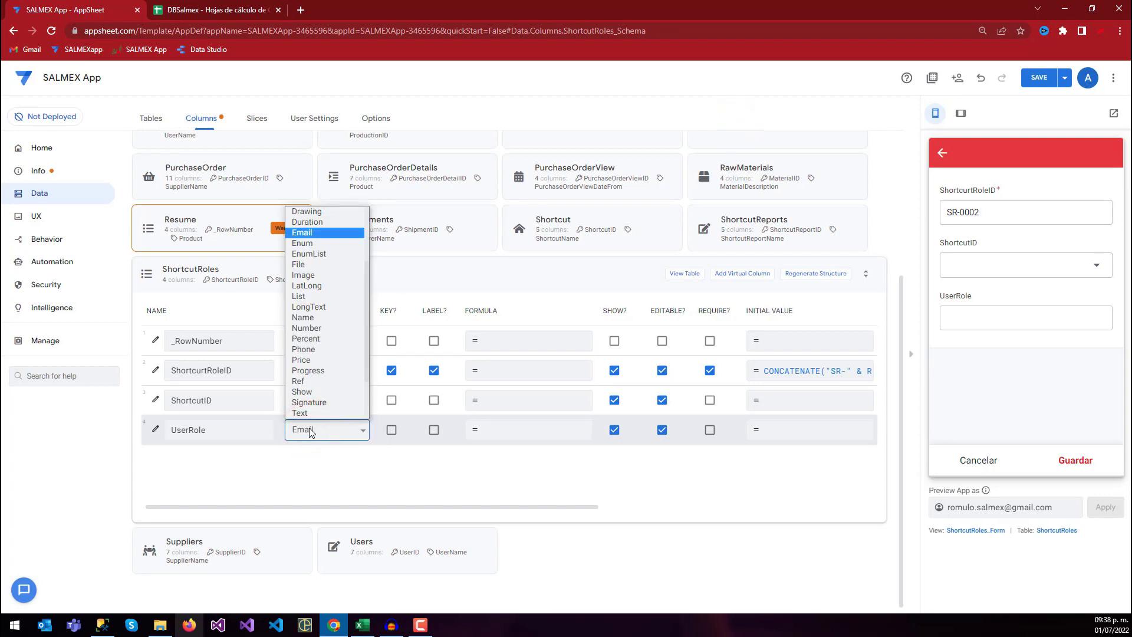
{"action": "left_click", "coordinate": [323, 241]}
{"action": "left_click", "coordinate": [156, 430]}
Give UserRole the allowed values ADMIN, SALES and PURCHASING, then save the app.
{"action": "left_click", "coordinate": [512, 325]}
{"action": "left_click", "coordinate": [533, 320]}
{"action": "type", "text": "ADMIN"}
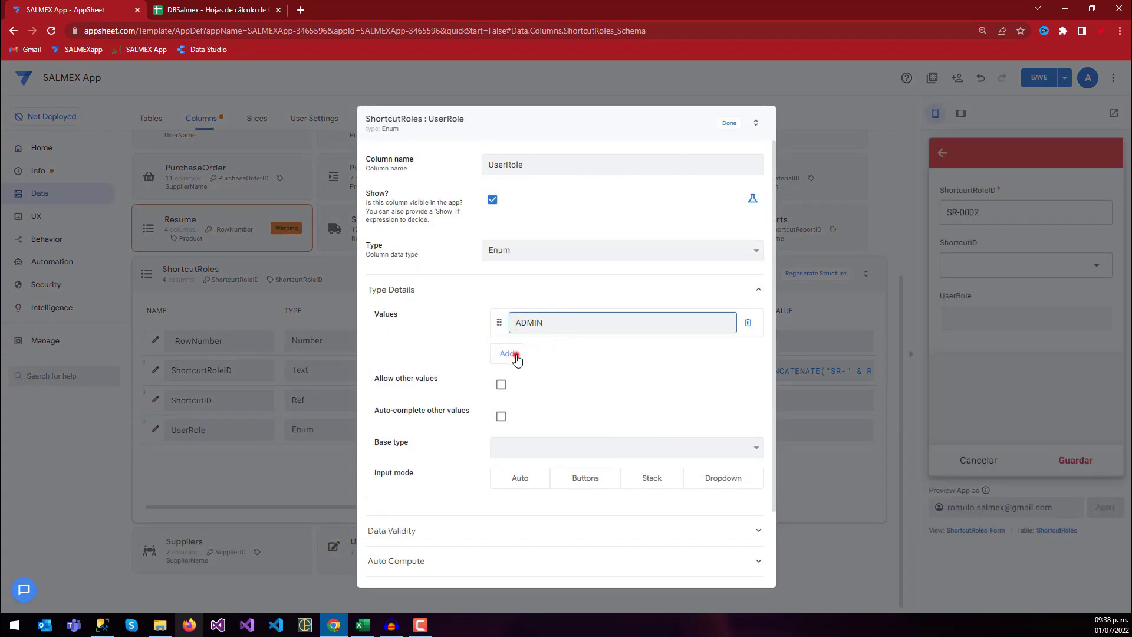
{"action": "left_click", "coordinate": [517, 357]}
{"action": "left_click", "coordinate": [541, 352]}
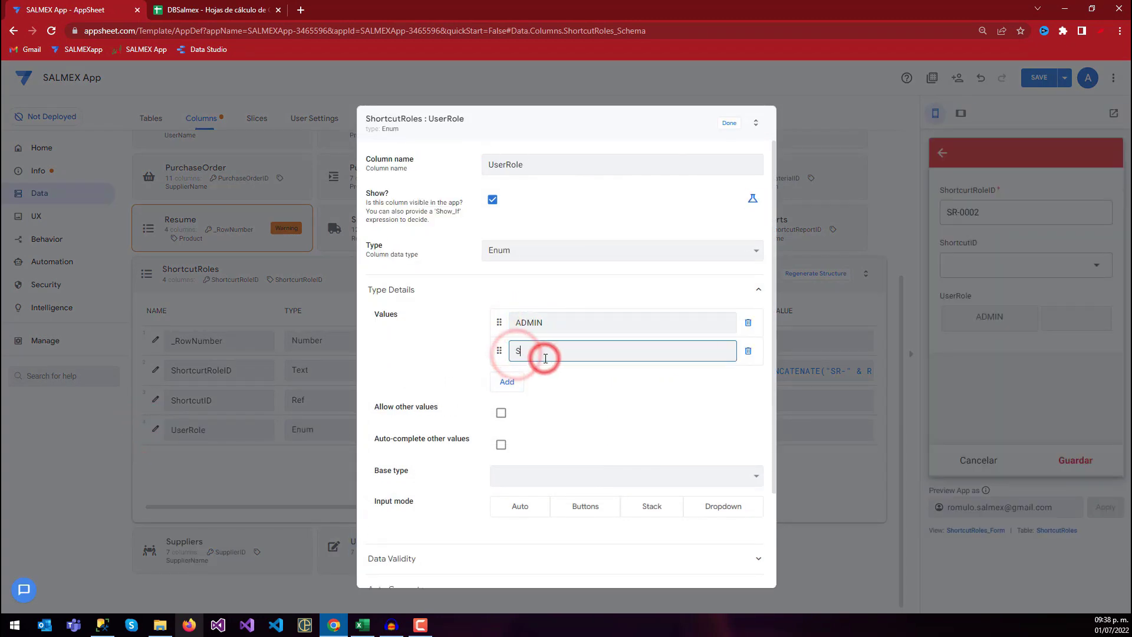
{"action": "type", "text": "SALES"}
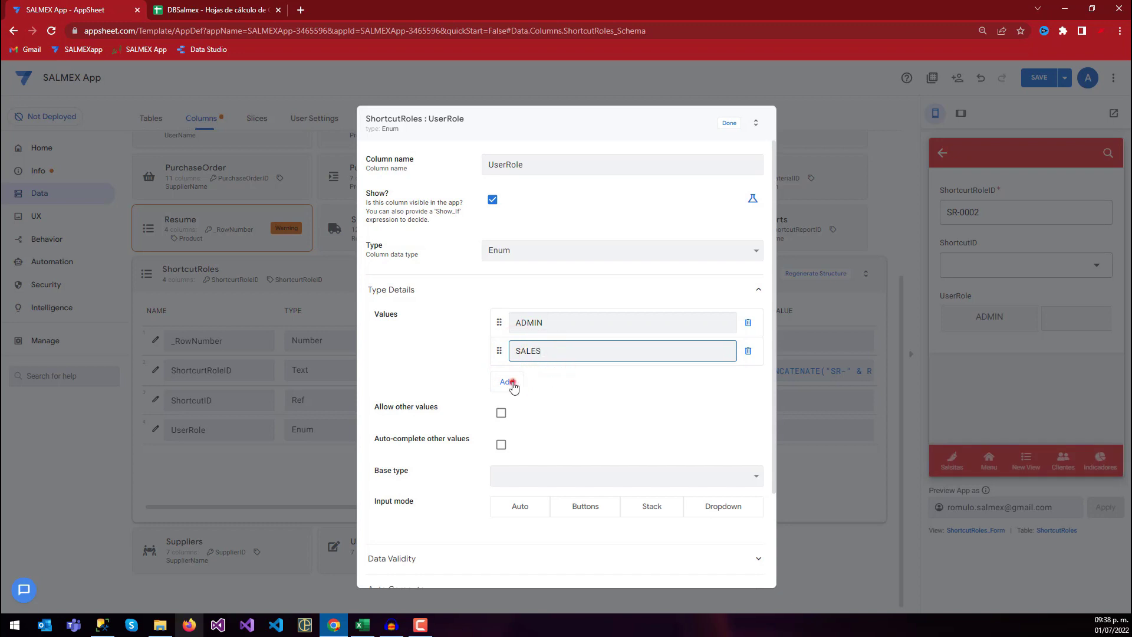
{"action": "left_click", "coordinate": [511, 383]}
{"action": "left_click", "coordinate": [540, 379]}
{"action": "type", "text": "OP"}
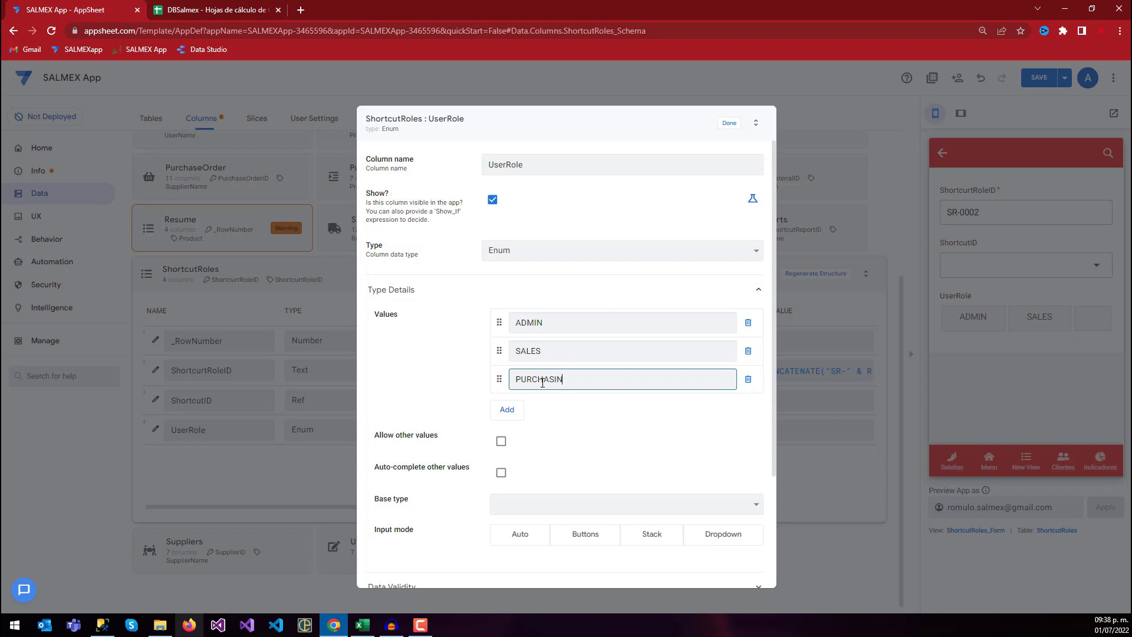
{"action": "left_click", "coordinate": [727, 124]}
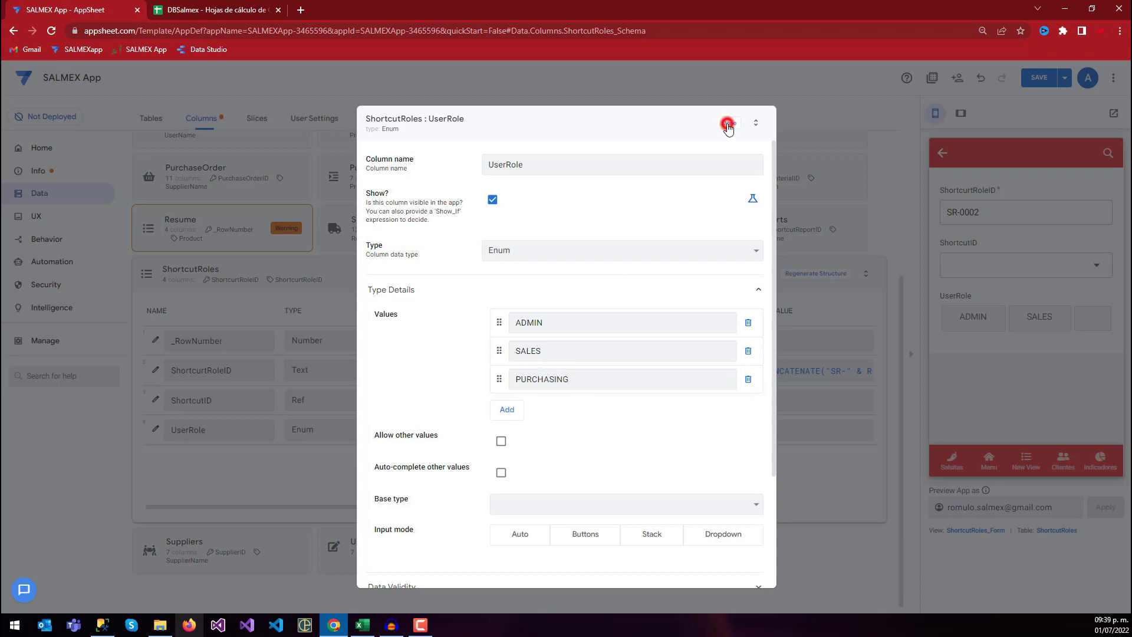
{"action": "left_click", "coordinate": [1035, 80]}
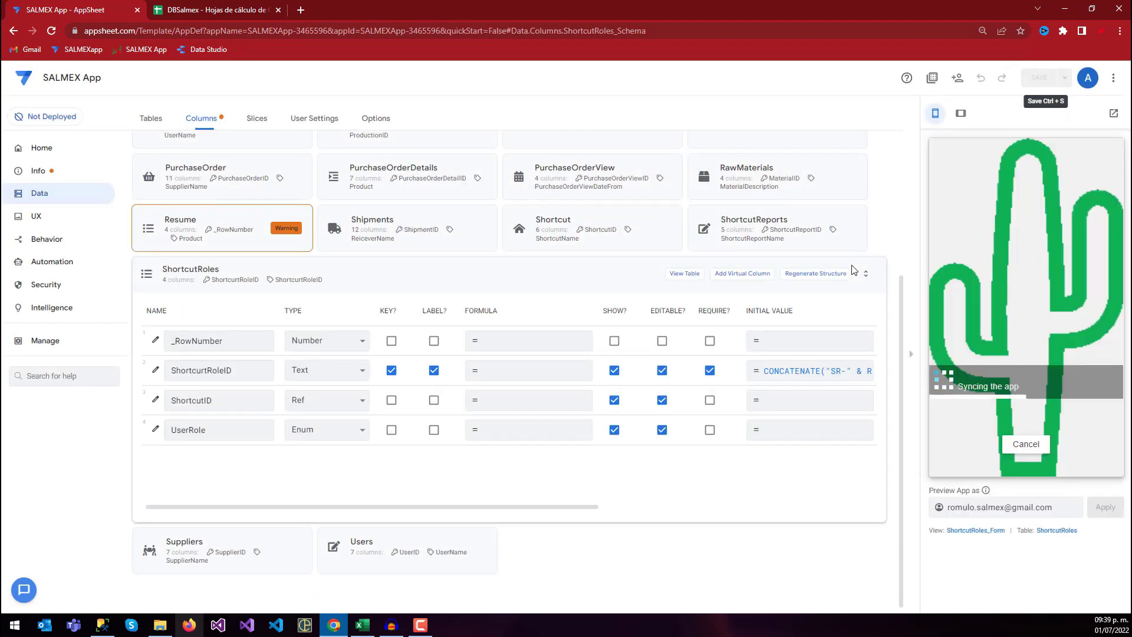
In the preview form, save a record with shortcut Compras and role PURCHASING, then switch to DBSalmex.
{"action": "triple_click", "coordinate": [992, 211]}
{"action": "left_click", "coordinate": [1002, 264]}
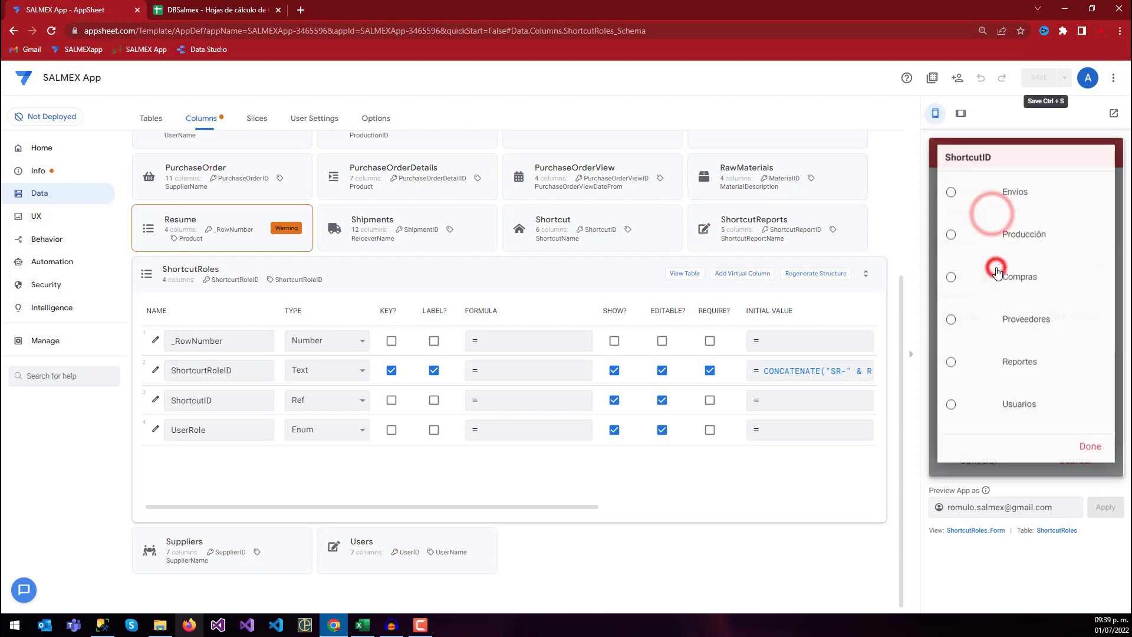
{"action": "left_click", "coordinate": [1006, 286]}
{"action": "left_click", "coordinate": [1072, 342]}
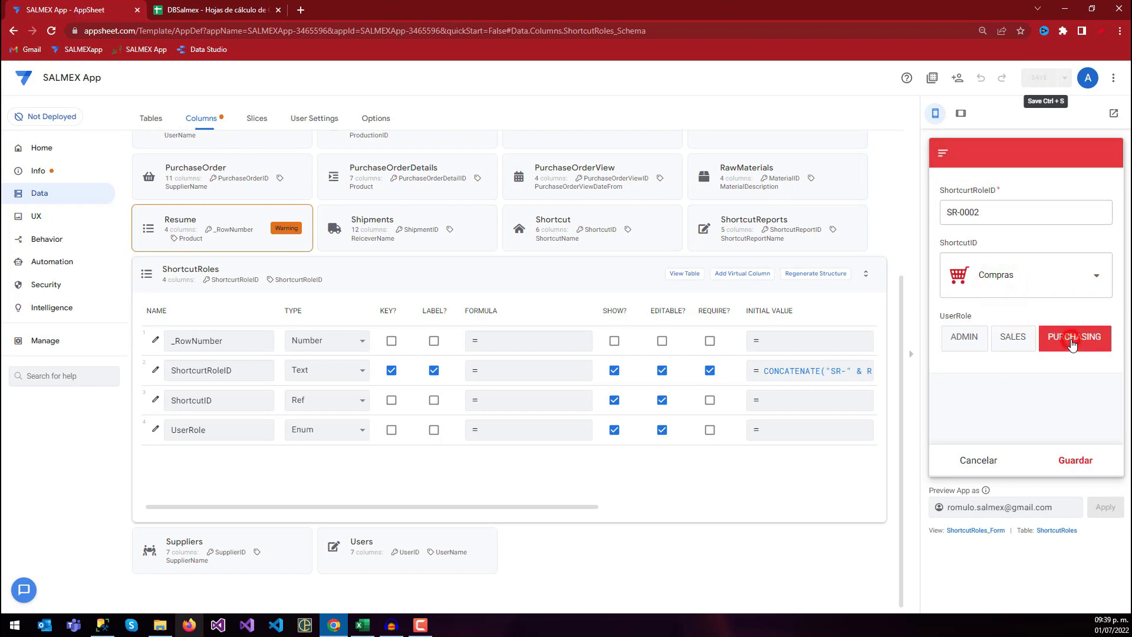
{"action": "left_click", "coordinate": [1078, 459]}
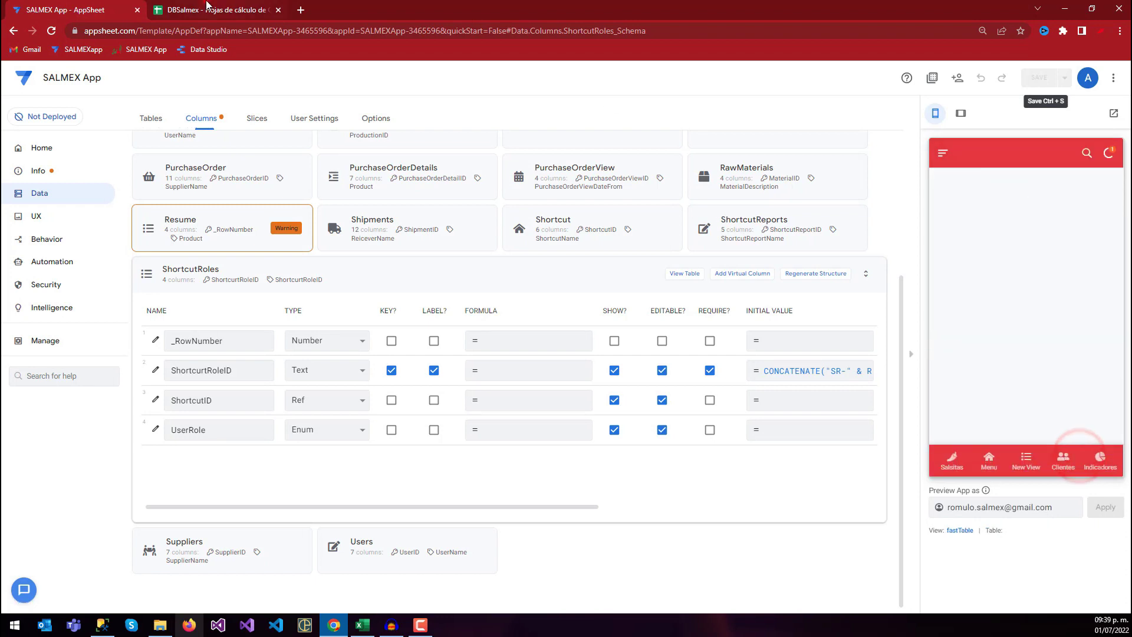
{"action": "left_click", "coordinate": [206, 7]}
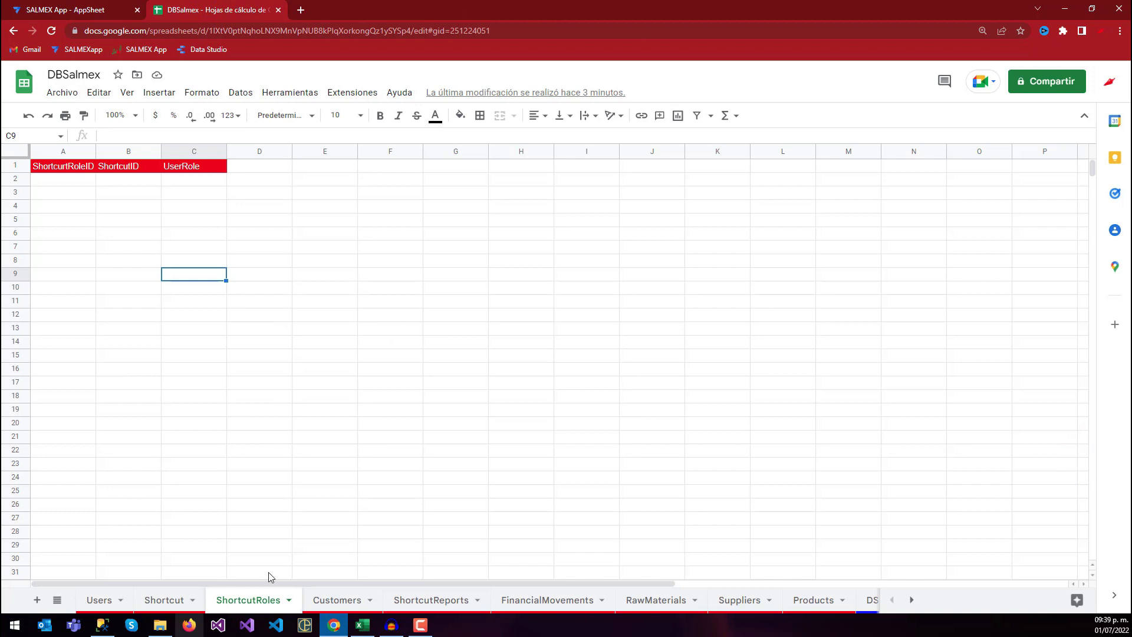
Inspect cells B2 and C2 showing shortcut 3 and PURCHASING, then go back to AppSheet.
{"action": "left_click", "coordinate": [113, 182]}
{"action": "left_click", "coordinate": [180, 182]}
{"action": "left_click", "coordinate": [149, 184]}
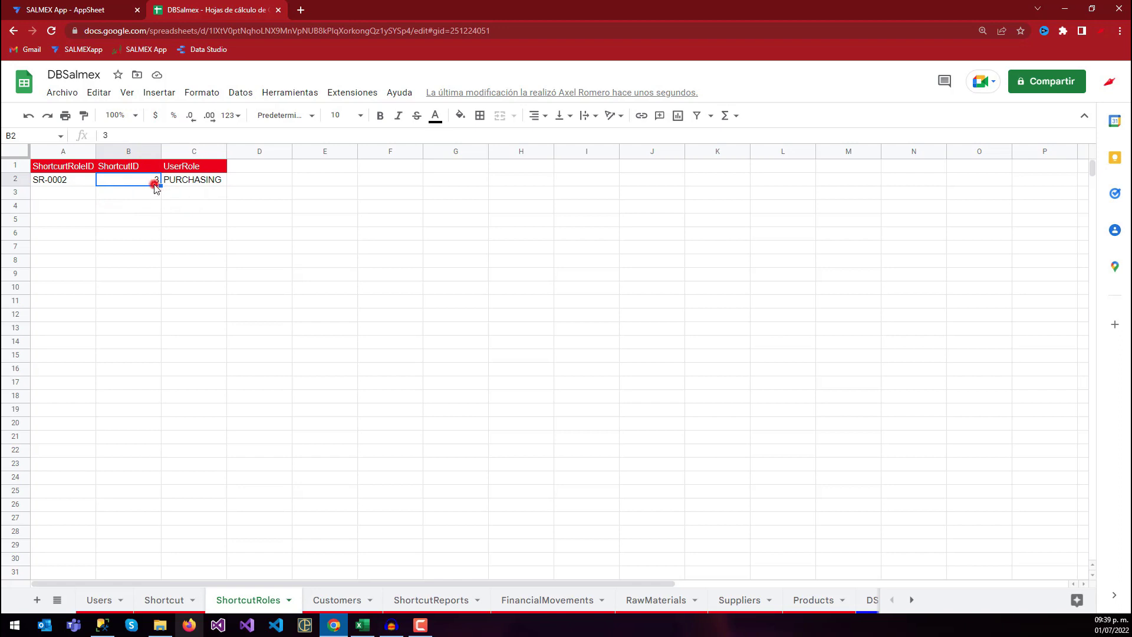
{"action": "key", "text": "ctrl+shift+Tab"}
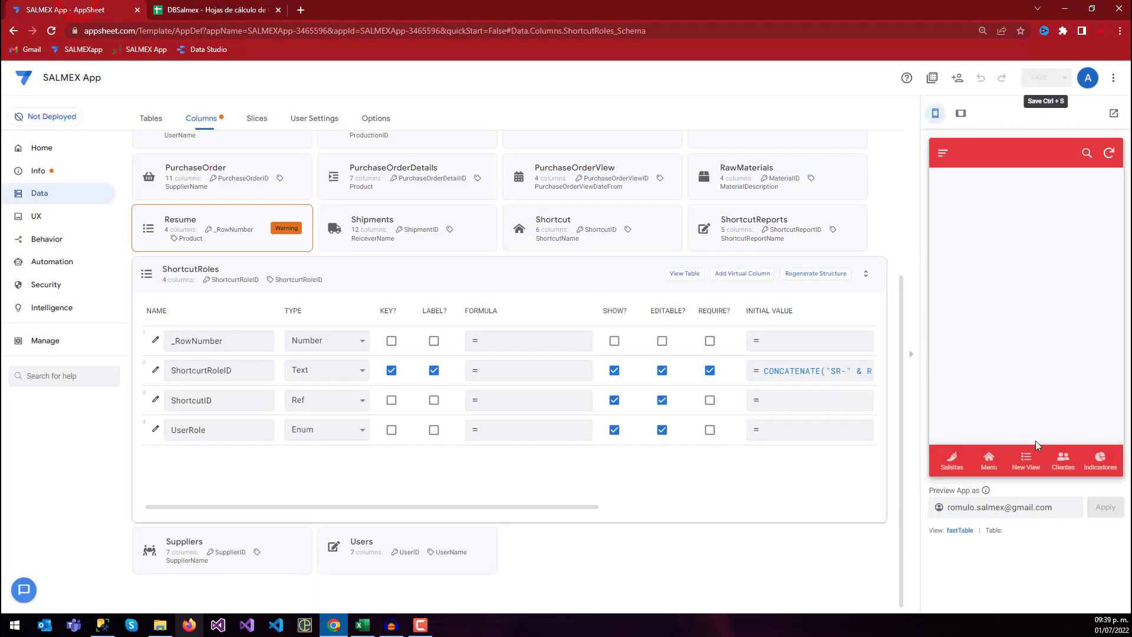
In UX > Views, change the New View name to 'Permisos por Rol'.
{"action": "left_click", "coordinate": [1031, 469]}
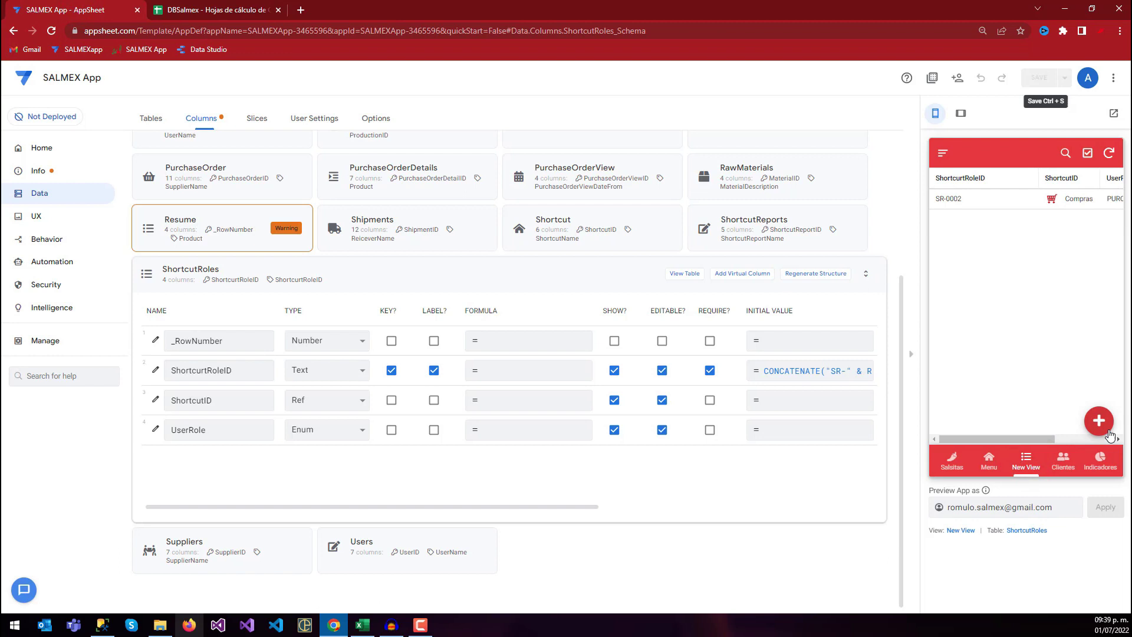
{"action": "left_click", "coordinate": [1109, 430]}
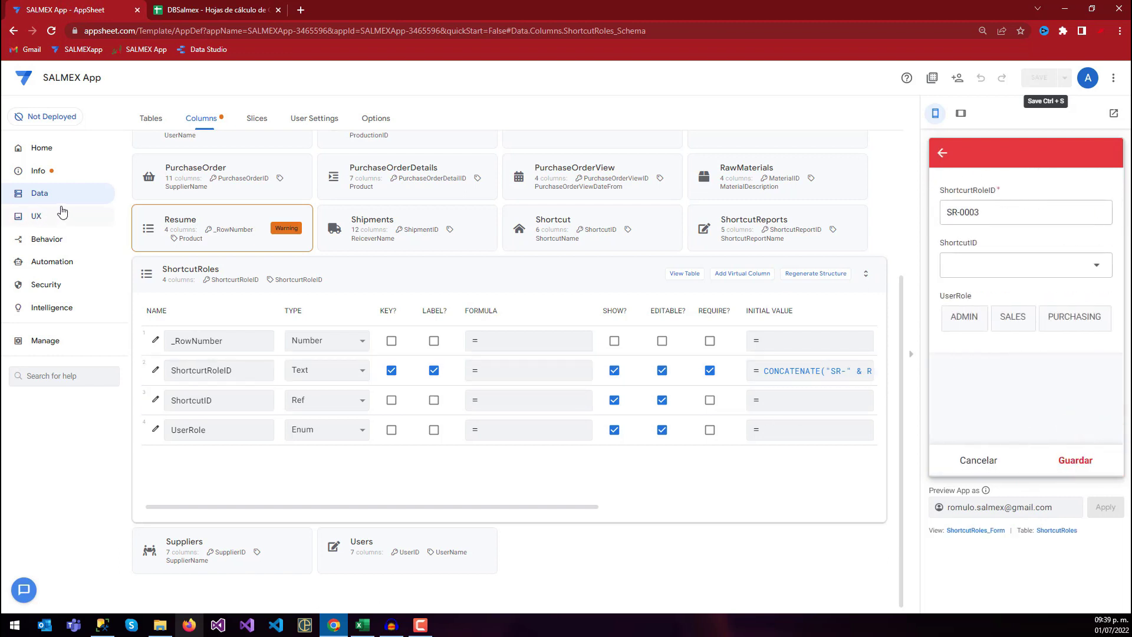
{"action": "left_click", "coordinate": [43, 216]}
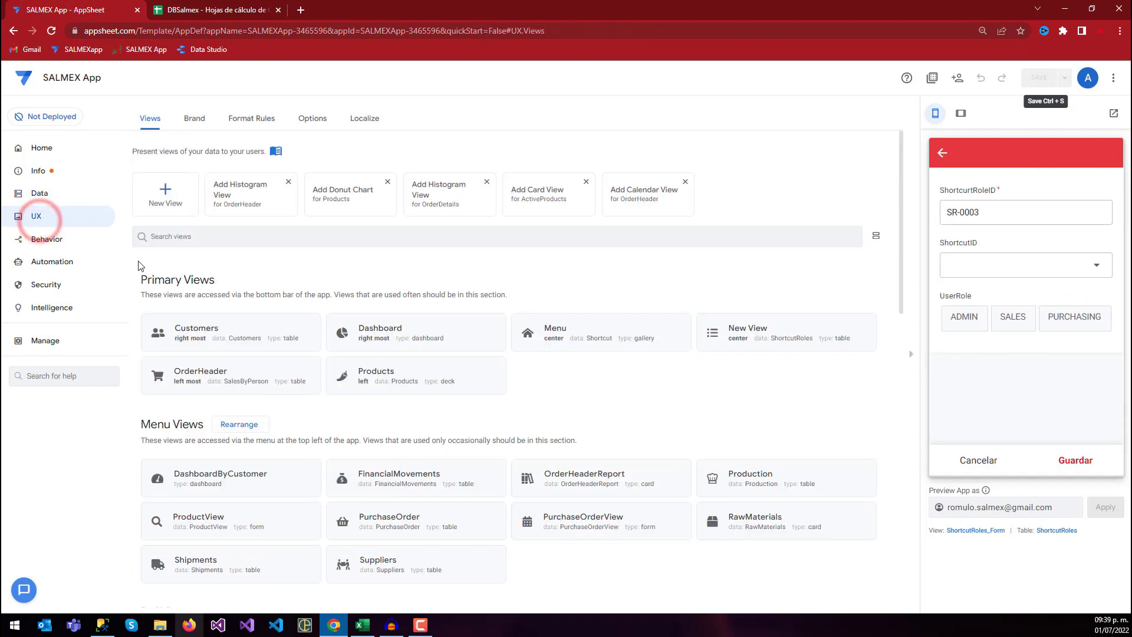
{"action": "scroll", "coordinate": [265, 413], "scroll_direction": "down", "scroll_amount": 1}
{"action": "left_click", "coordinate": [742, 275]}
{"action": "left_click", "coordinate": [318, 192]}
{"action": "triple_click", "coordinate": [319, 193]}
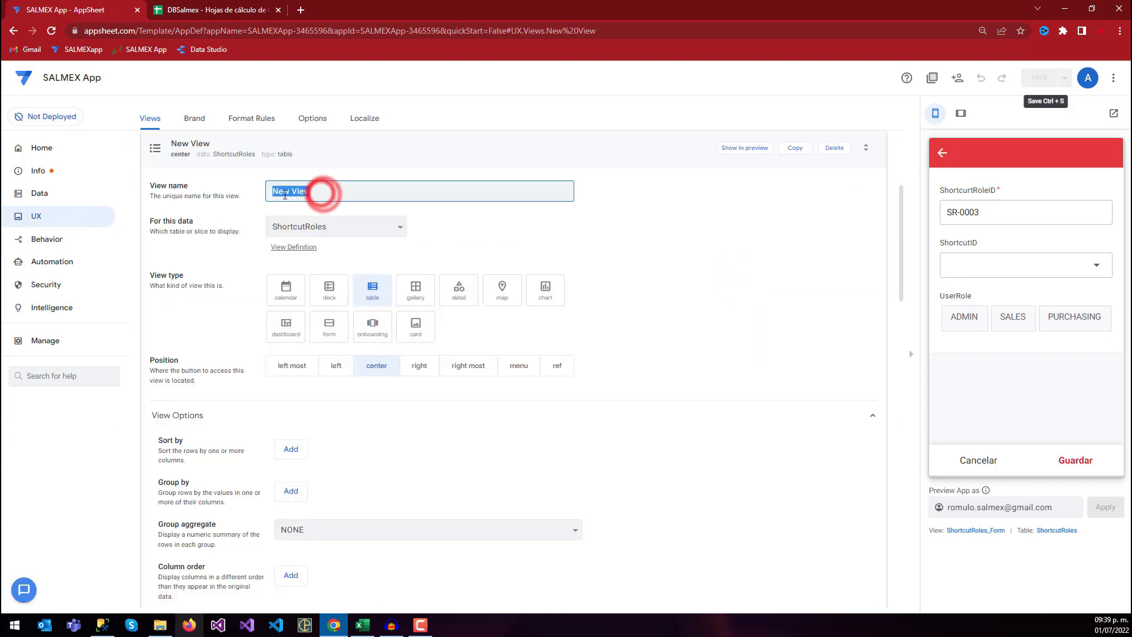
{"action": "type", "text": "Permisos por"}
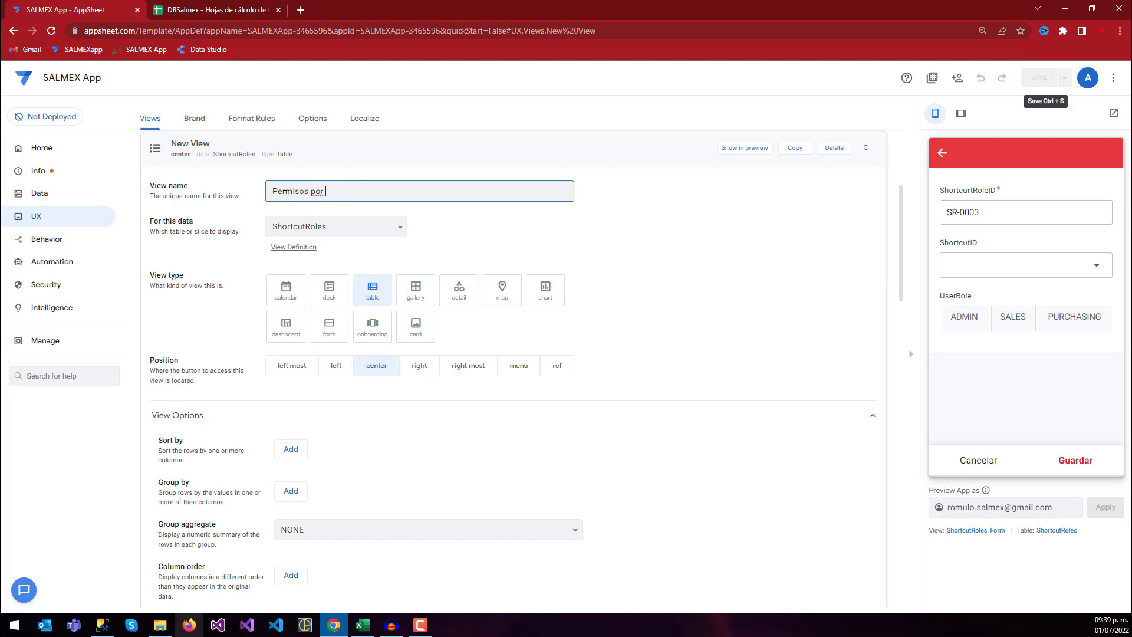
{"action": "scroll", "coordinate": [414, 345], "scroll_direction": "down", "scroll_amount": 2}
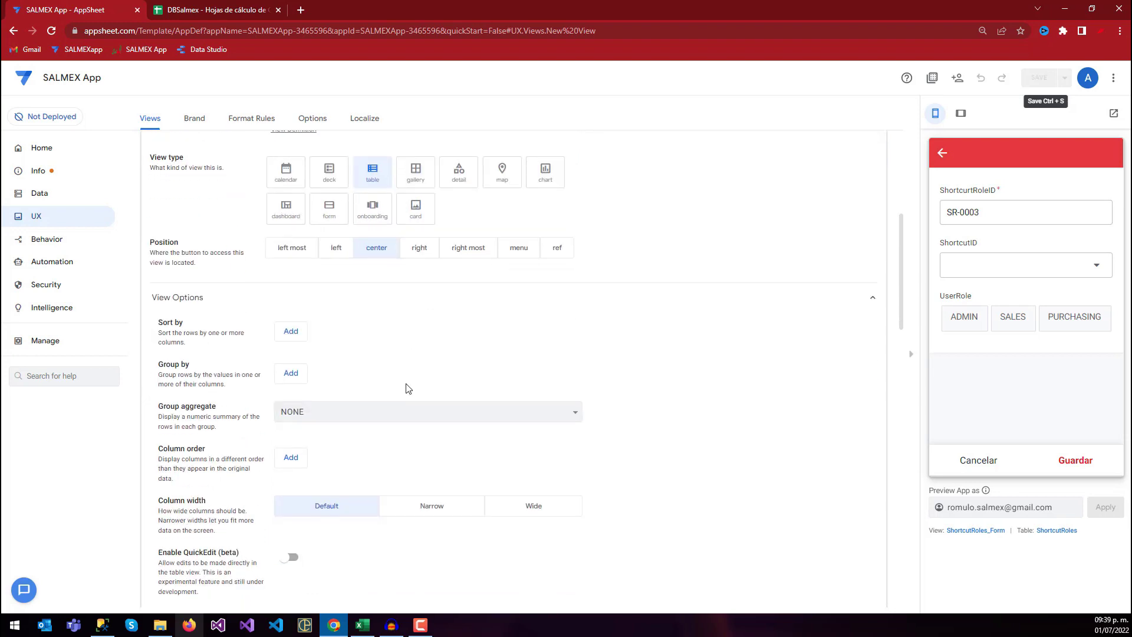
{"action": "scroll", "coordinate": [403, 386], "scroll_direction": "down", "scroll_amount": 4}
{"action": "left_click", "coordinate": [439, 275]}
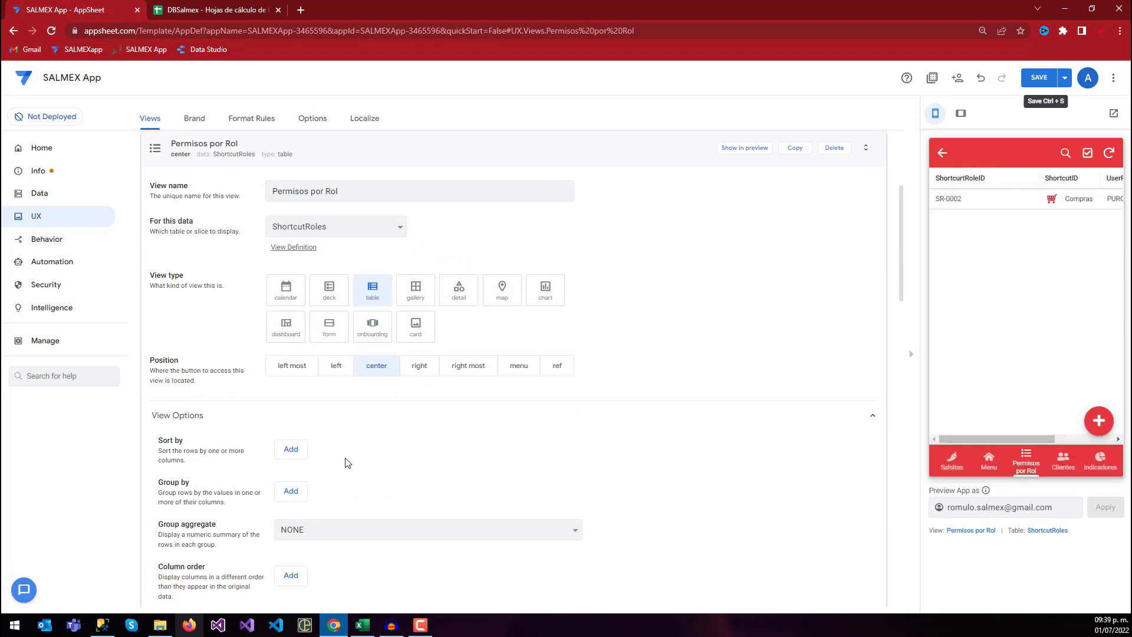
Under Display, choose the padlock icon for Permisos por Rol and save the app.
{"action": "scroll", "coordinate": [354, 448], "scroll_direction": "down", "scroll_amount": 2}
{"action": "scroll", "coordinate": [377, 395], "scroll_direction": "down", "scroll_amount": 1}
{"action": "scroll", "coordinate": [531, 391], "scroll_direction": "down", "scroll_amount": 1}
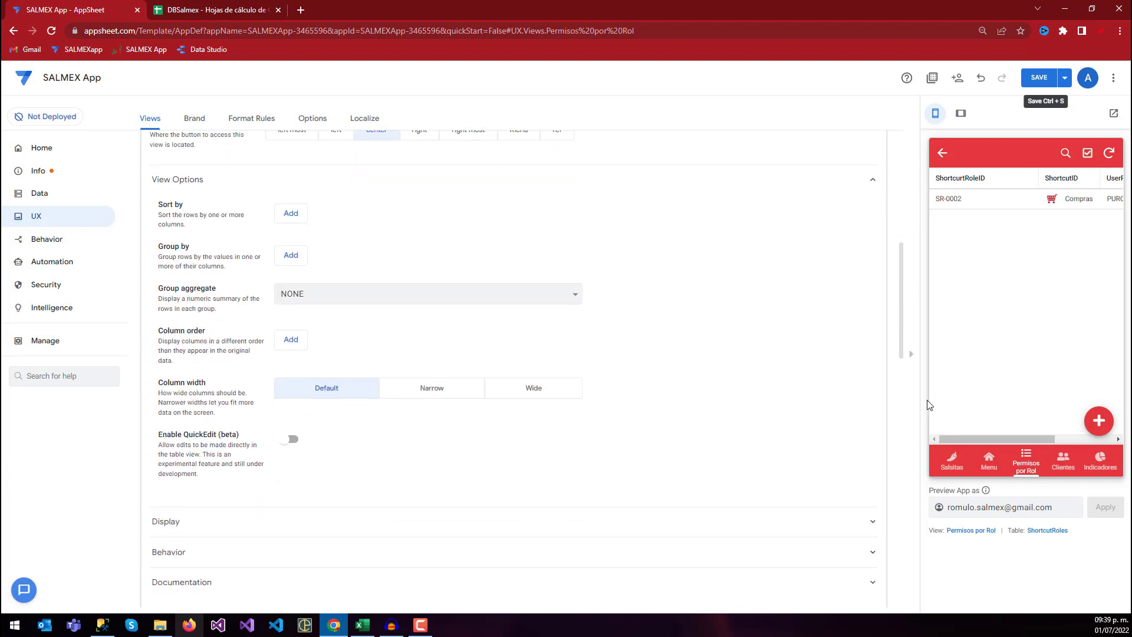
{"action": "scroll", "coordinate": [283, 469], "scroll_direction": "down", "scroll_amount": 1}
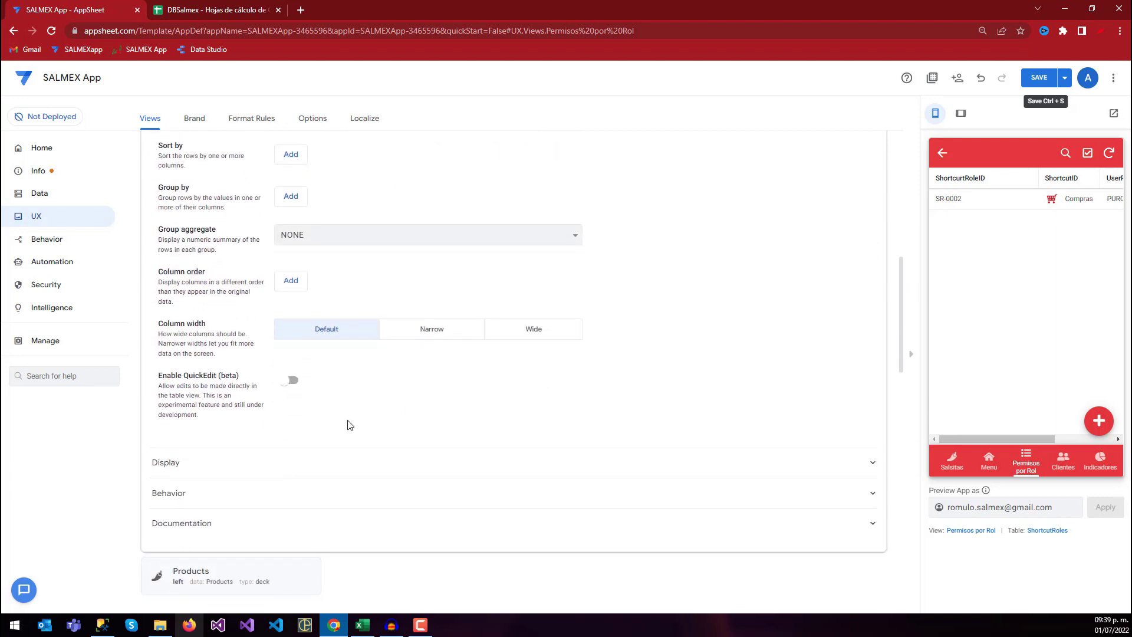
{"action": "scroll", "coordinate": [262, 413], "scroll_direction": "up", "scroll_amount": 2}
{"action": "scroll", "coordinate": [264, 383], "scroll_direction": "up", "scroll_amount": 1}
{"action": "scroll", "coordinate": [266, 475], "scroll_direction": "down", "scroll_amount": 1}
{"action": "scroll", "coordinate": [266, 474], "scroll_direction": "down", "scroll_amount": 2}
{"action": "left_click", "coordinate": [210, 463]}
{"action": "left_click", "coordinate": [352, 496]}
{"action": "type", "text": "lock"}
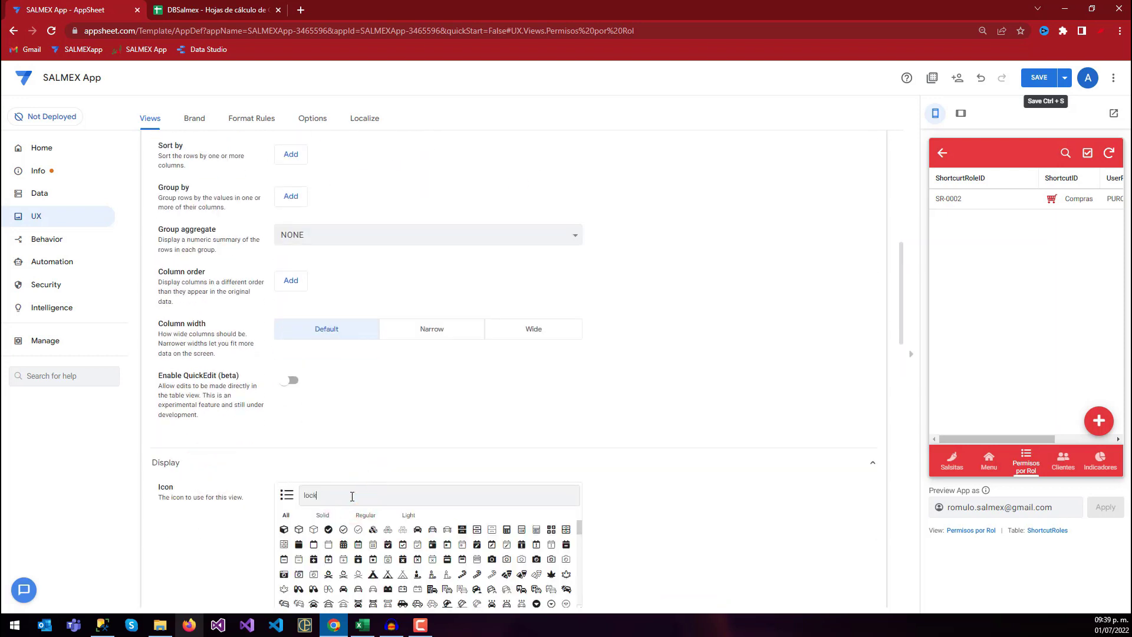
{"action": "left_click", "coordinate": [388, 588]}
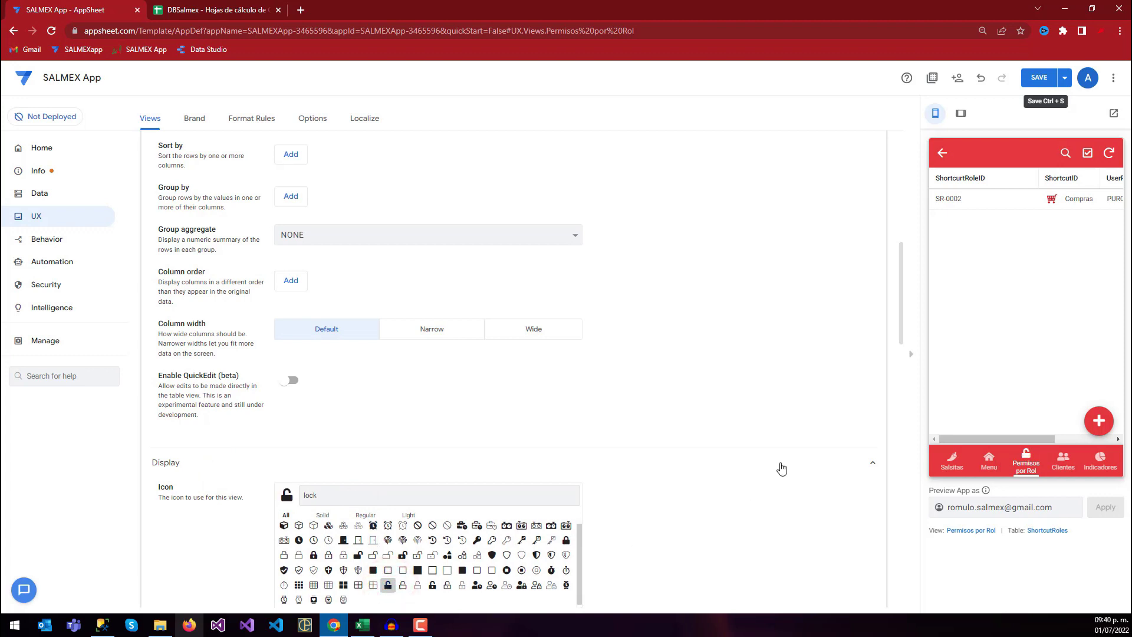
{"action": "left_click", "coordinate": [1039, 76]}
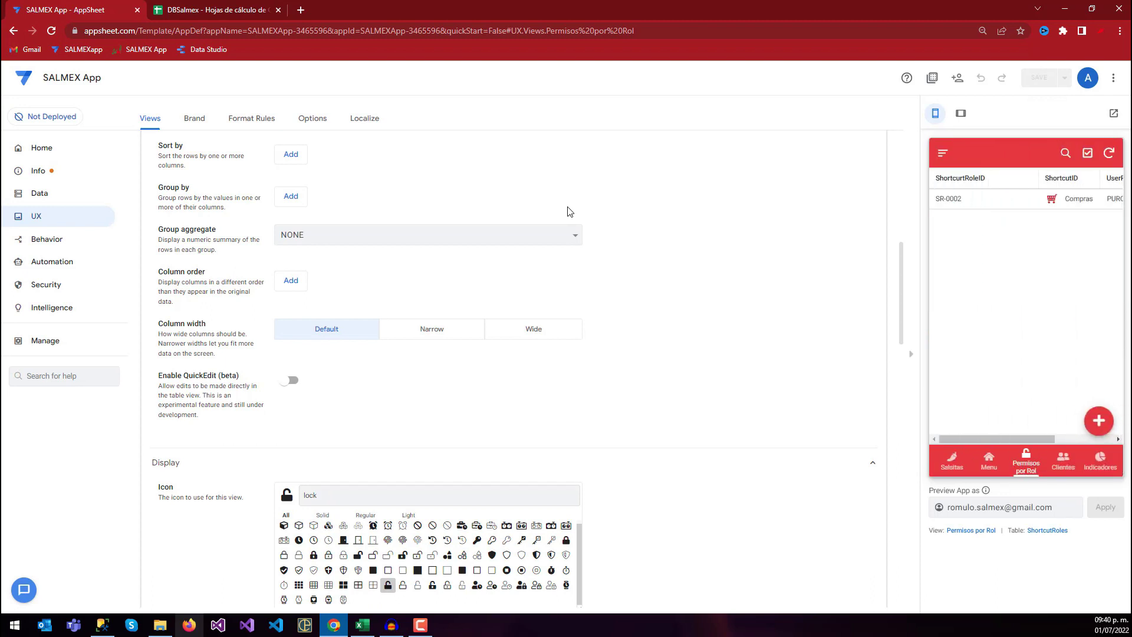
Set column width to Narrow and add record SR-0003 linking Proveedores to PURCHASING.
{"action": "left_click", "coordinate": [431, 329]}
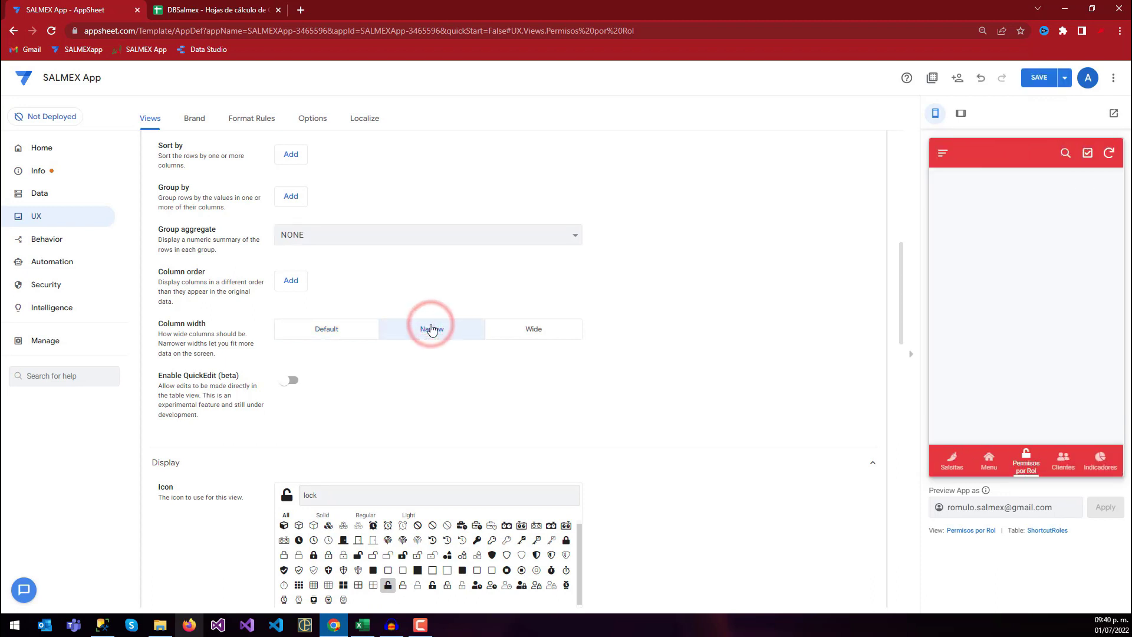
{"action": "left_click", "coordinate": [988, 452]}
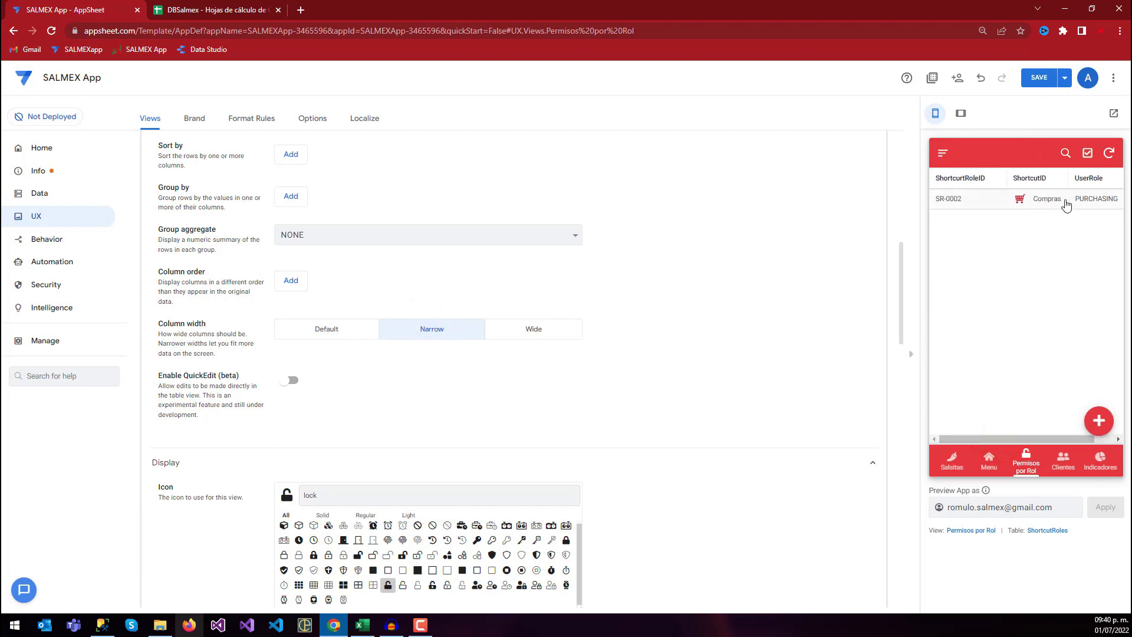
{"action": "left_click", "coordinate": [1099, 420]}
{"action": "left_click", "coordinate": [991, 263]}
{"action": "left_click", "coordinate": [985, 321]}
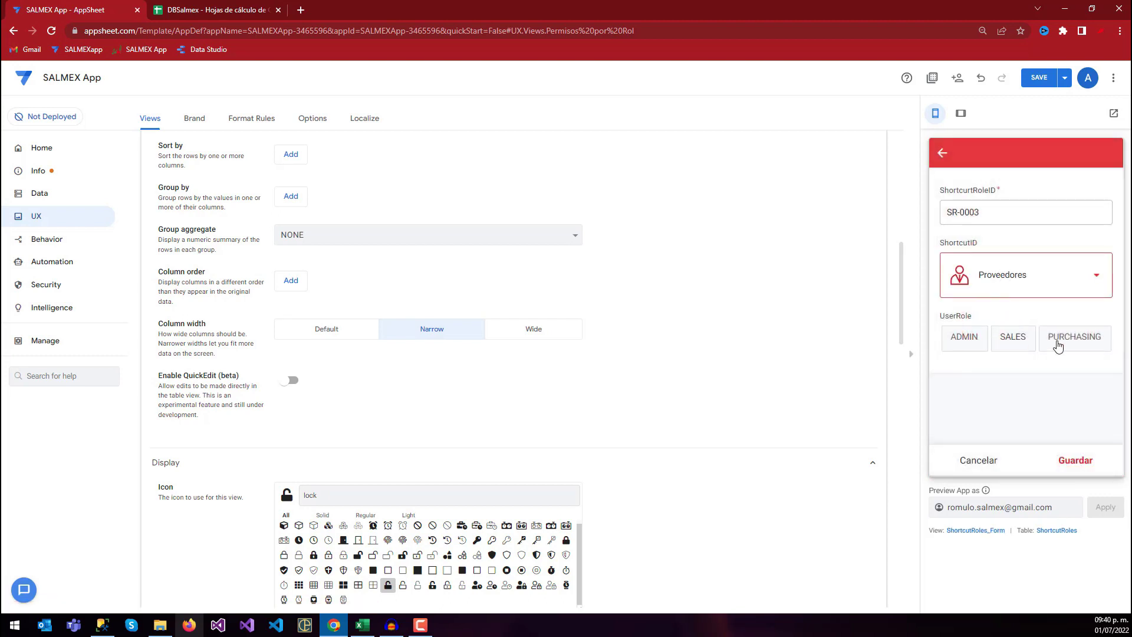
{"action": "left_click", "coordinate": [1058, 344]}
{"action": "left_click", "coordinate": [1082, 464]}
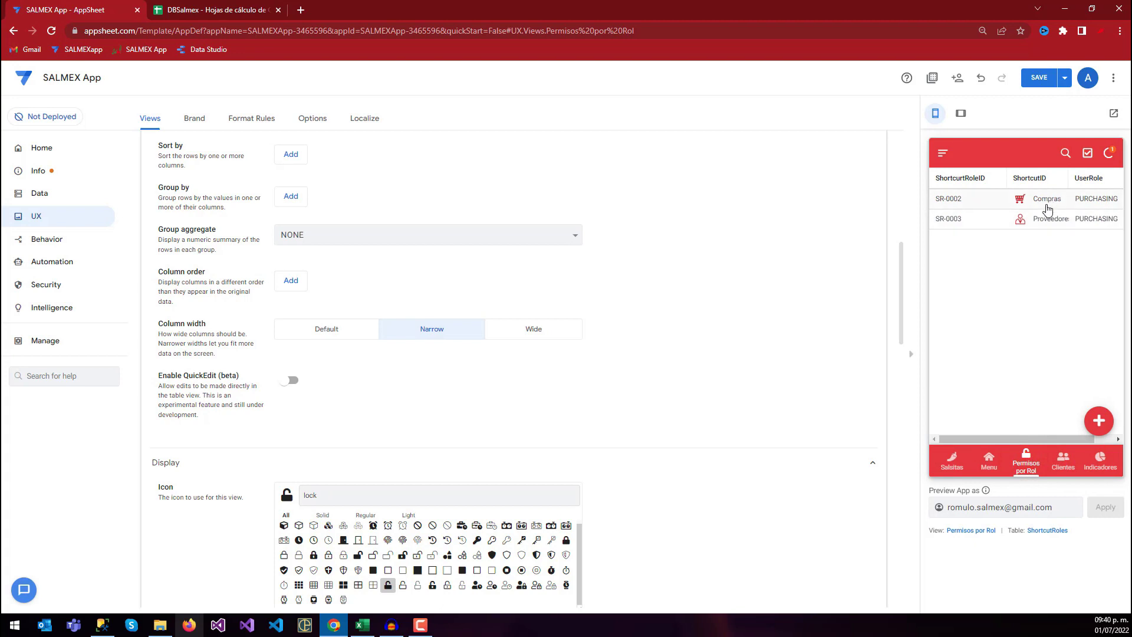
Show the Menu gallery in the preview, save the app, and switch to the DBSalmex spreadsheet.
{"action": "left_click", "coordinate": [990, 461]}
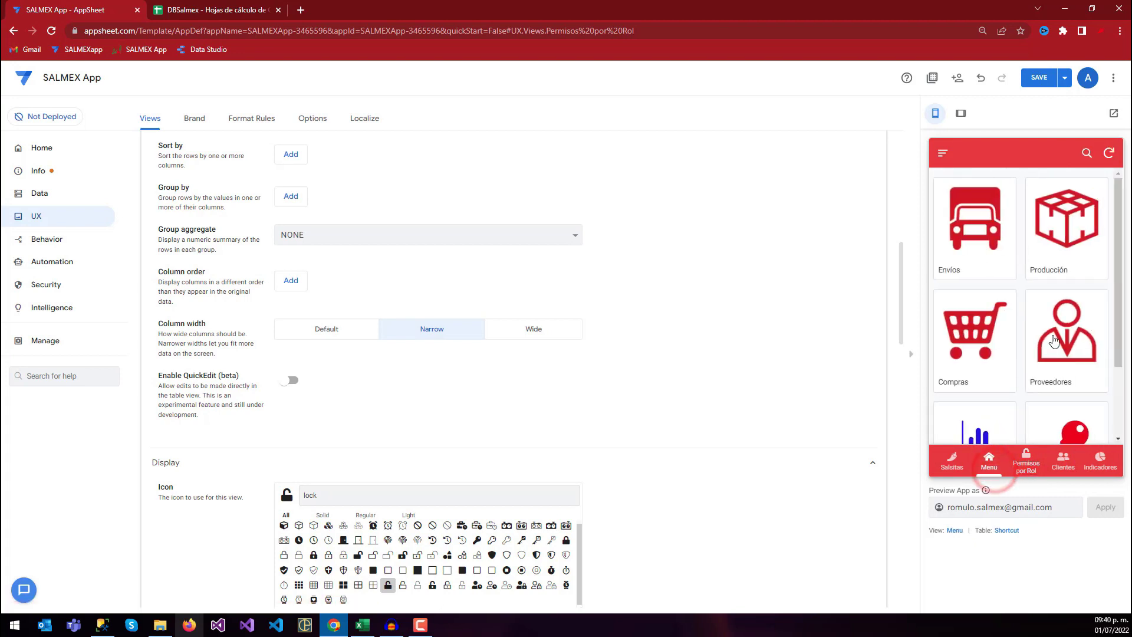
{"action": "left_click", "coordinate": [1039, 77]}
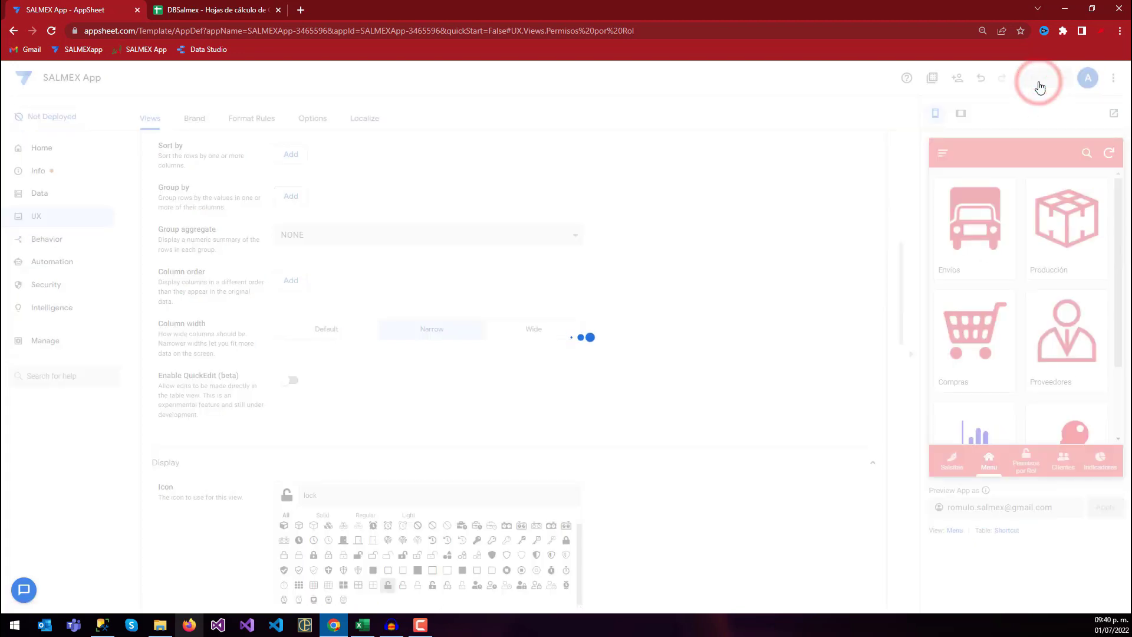
{"action": "left_click", "coordinate": [162, 6]}
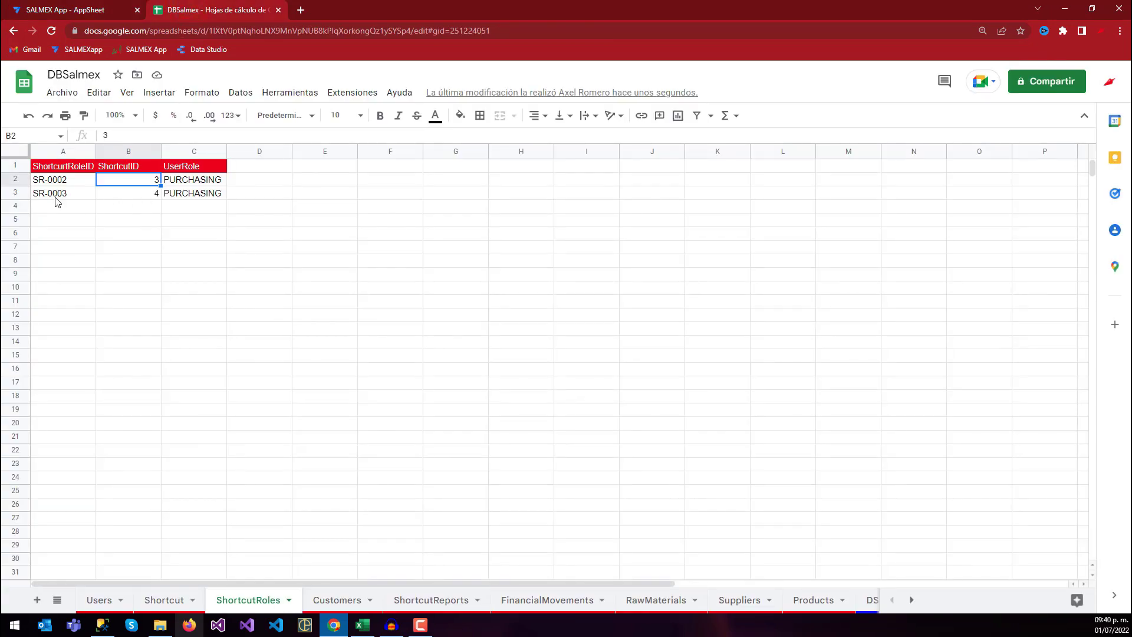
Check B3 holds shortcut 4, select the Compras and Proveedores rows in Shortcut, then return.
{"action": "left_click", "coordinate": [128, 192]}
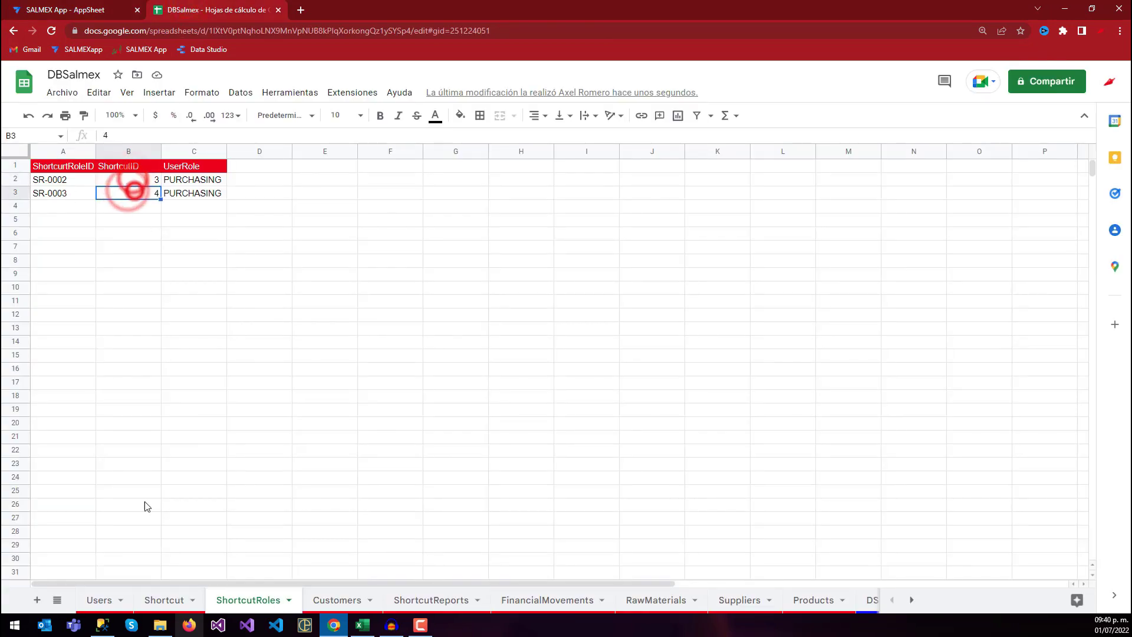
{"action": "left_click", "coordinate": [165, 599]}
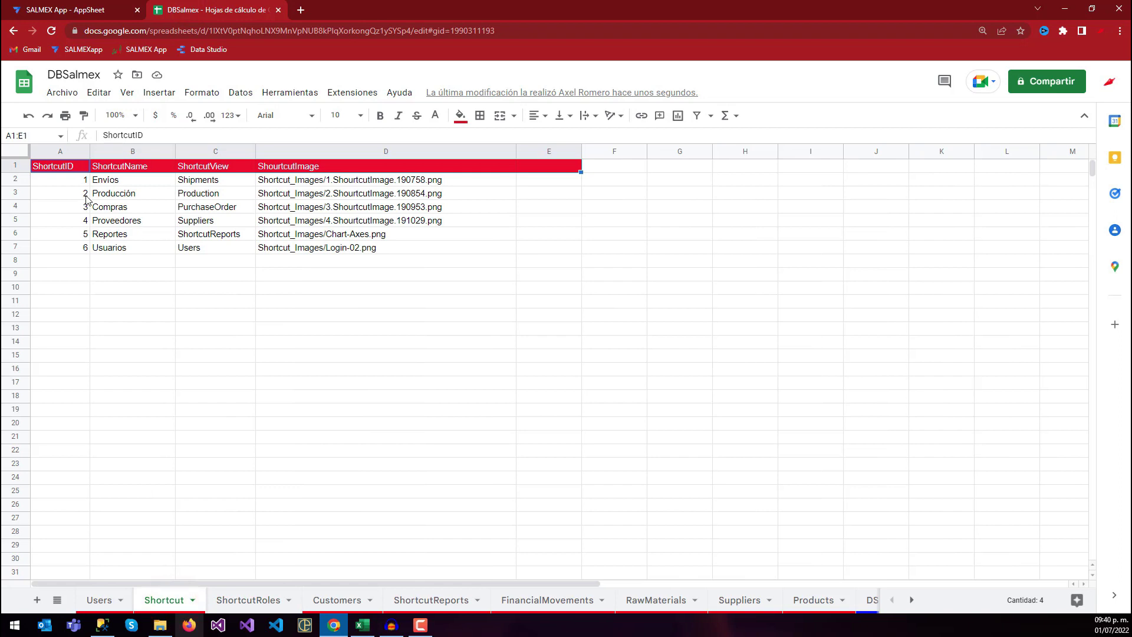
{"action": "left_click_drag", "start_coordinate": [72, 205], "coordinate": [354, 224]}
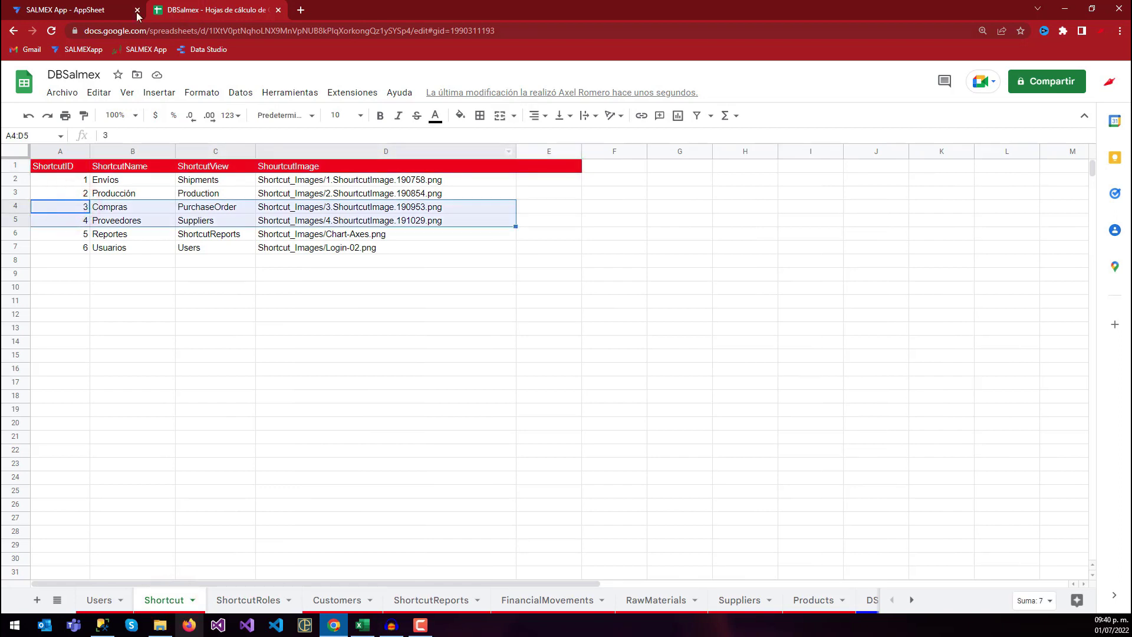
{"action": "left_click", "coordinate": [88, 10]}
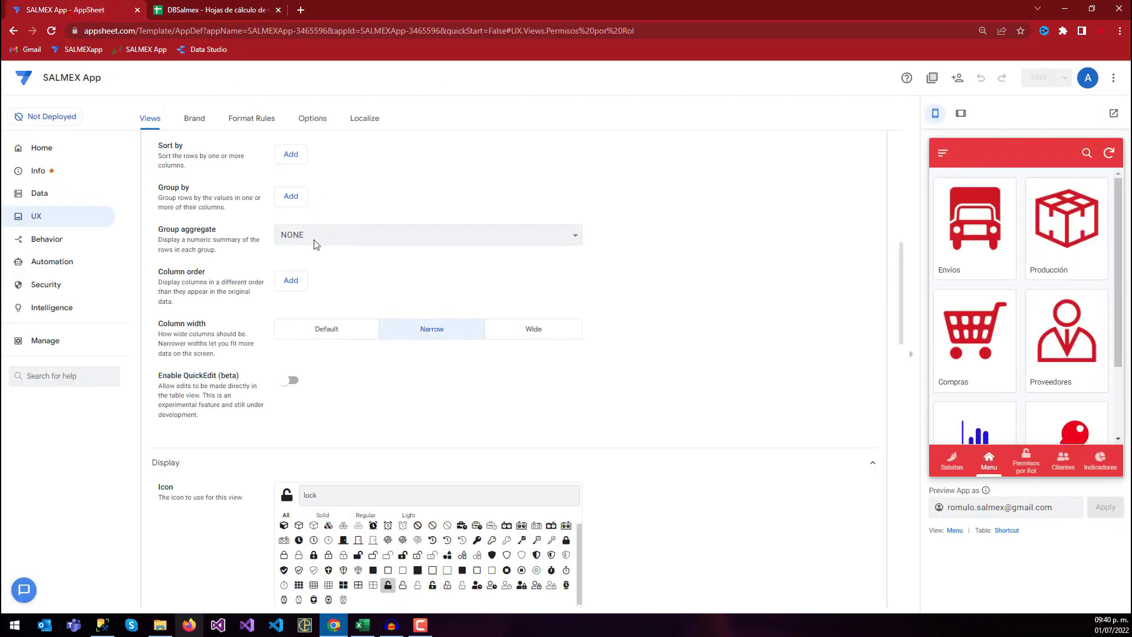
Collapse the Permisos por Rol view card and go to Data > Slices.
{"action": "scroll", "coordinate": [313, 245], "scroll_direction": "up", "scroll_amount": 2}
{"action": "scroll", "coordinate": [313, 246], "scroll_direction": "up", "scroll_amount": 3}
{"action": "scroll", "coordinate": [313, 241], "scroll_direction": "up", "scroll_amount": 4}
{"action": "left_click", "coordinate": [237, 370]}
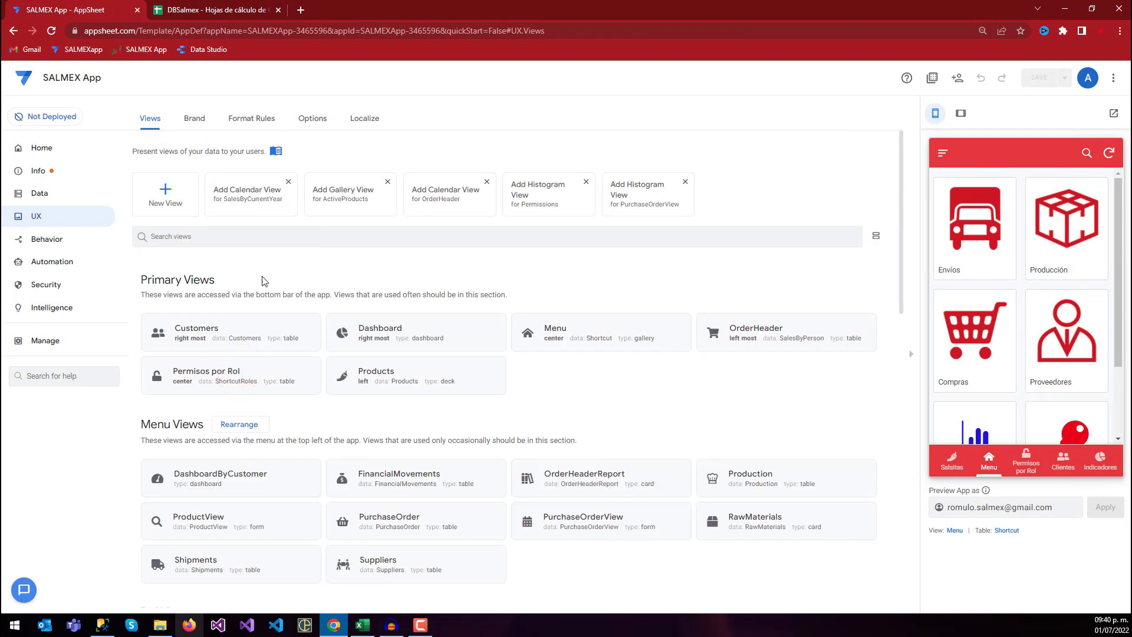
{"action": "left_click", "coordinate": [41, 193]}
{"action": "left_click", "coordinate": [255, 121]}
Create a new slice named SLICEShortcutByRole with ShortcutRoles as its source table.
{"action": "left_click", "coordinate": [292, 183]}
{"action": "left_click", "coordinate": [292, 183]}
{"action": "left_click", "coordinate": [291, 184]}
{"action": "left_click", "coordinate": [162, 197]}
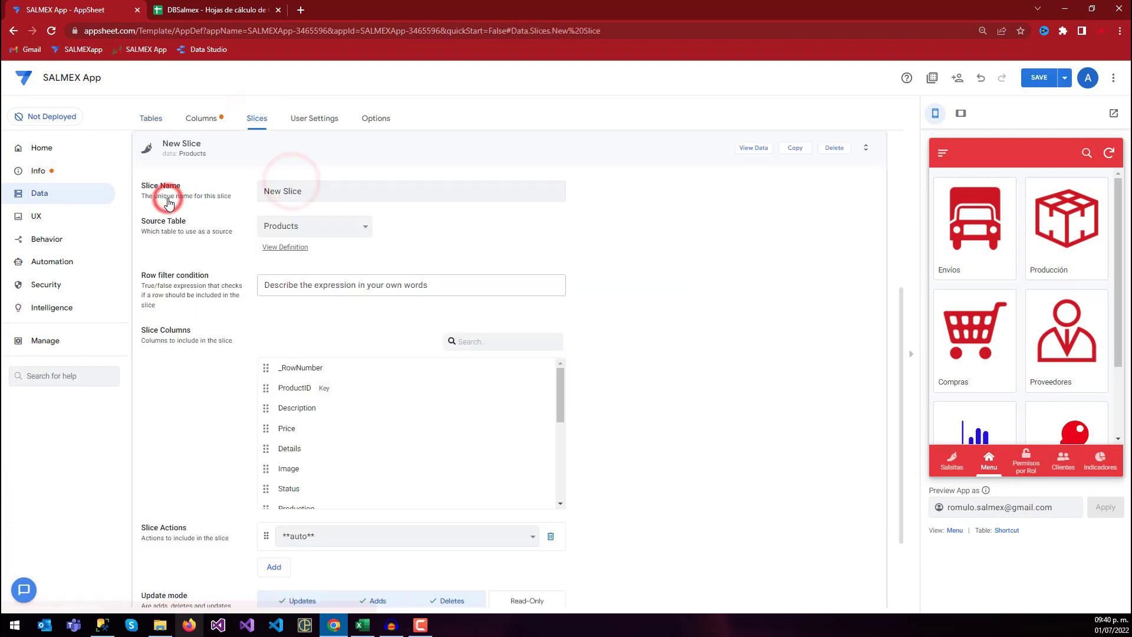
{"action": "triple_click", "coordinate": [330, 191]}
{"action": "type", "text": "SLICEShortcutByRole"}
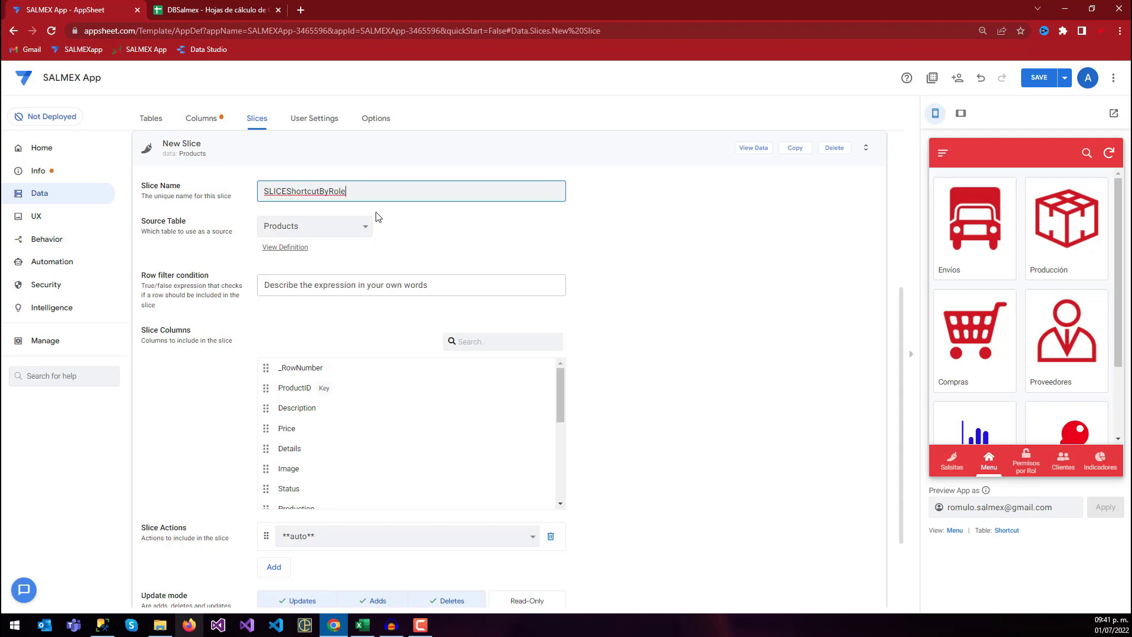
{"action": "left_click", "coordinate": [359, 227]}
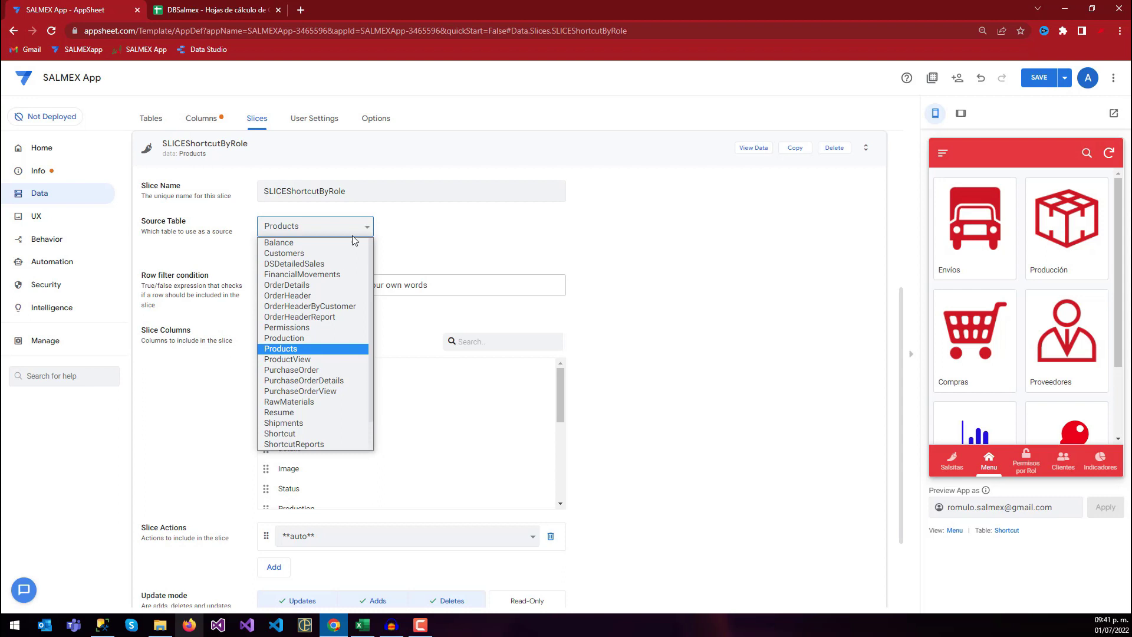
{"action": "scroll", "coordinate": [301, 445], "scroll_direction": "down", "scroll_amount": 2}
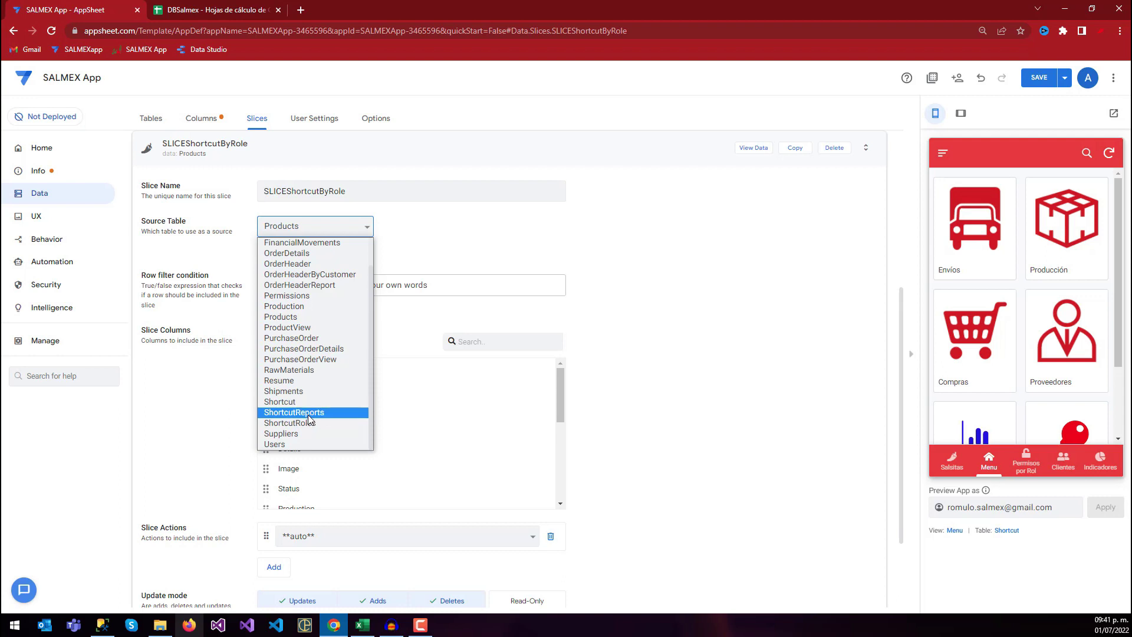
{"action": "left_click", "coordinate": [305, 423]}
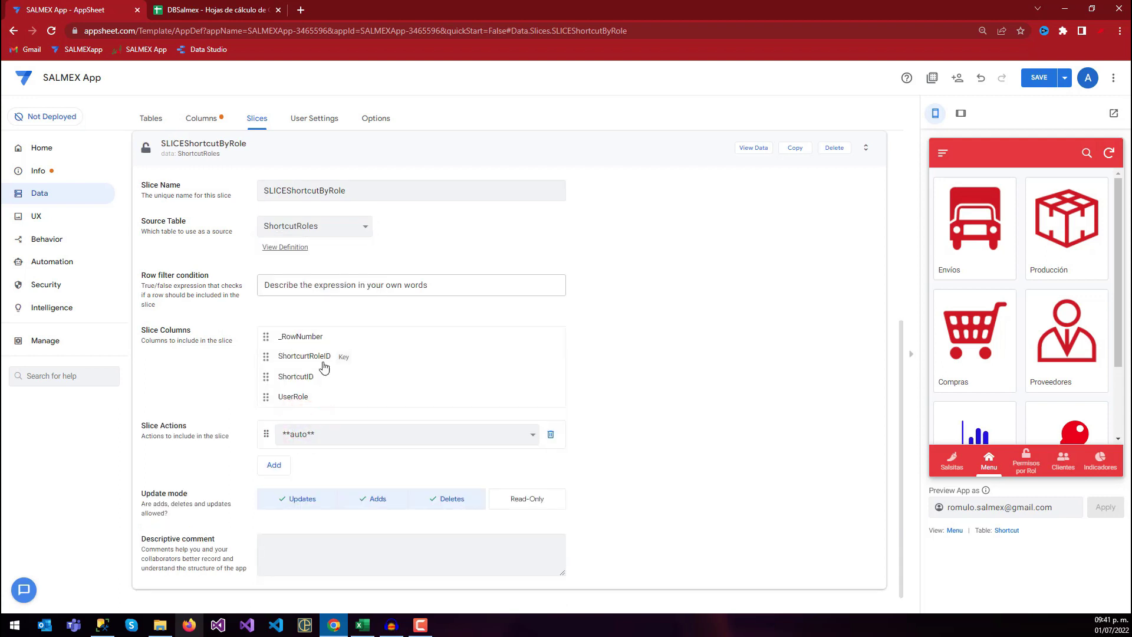
Paste the IN(SELECT(...), LOOKUP(USEREMAIL()...)) role-based expression into the slice's row filter condition.
{"action": "left_click", "coordinate": [324, 285]}
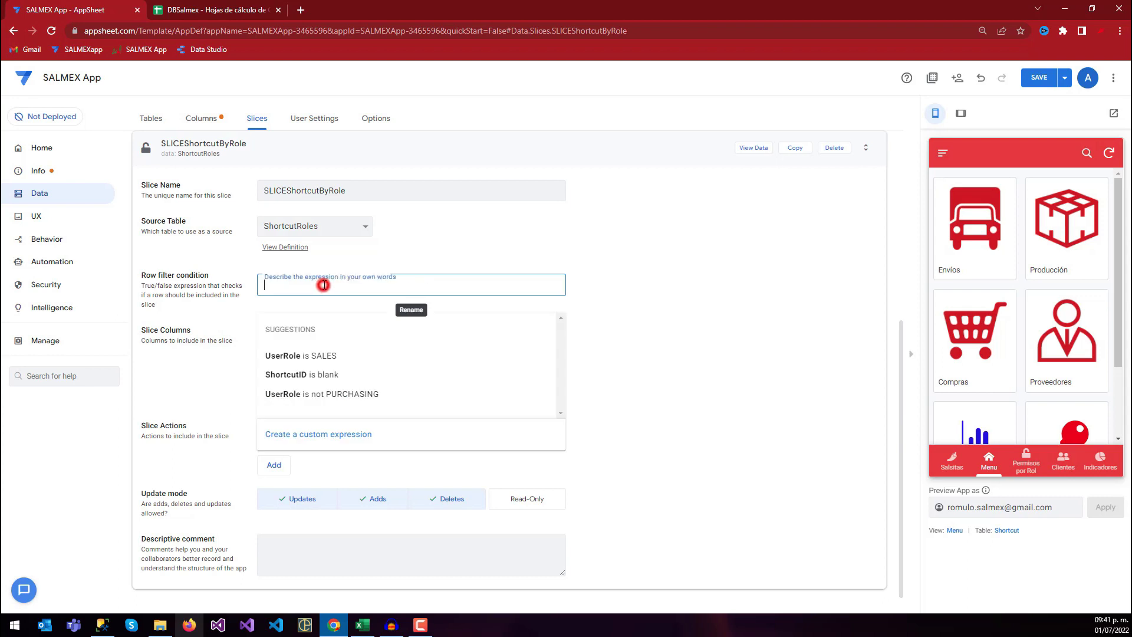
{"action": "left_click", "coordinate": [310, 431]}
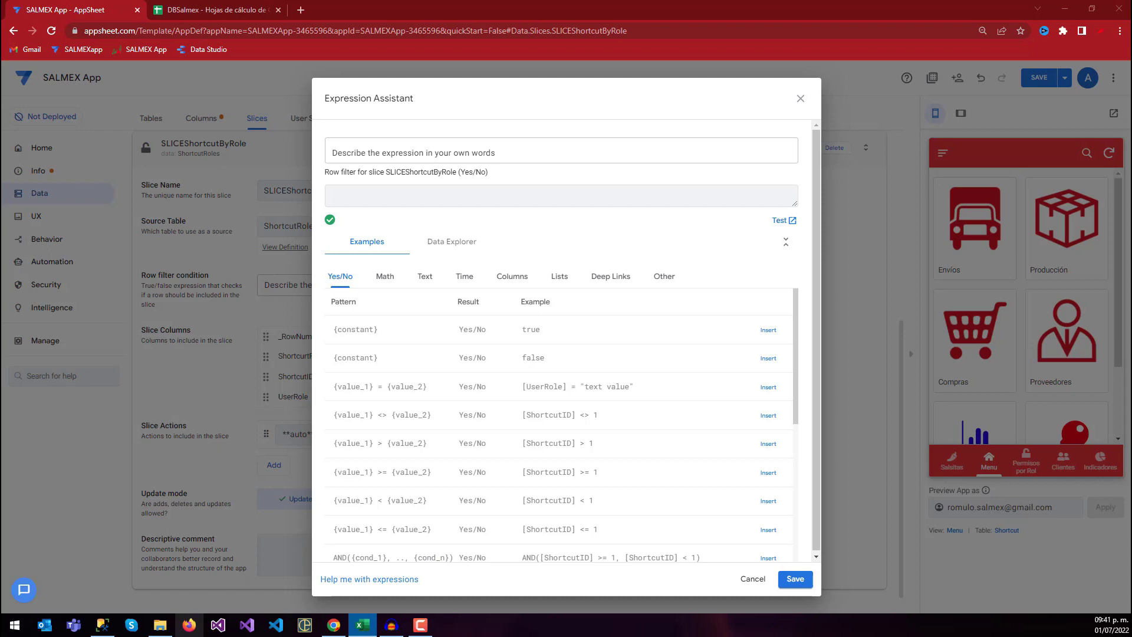
{"action": "left_click", "coordinate": [407, 195]}
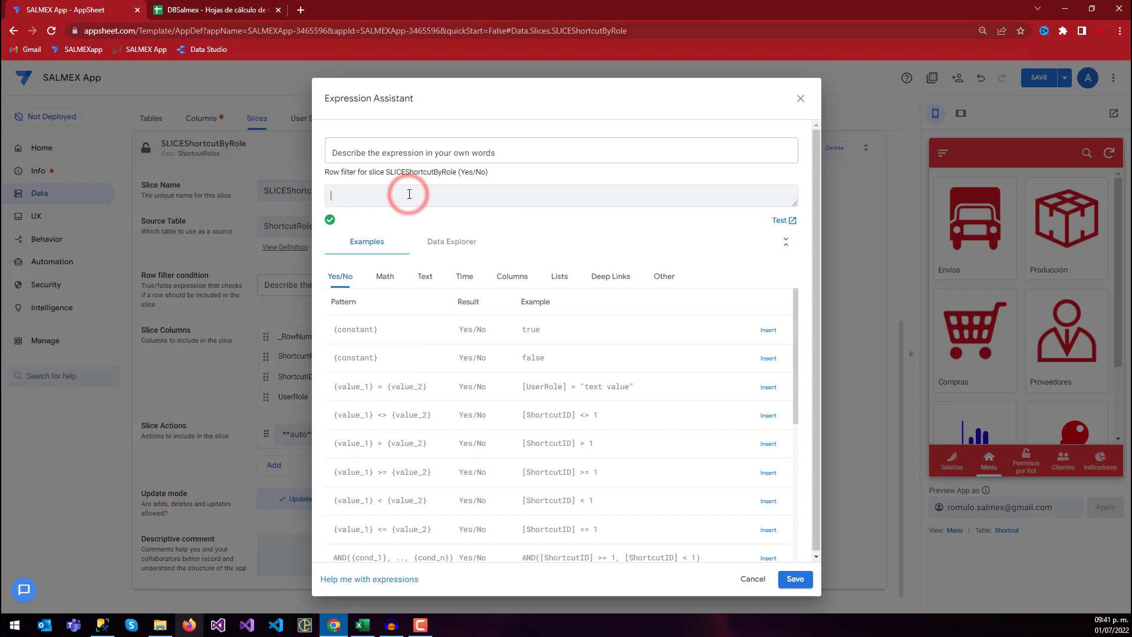
{"action": "type", "text": "CONCATENATE(\"CL-\" & RIGHT((\"0000\" & ([_RowNumber] )), 4))"}
{"action": "left_click", "coordinate": [792, 204]}
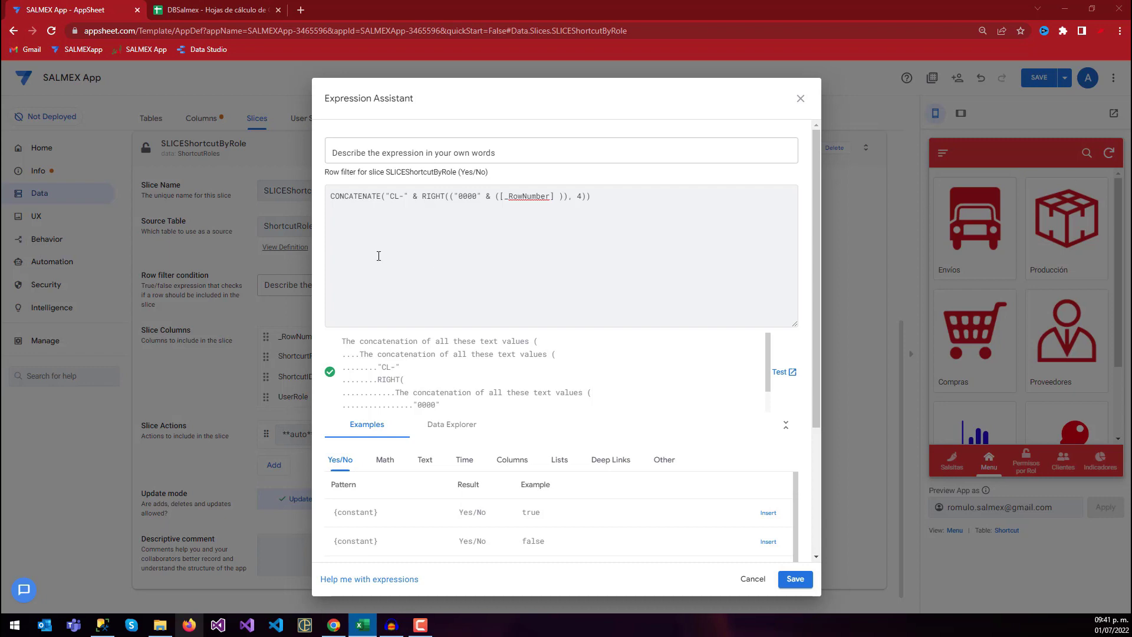
{"action": "left_click_drag", "start_coordinate": [364, 249], "coordinate": [635, 196]}
{"action": "type", "text": "IN ([ShortcutID],      SELECT(ShortcutRoles[ShortID], [UserRole] =      LOOKUP(USEREMAIL(), \"Users\", \"UserEmail\", \"UserRole\")) )"}
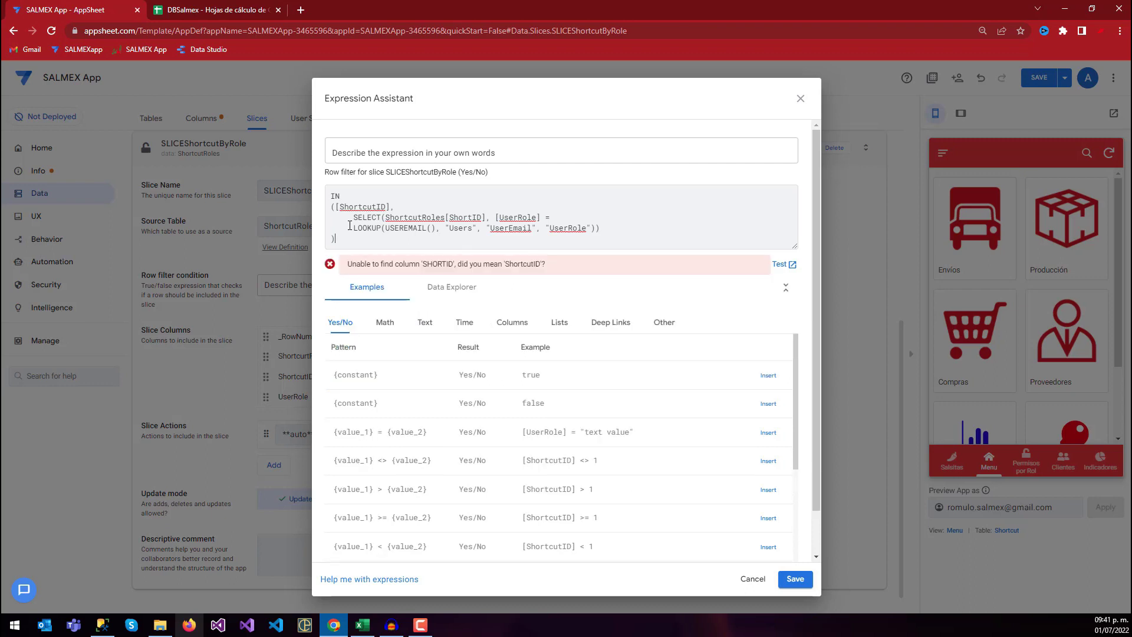
{"action": "double_click", "coordinate": [386, 207]}
Check the ShortcutRoles sheet's column headers, then try and undo a column-name swap in the filter.
{"action": "left_click", "coordinate": [209, 10]}
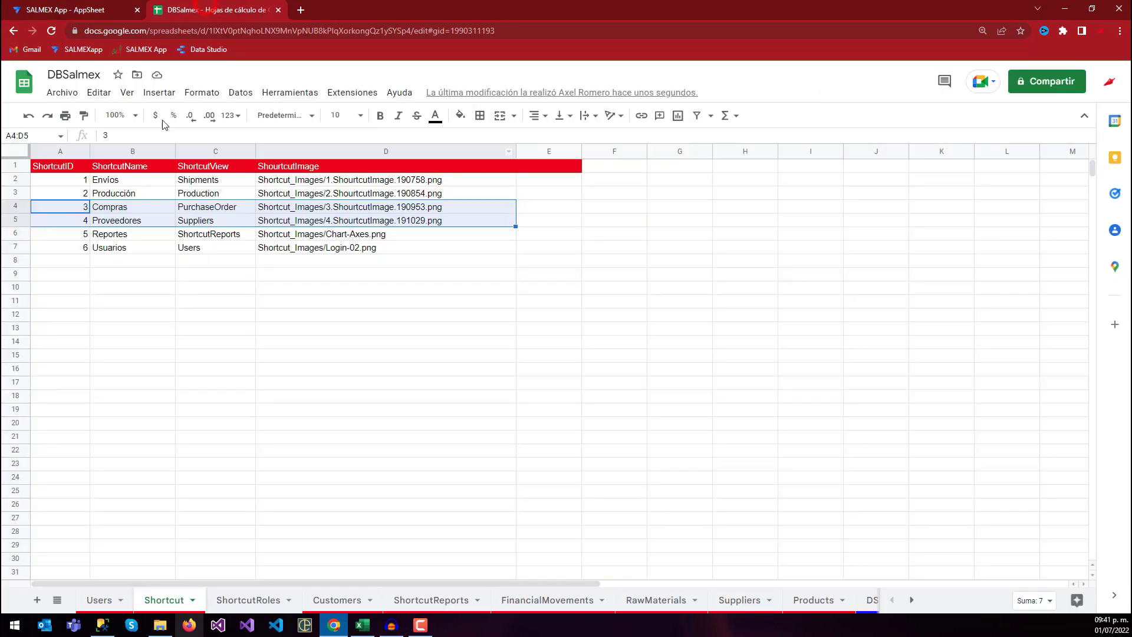
{"action": "left_click", "coordinate": [253, 600]}
{"action": "left_click", "coordinate": [80, 166]}
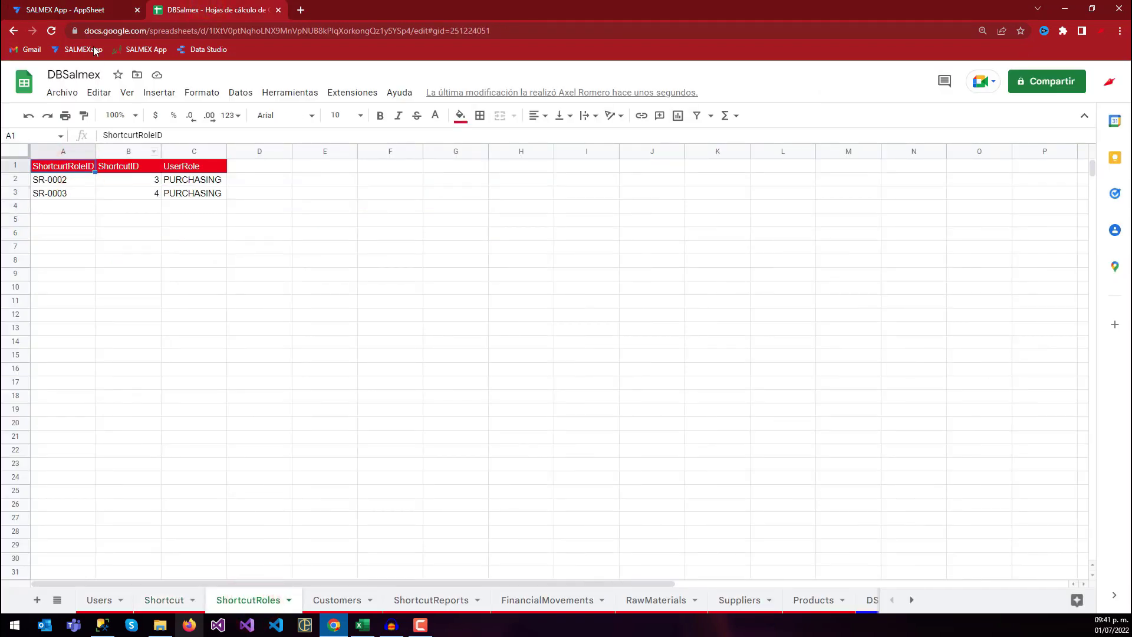
{"action": "left_click", "coordinate": [82, 9]}
{"action": "double_click", "coordinate": [386, 206]}
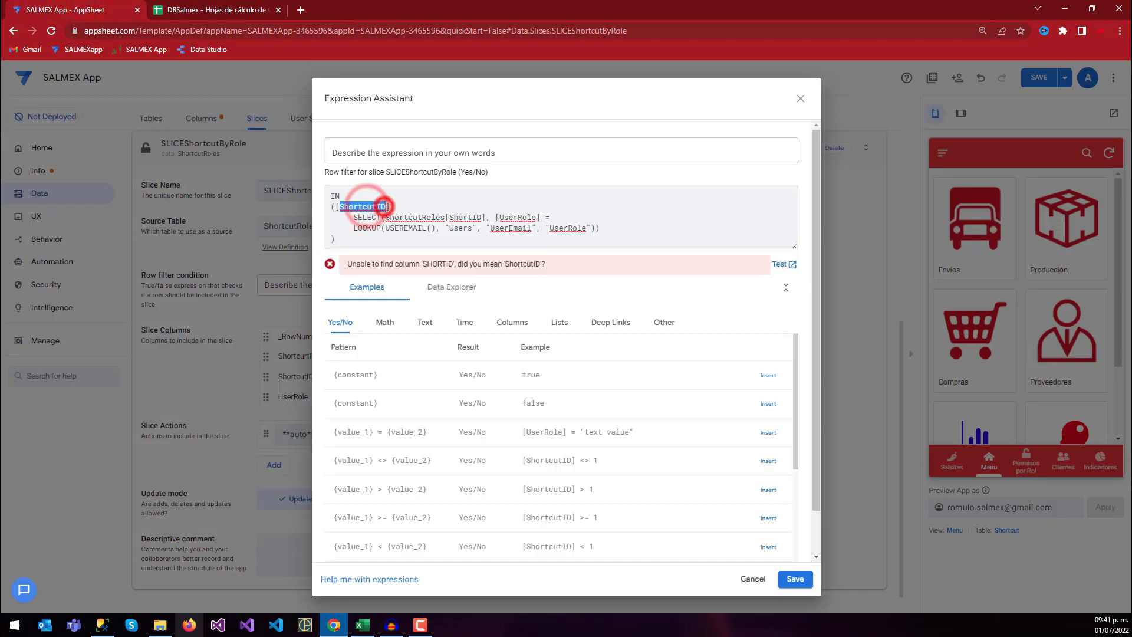
{"action": "type", "text": "ShortcurtRoleID"}
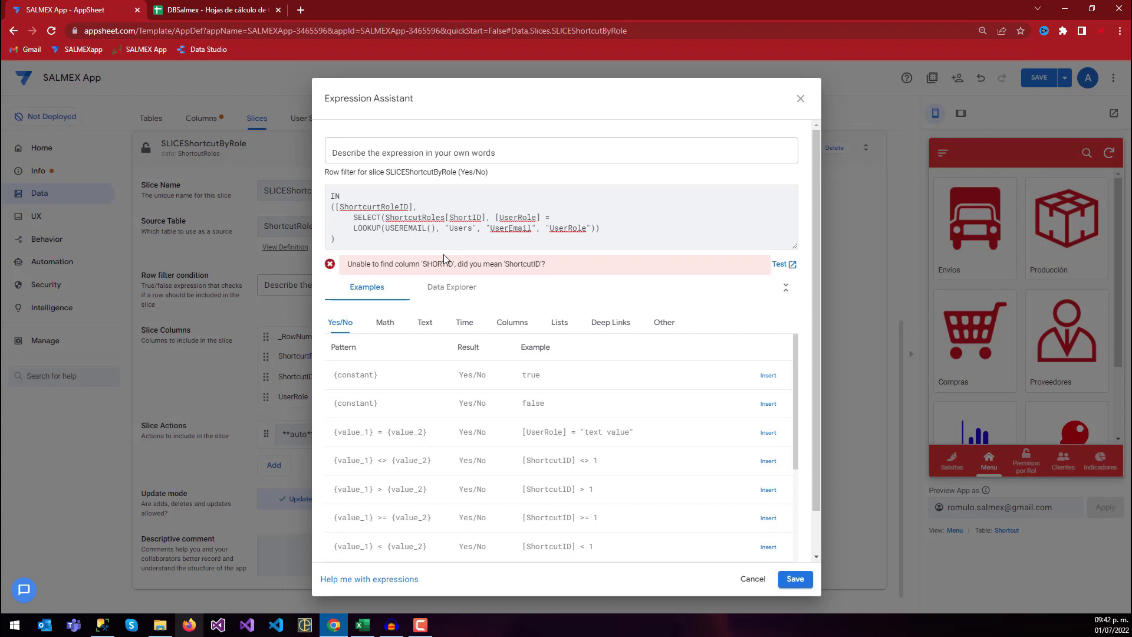
{"action": "key", "text": "ctrl+z"}
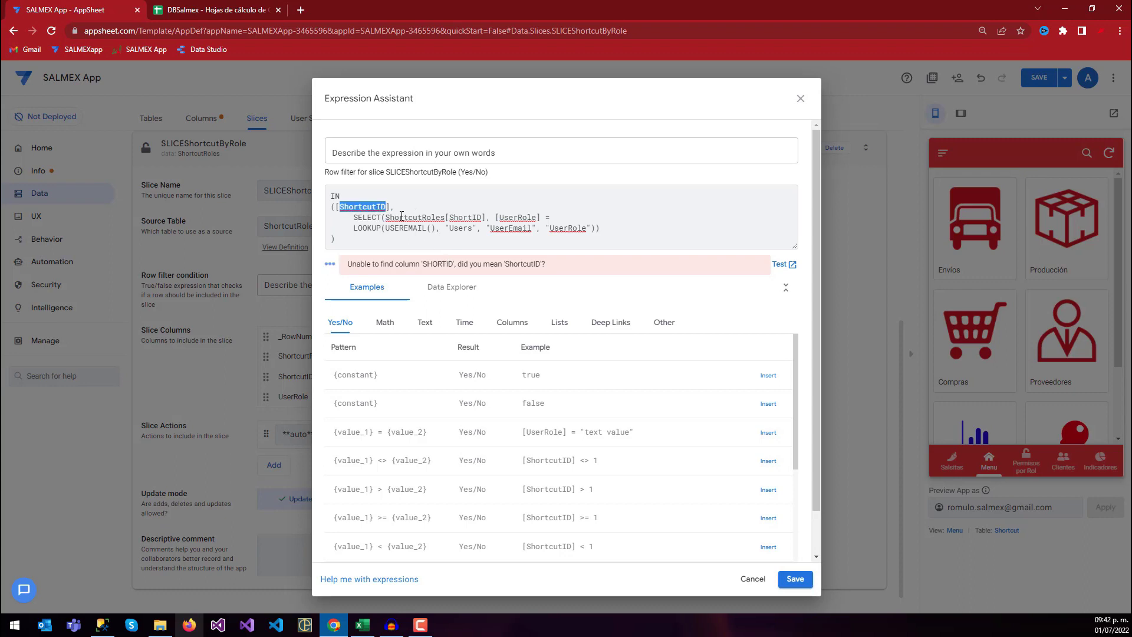
Copy the ShortcutID header from ShortcutRoles and replace the misspelled ShortID reference with it.
{"action": "left_click_drag", "start_coordinate": [440, 217], "coordinate": [389, 217]}
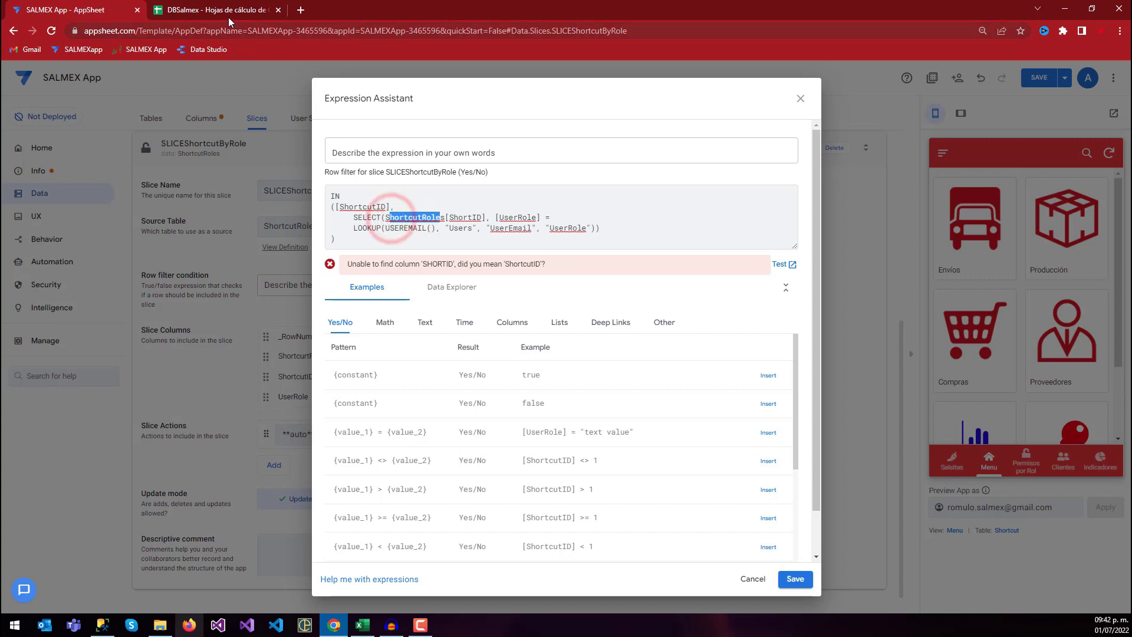
{"action": "left_click", "coordinate": [227, 10]}
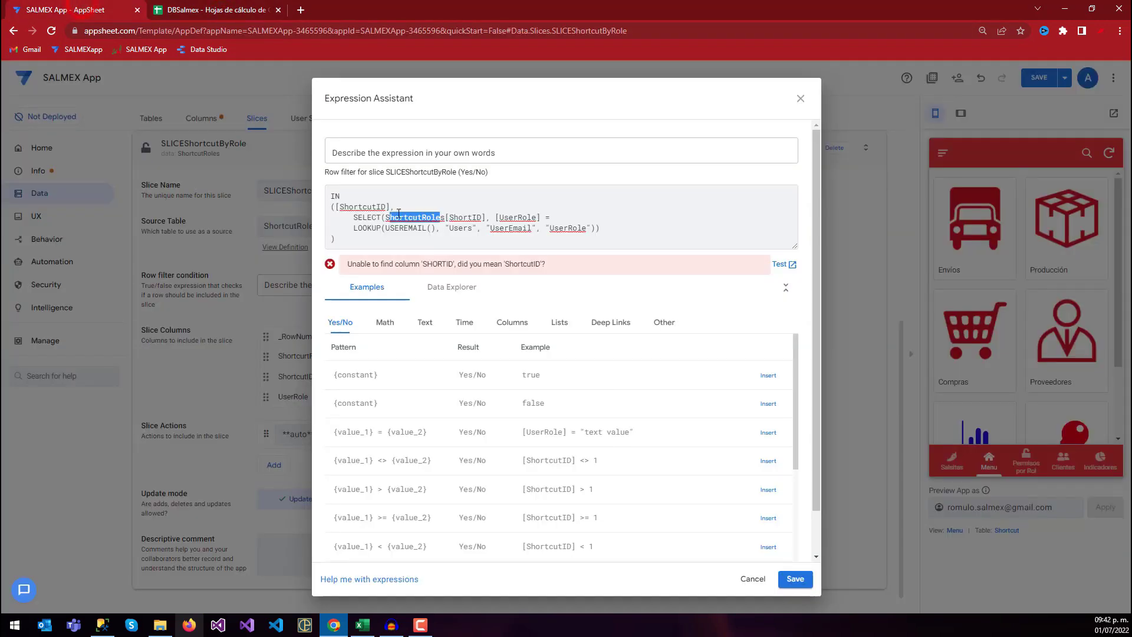
{"action": "left_click", "coordinate": [82, 10]}
{"action": "left_click", "coordinate": [399, 212]}
{"action": "left_click_drag", "start_coordinate": [482, 217], "coordinate": [449, 216]}
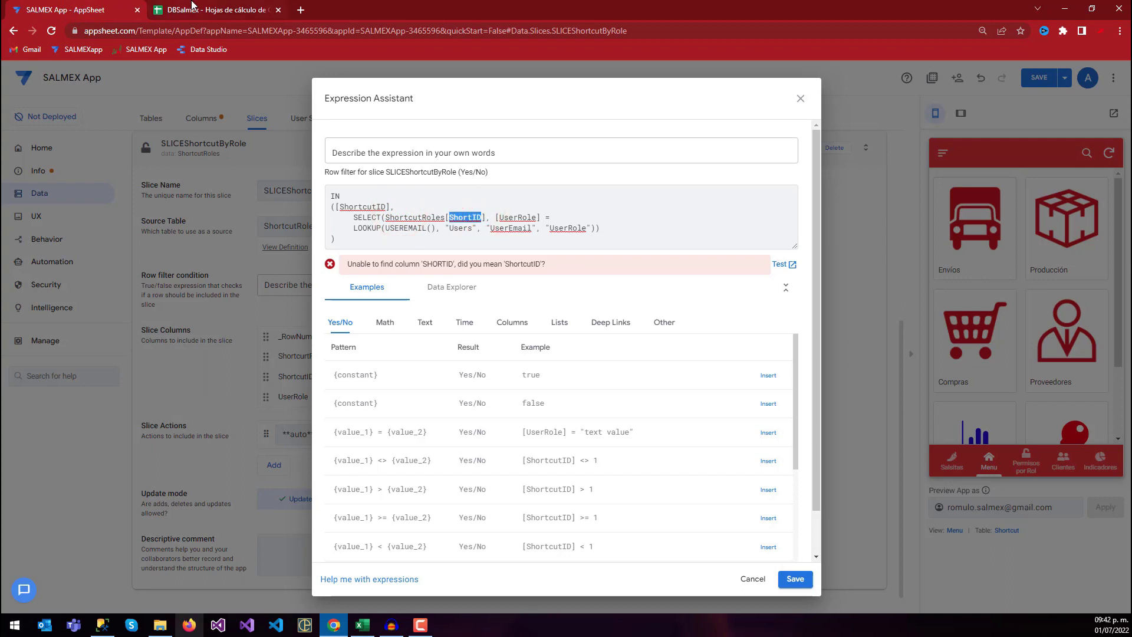
{"action": "left_click", "coordinate": [210, 8]}
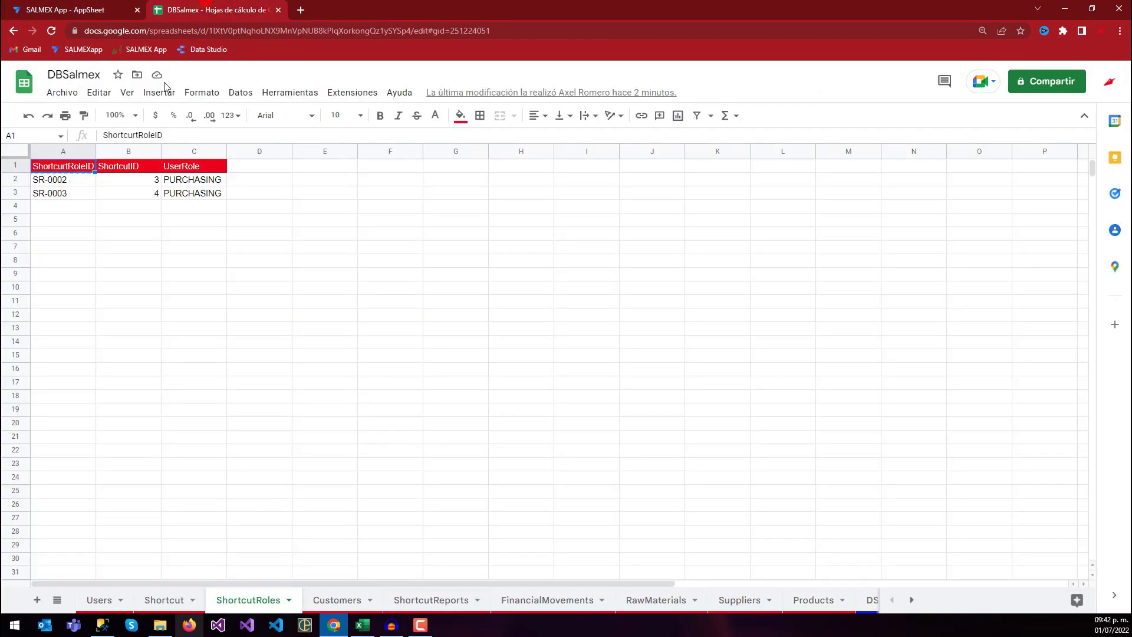
{"action": "left_click", "coordinate": [122, 171]}
{"action": "left_click", "coordinate": [162, 137]}
{"action": "double_click", "coordinate": [183, 138]}
{"action": "key", "text": "ctrl+c"}
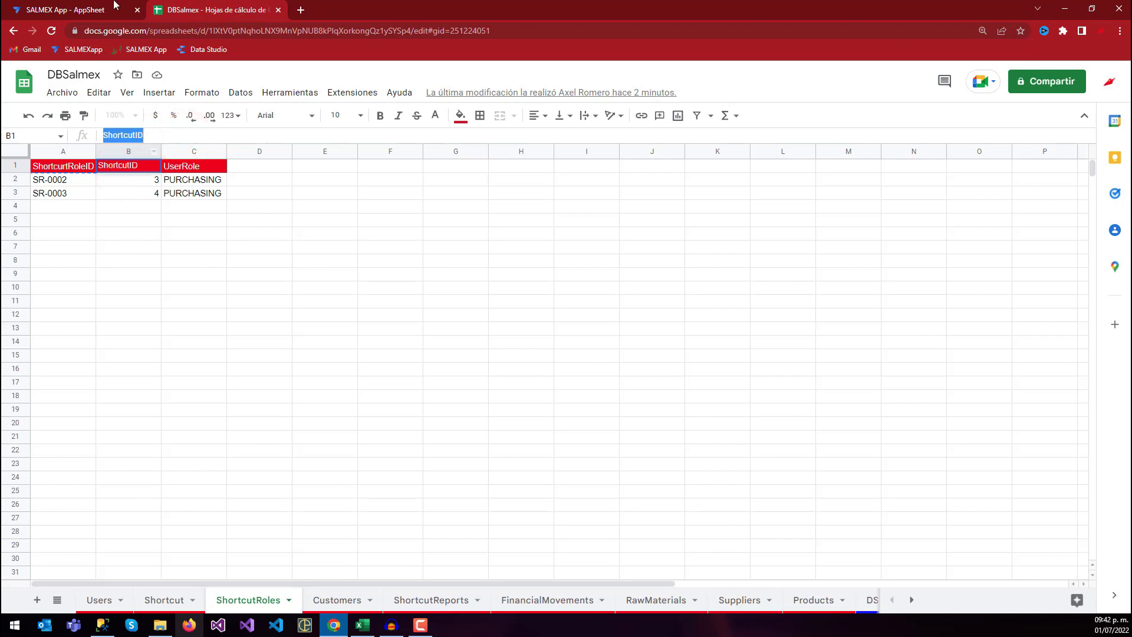
{"action": "left_click", "coordinate": [109, 8]}
{"action": "double_click", "coordinate": [453, 218]}
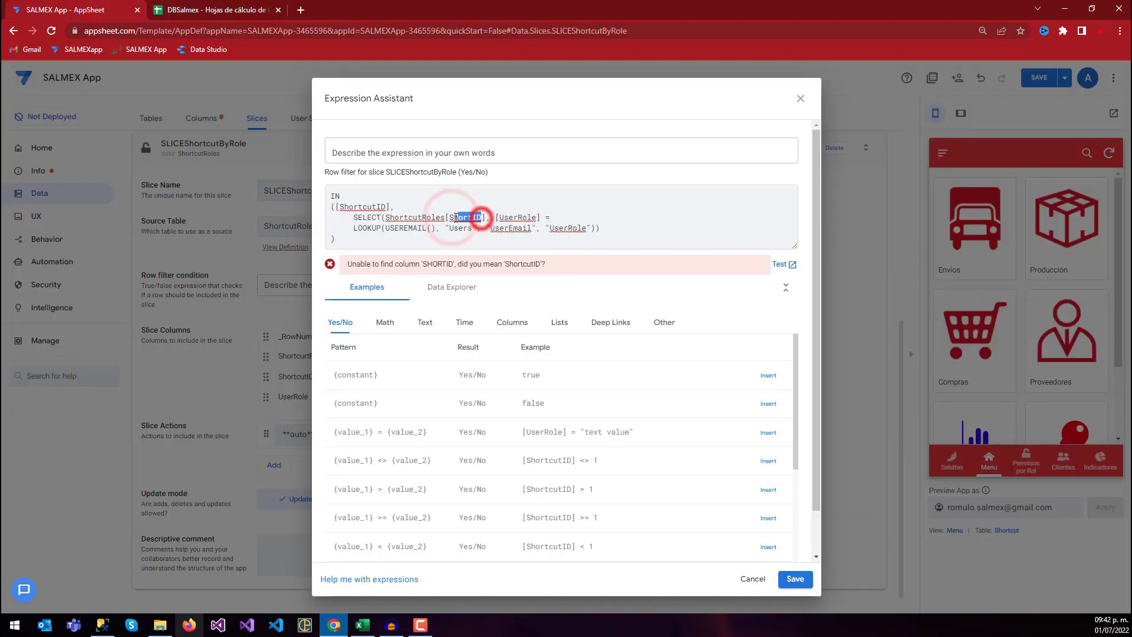
{"action": "key", "text": "ctrl+v"}
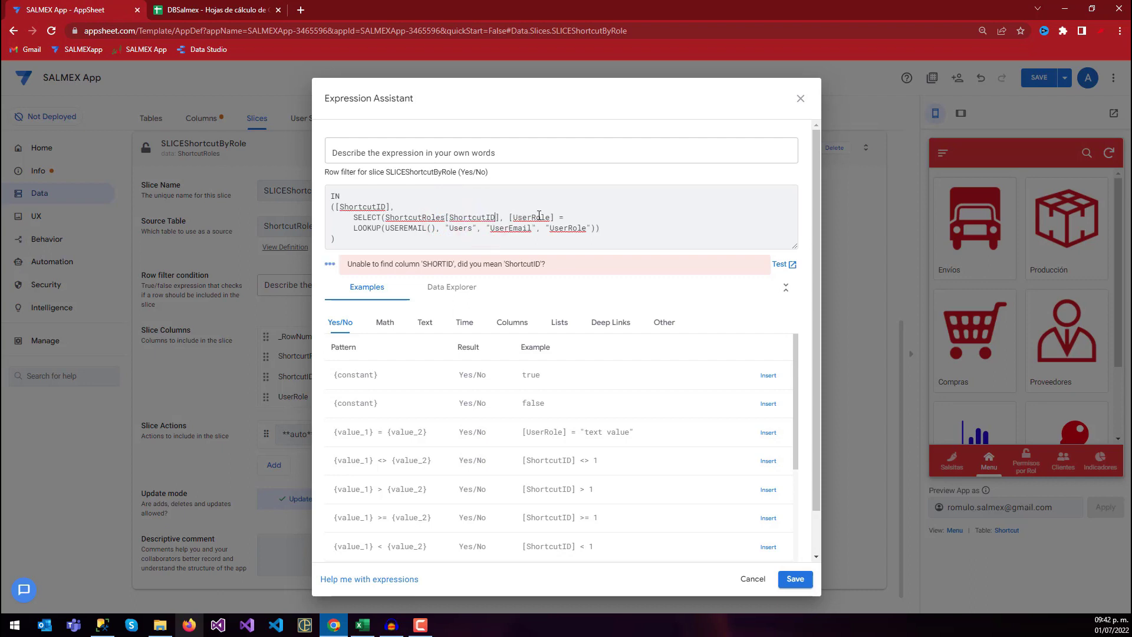
Verify the expression's UserRole against the ShortcutRoles header in cell C1.
{"action": "double_click", "coordinate": [549, 216]}
{"action": "left_click", "coordinate": [240, 10]}
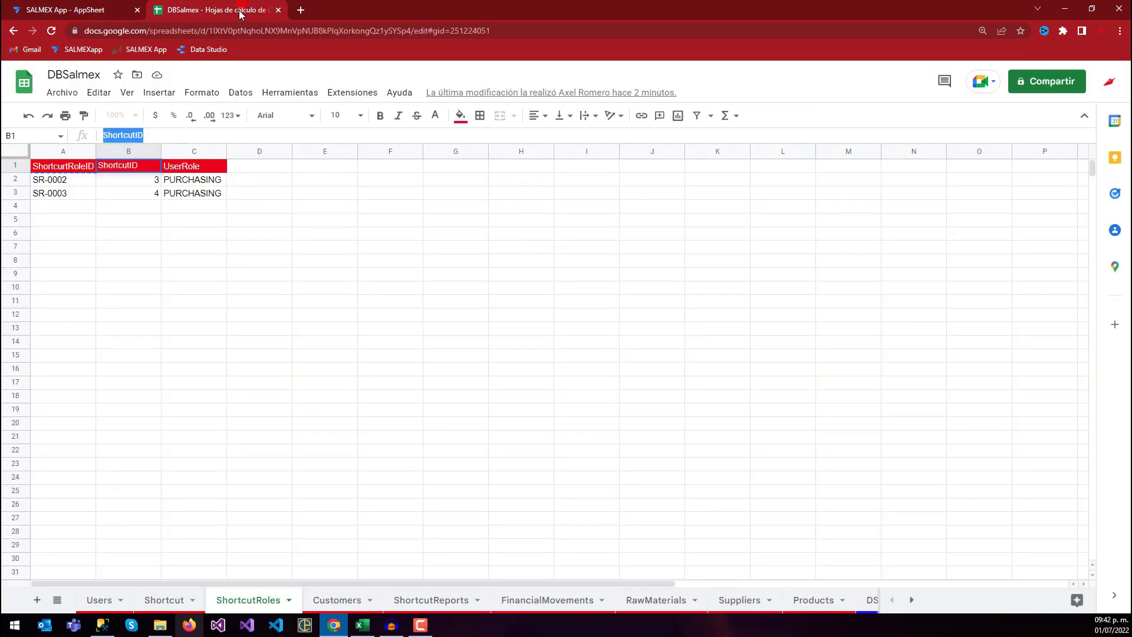
{"action": "left_click", "coordinate": [182, 166]}
{"action": "key", "text": "ctrl+Tab"}
{"action": "left_click", "coordinate": [505, 227]}
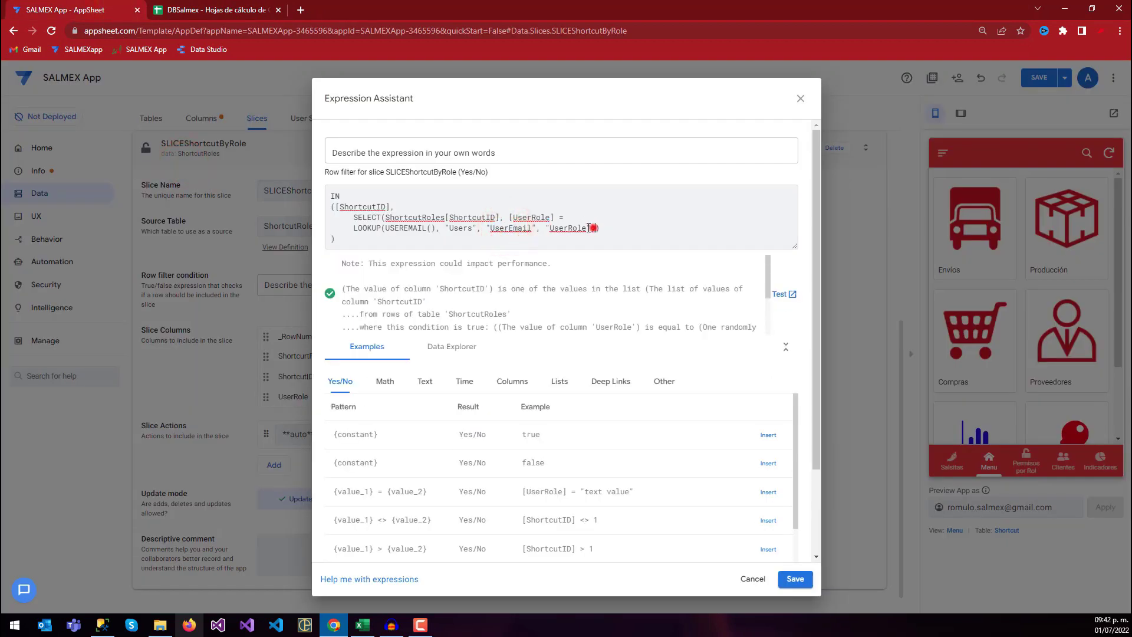
Review the LOOKUP of the user's role against the Users sheet, where the preview user is PURCHASING.
{"action": "left_click_drag", "start_coordinate": [594, 228], "coordinate": [350, 228]}
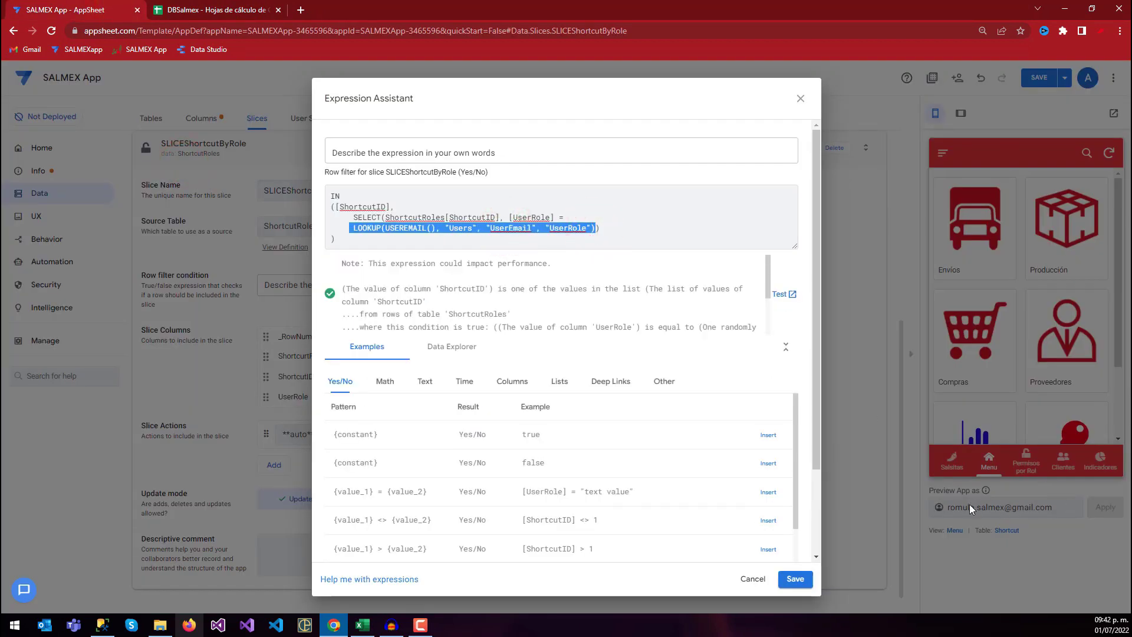
{"action": "left_click", "coordinate": [425, 238]}
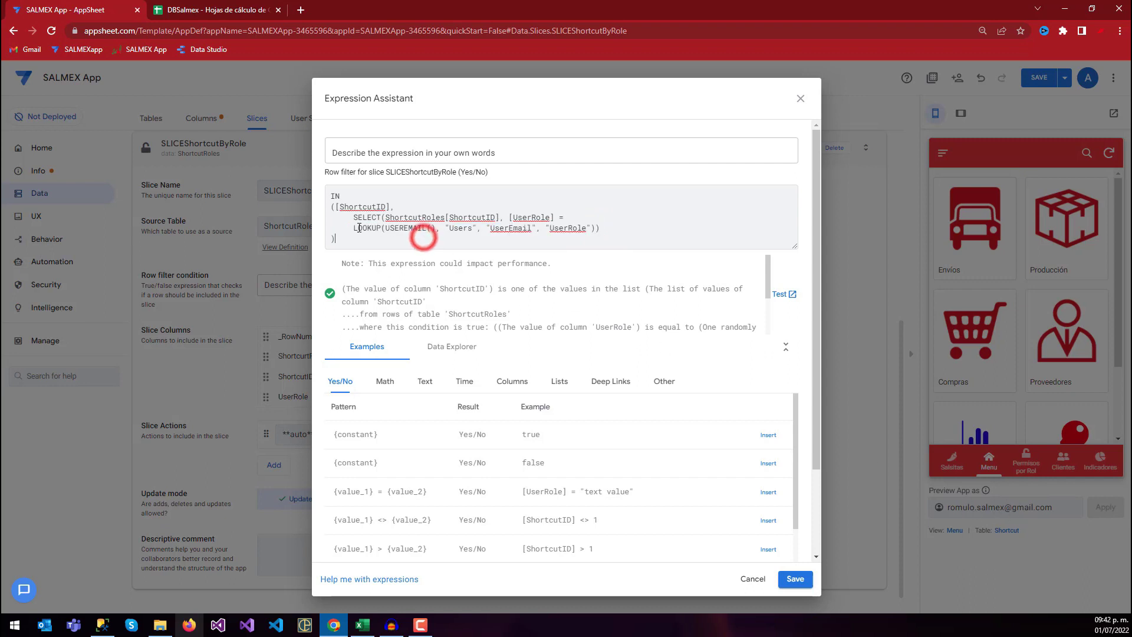
{"action": "left_click_drag", "start_coordinate": [399, 229], "coordinate": [476, 230]}
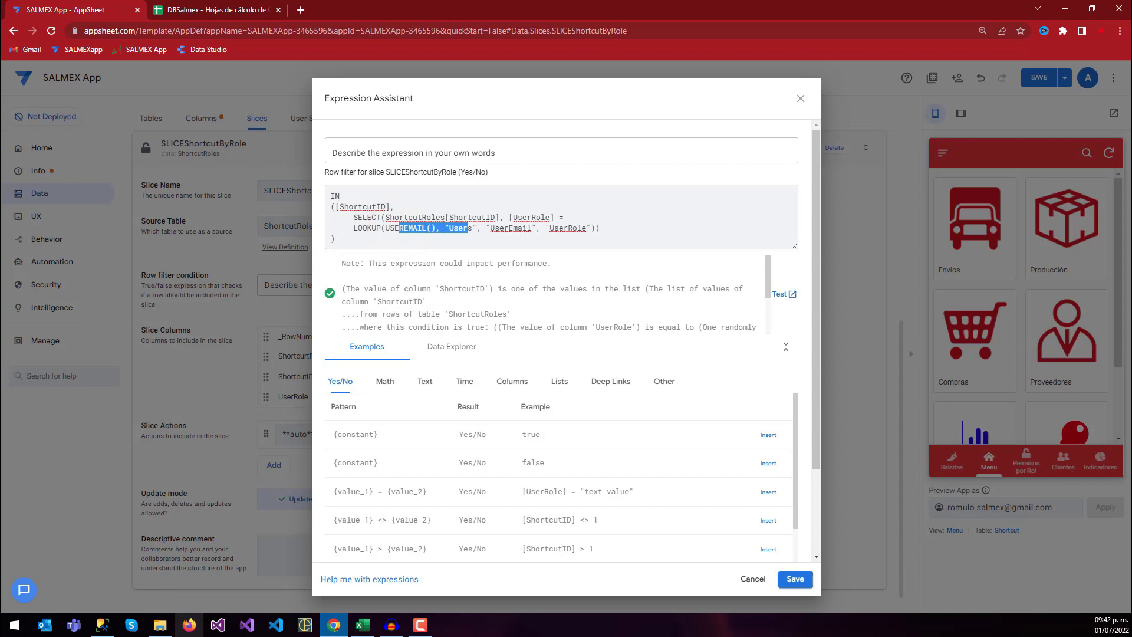
{"action": "left_click", "coordinate": [579, 228]}
{"action": "left_click_drag", "start_coordinate": [354, 227], "coordinate": [591, 226]}
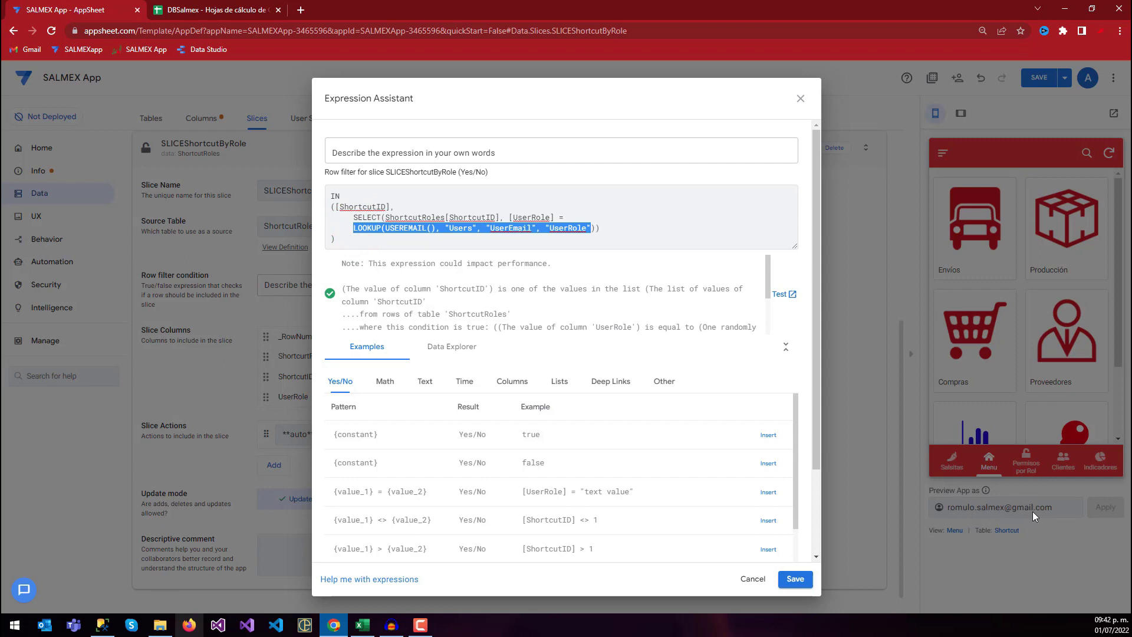
{"action": "left_click", "coordinate": [189, 6]}
{"action": "left_click", "coordinate": [116, 605]}
{"action": "left_click", "coordinate": [128, 220]}
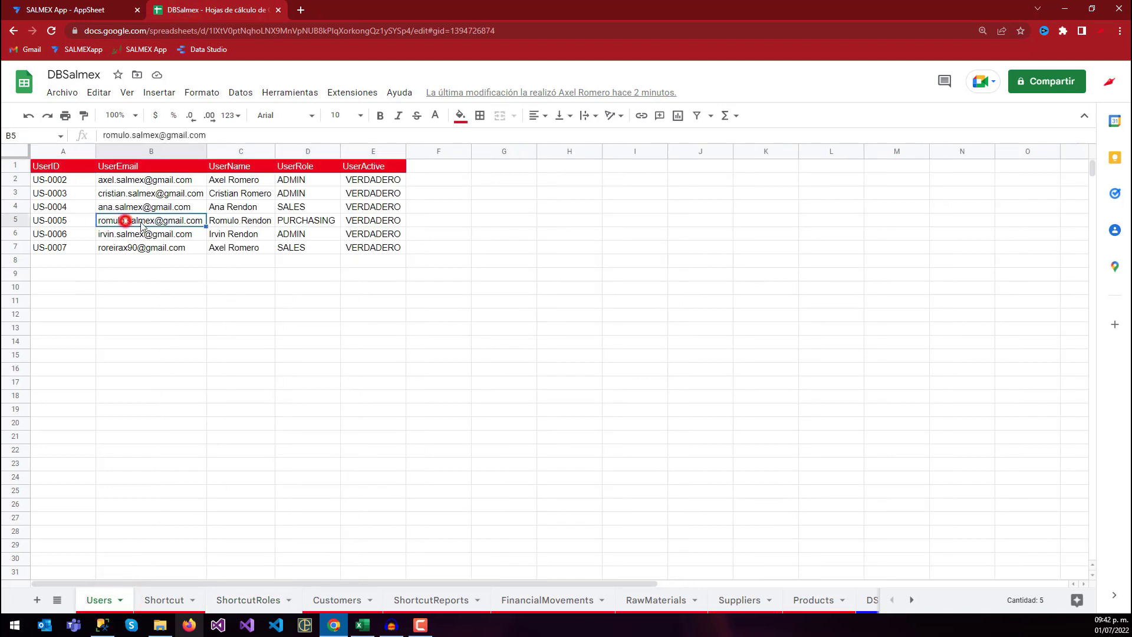
{"action": "left_click", "coordinate": [373, 220]}
{"action": "left_click", "coordinate": [306, 219]}
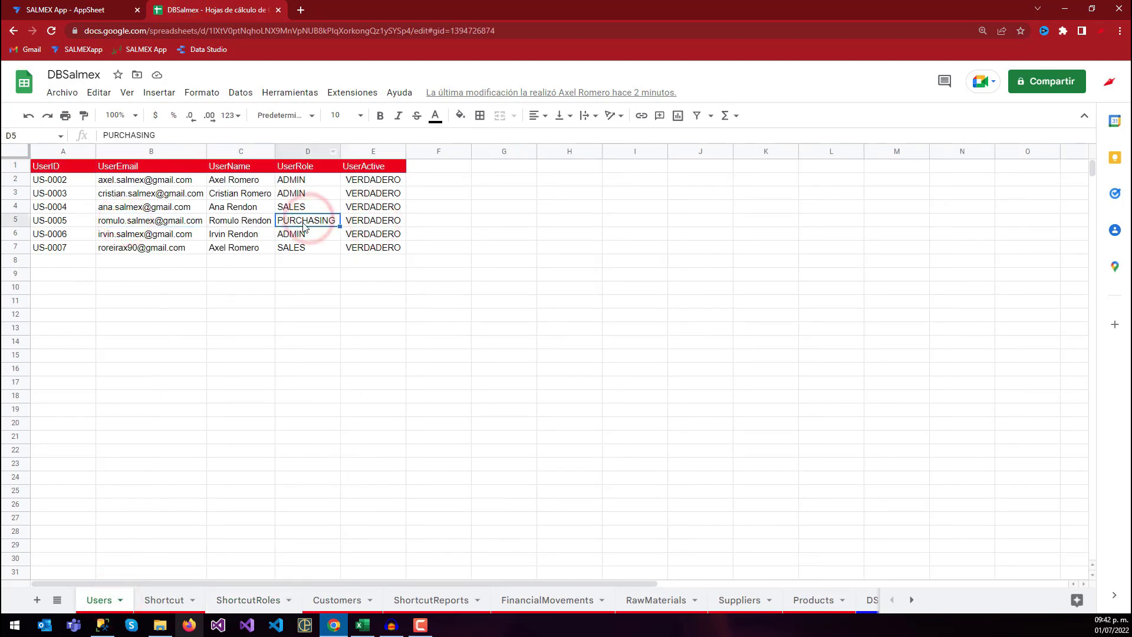
{"action": "left_click", "coordinate": [101, 9]}
Confirm the ShortcutID reference matches the ShortcutRoles header B1 and save the row filter.
{"action": "left_click", "coordinate": [521, 233]}
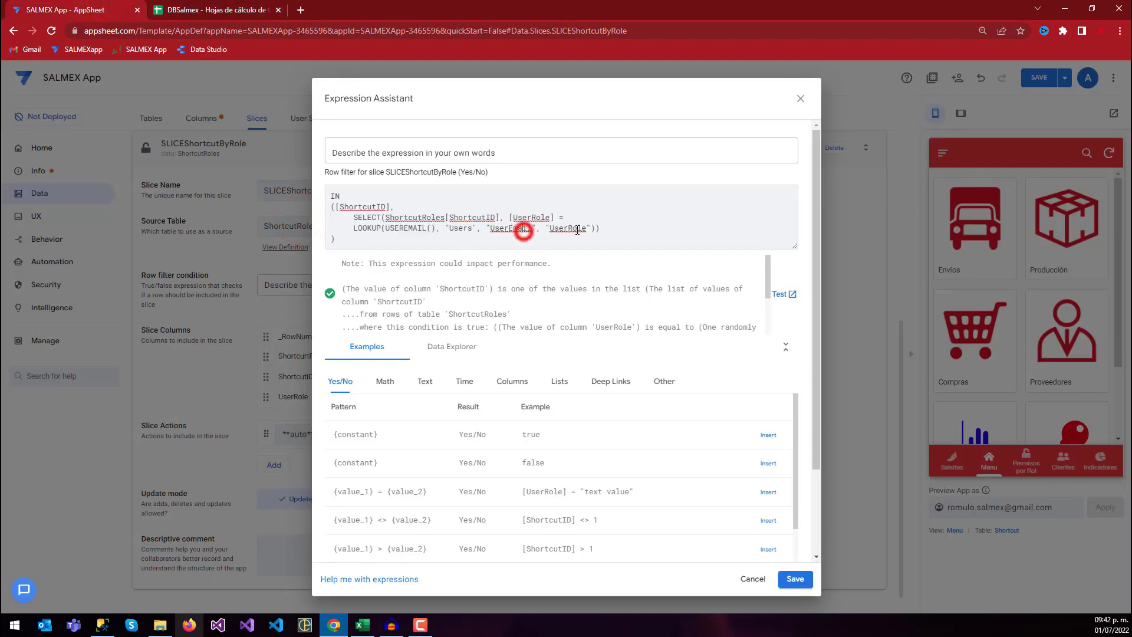
{"action": "left_click_drag", "start_coordinate": [591, 228], "coordinate": [395, 228]}
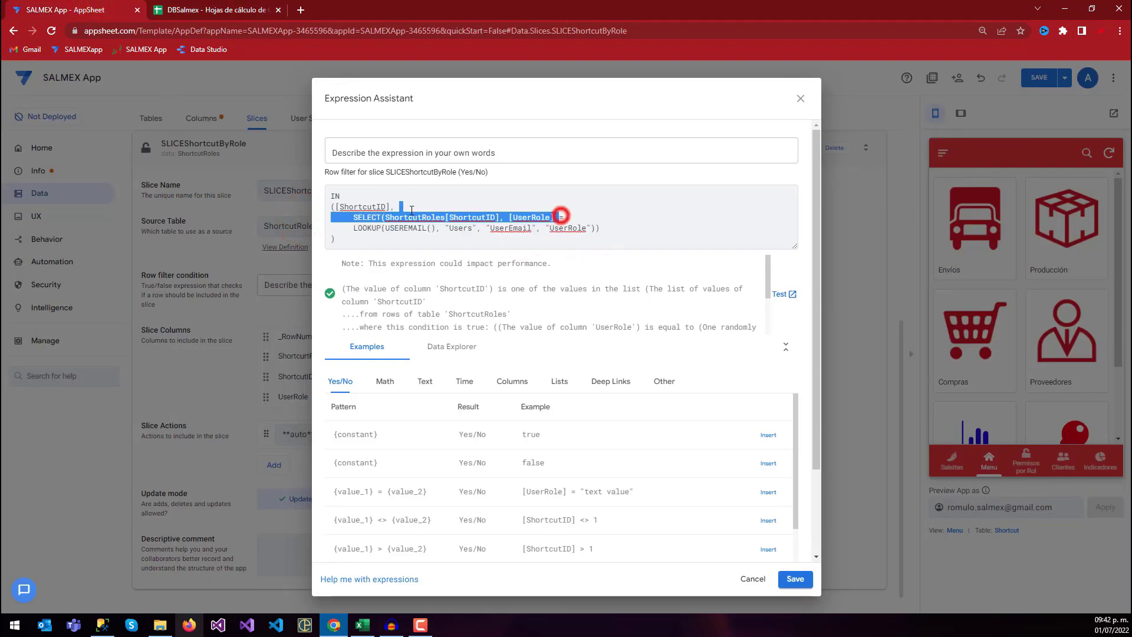
{"action": "left_click", "coordinate": [188, 9]}
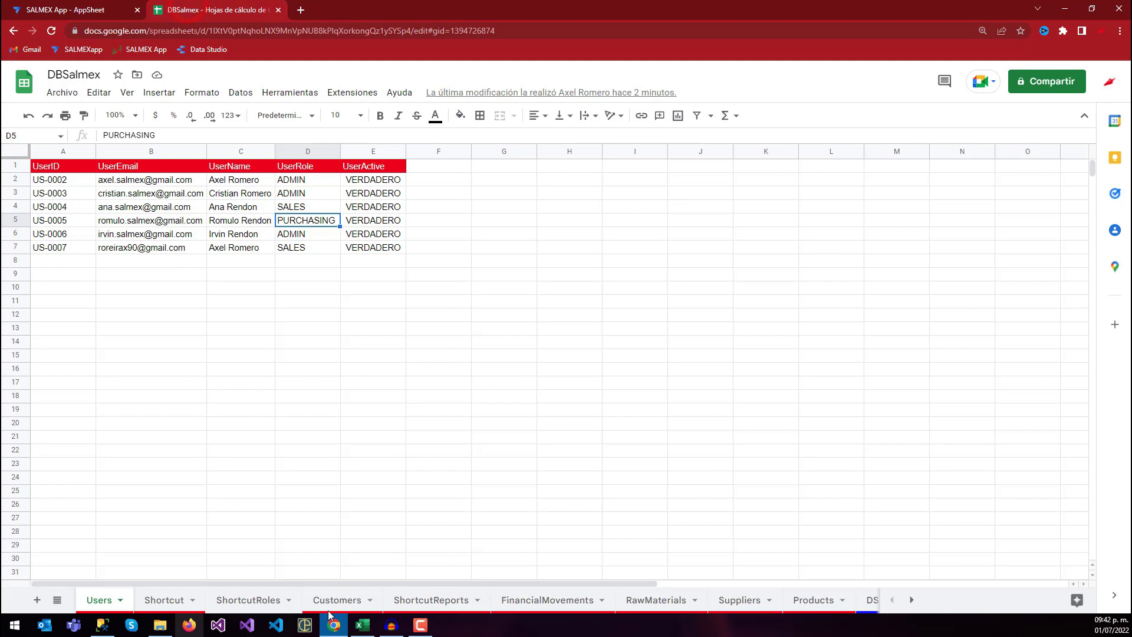
{"action": "left_click", "coordinate": [171, 601]}
{"action": "left_click", "coordinate": [224, 599]}
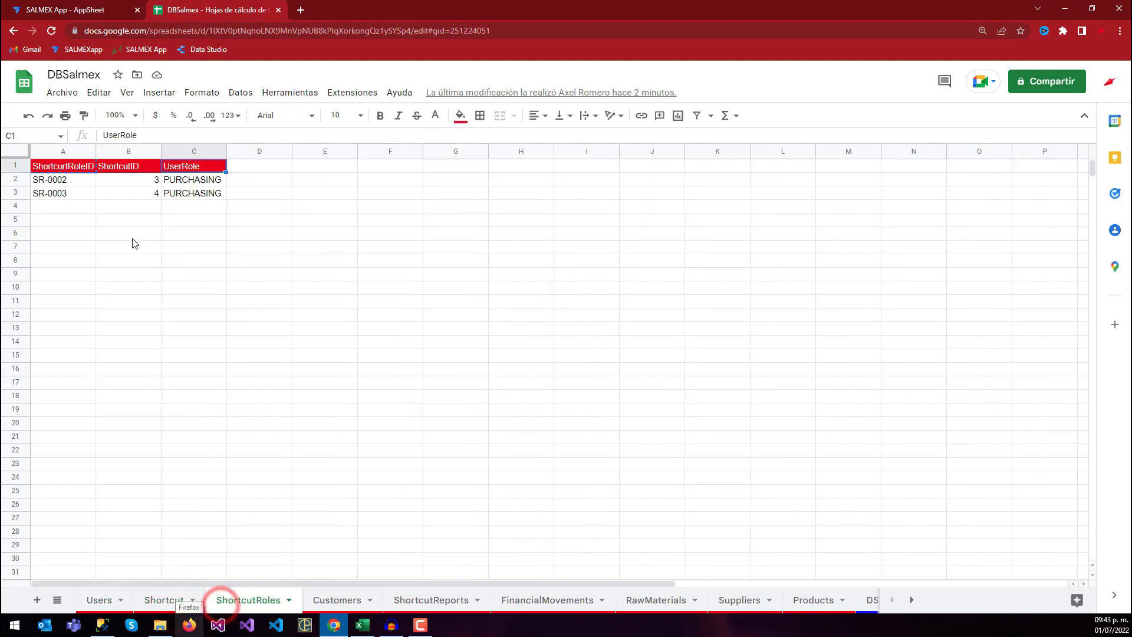
{"action": "left_click", "coordinate": [181, 195]}
{"action": "left_click", "coordinate": [86, 10]}
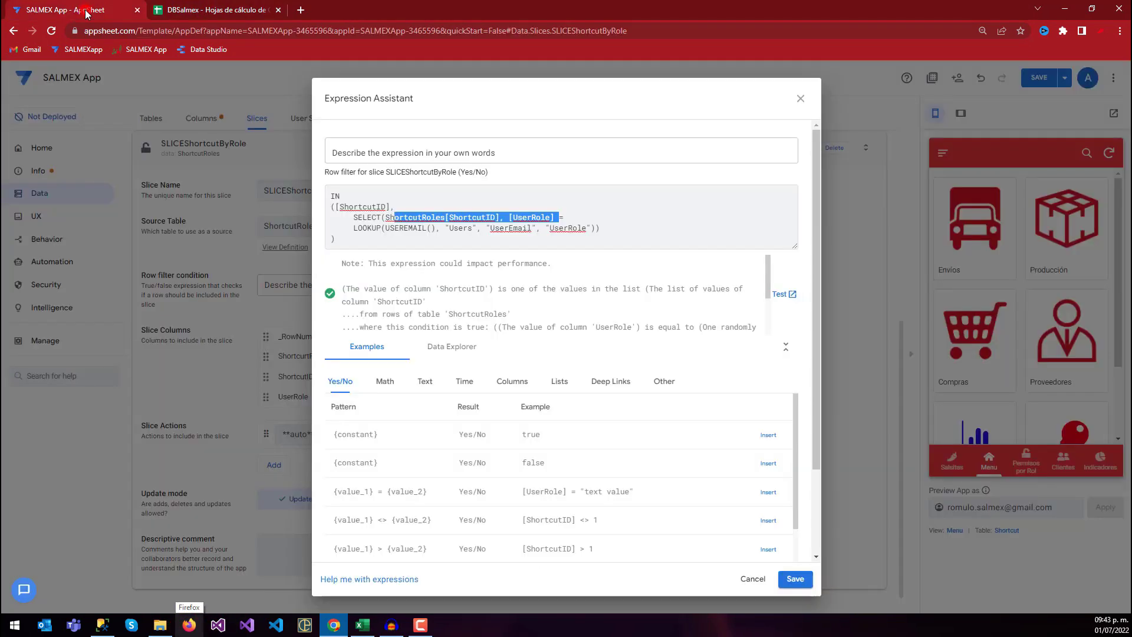
{"action": "double_click", "coordinate": [377, 204]}
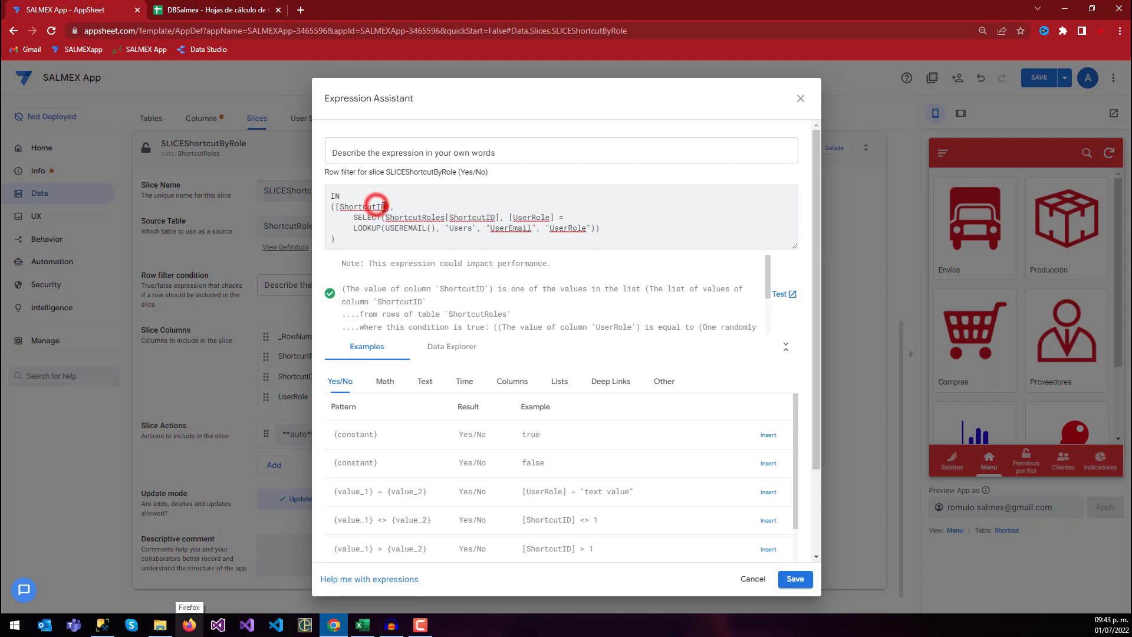
{"action": "left_click", "coordinate": [189, 9]}
{"action": "left_click", "coordinate": [113, 167]}
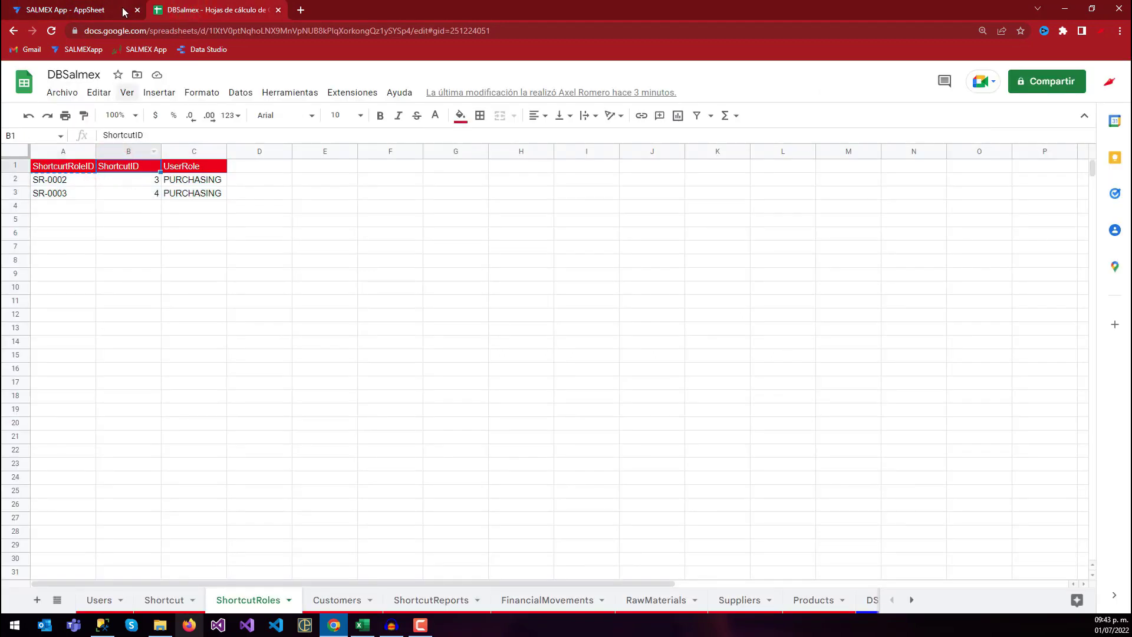
{"action": "left_click", "coordinate": [123, 10]}
{"action": "left_click", "coordinate": [793, 581]}
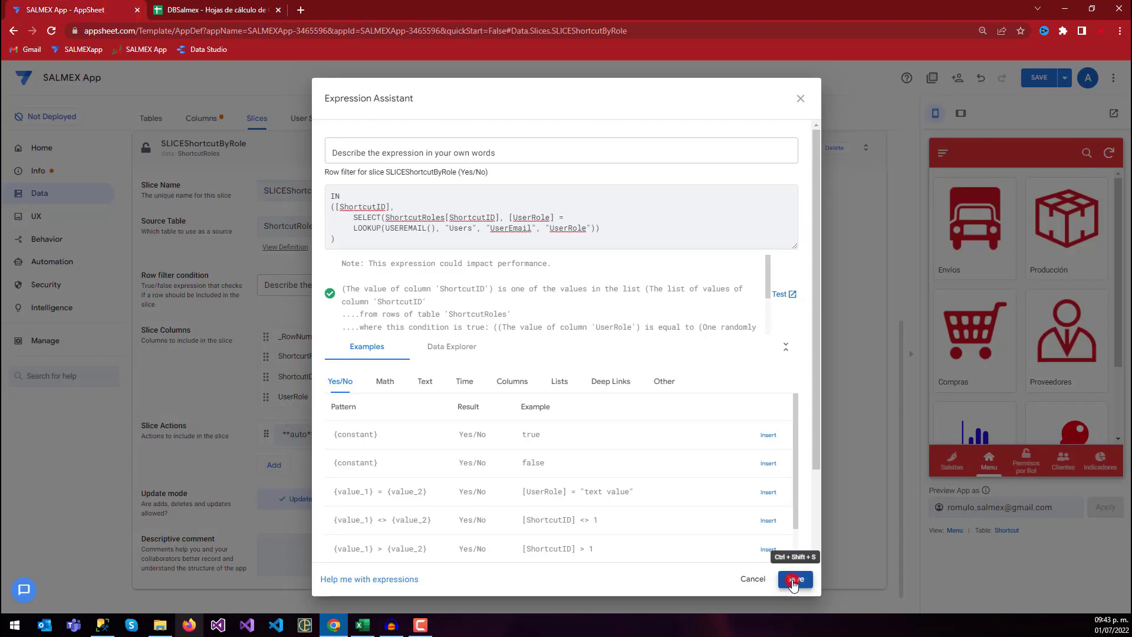
Save the app with the new SLICEShortcutByRole row filter.
{"action": "left_click", "coordinate": [1042, 82]}
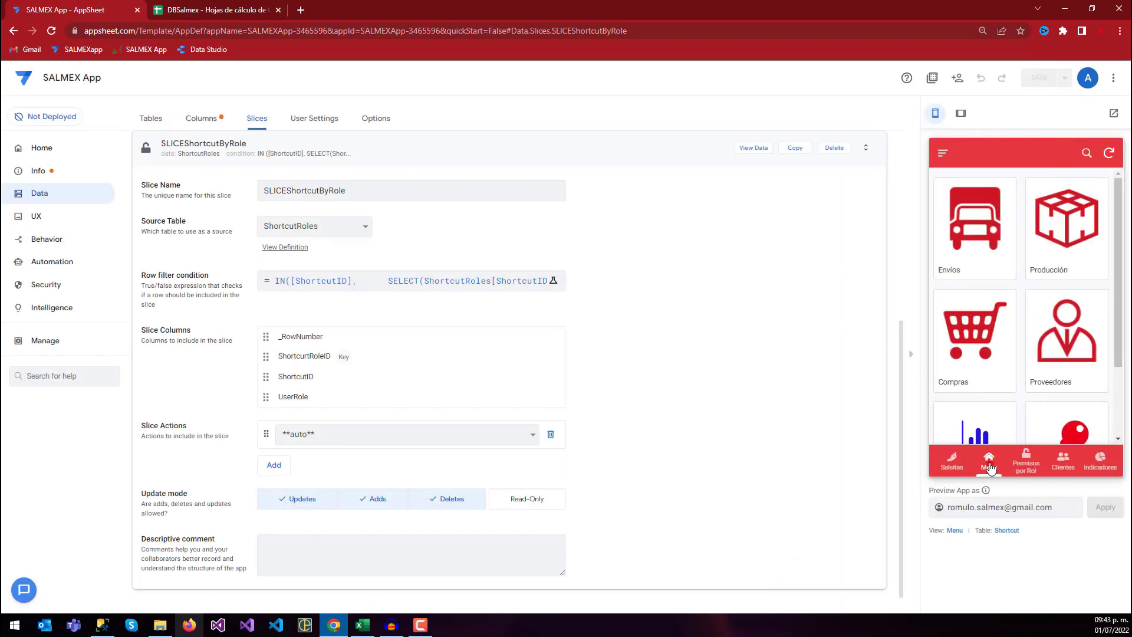
{"action": "double_click", "coordinate": [1008, 507]}
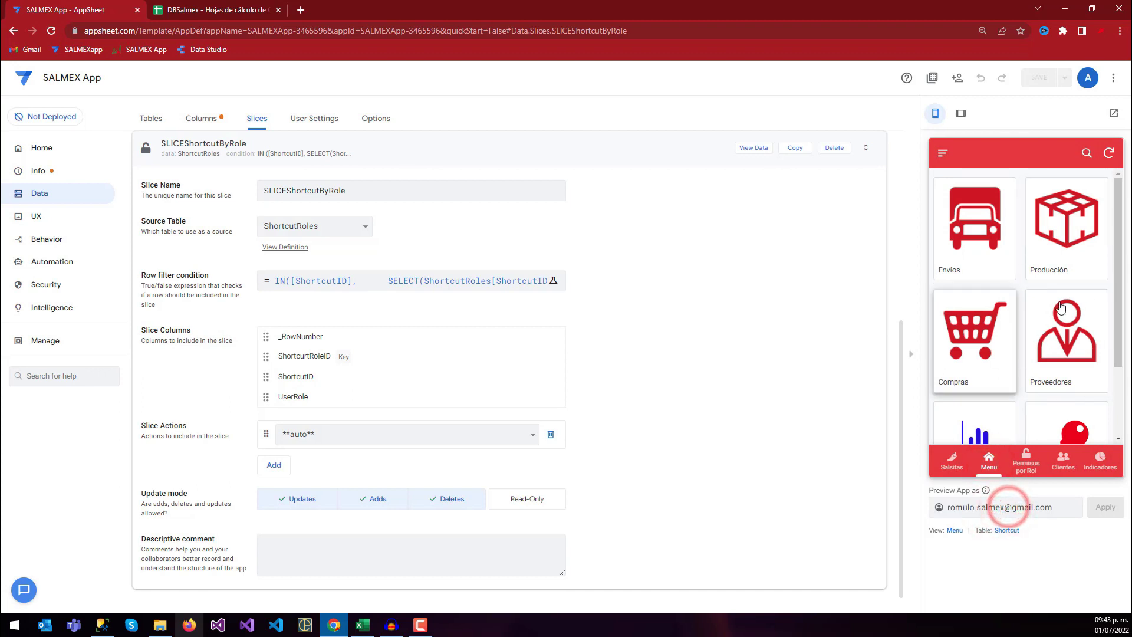
{"action": "scroll", "coordinate": [1003, 342], "scroll_direction": "down", "scroll_amount": 2}
{"action": "scroll", "coordinate": [1002, 342], "scroll_direction": "up", "scroll_amount": 2}
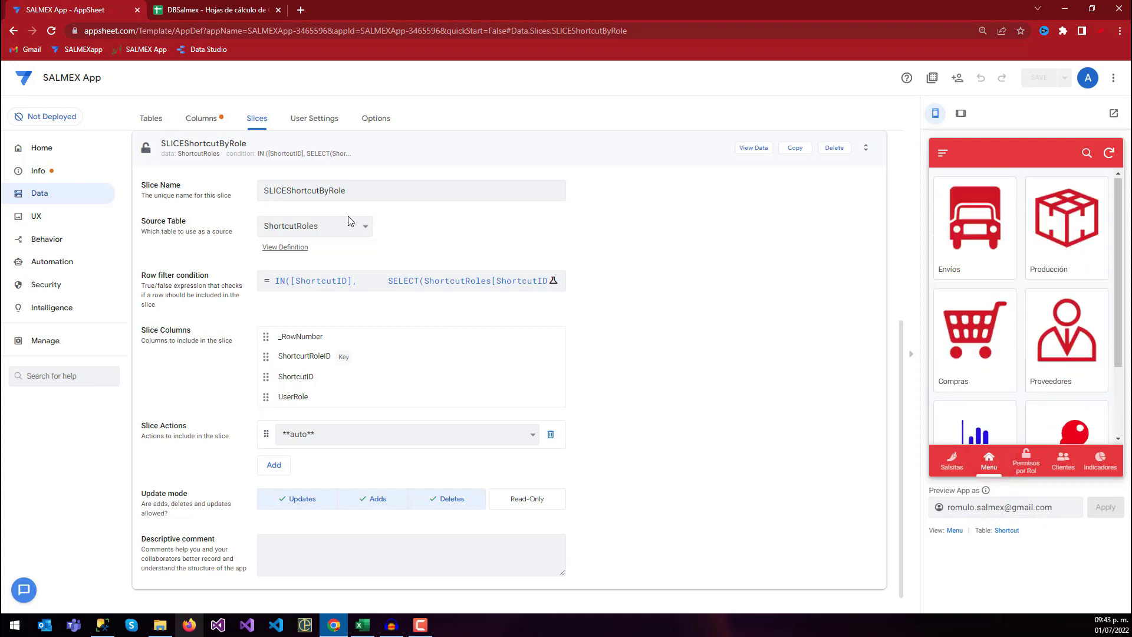
Open the Menu view's settings and compare its data with the Shortcut sheet.
{"action": "left_click", "coordinate": [65, 220]}
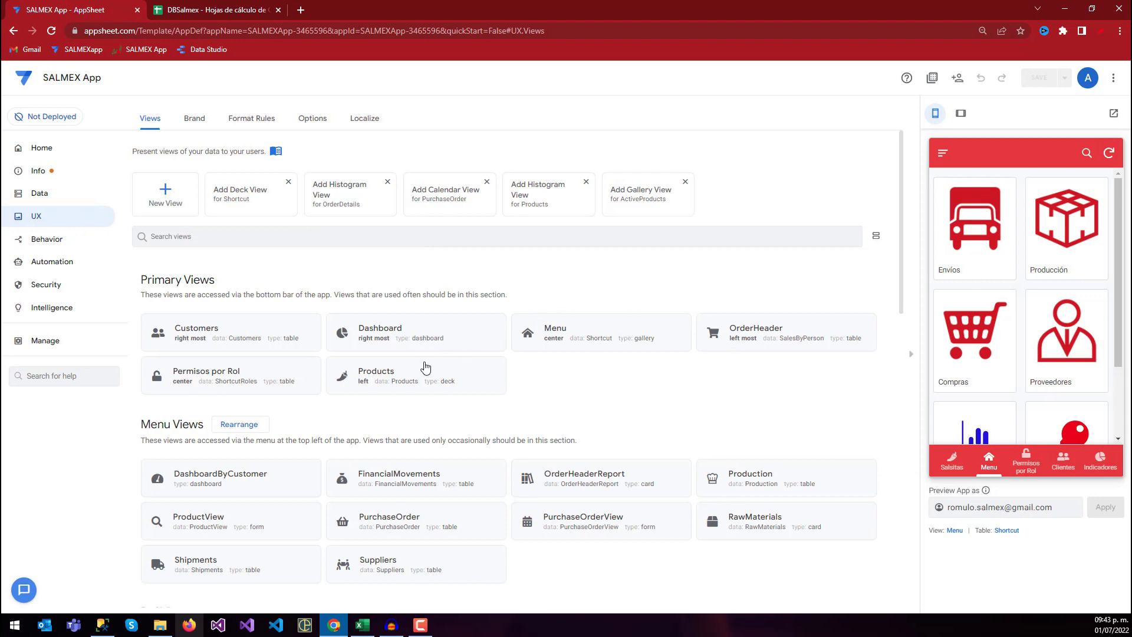
{"action": "scroll", "coordinate": [213, 336], "scroll_direction": "down", "scroll_amount": 1}
{"action": "scroll", "coordinate": [303, 499], "scroll_direction": "down", "scroll_amount": 1}
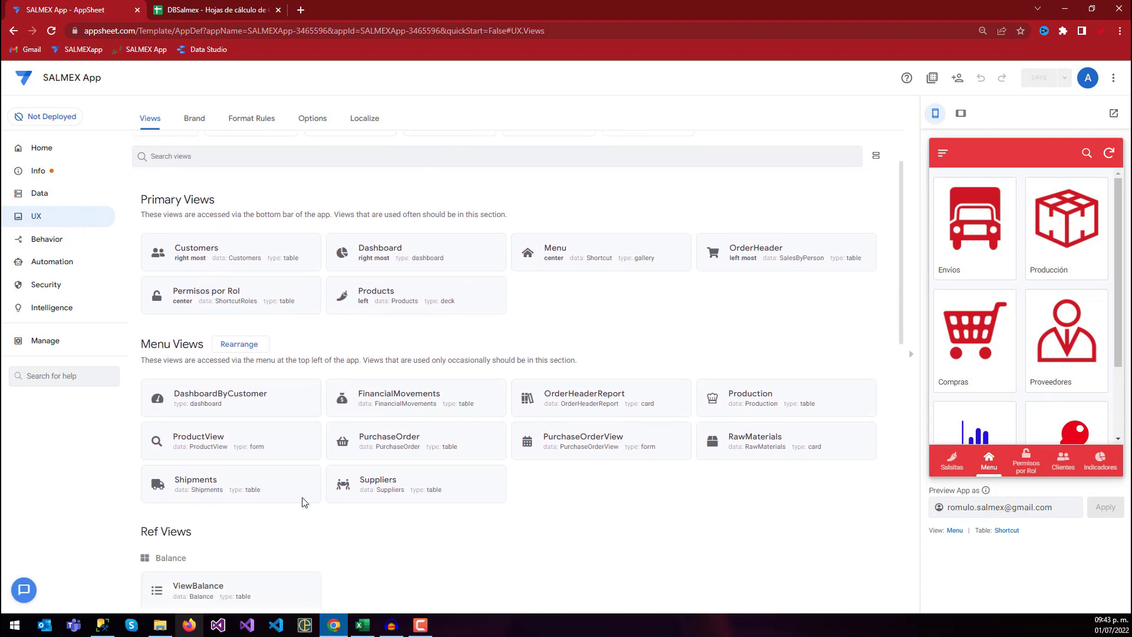
{"action": "scroll", "coordinate": [273, 488], "scroll_direction": "up", "scroll_amount": 1}
{"action": "left_click", "coordinate": [576, 270]}
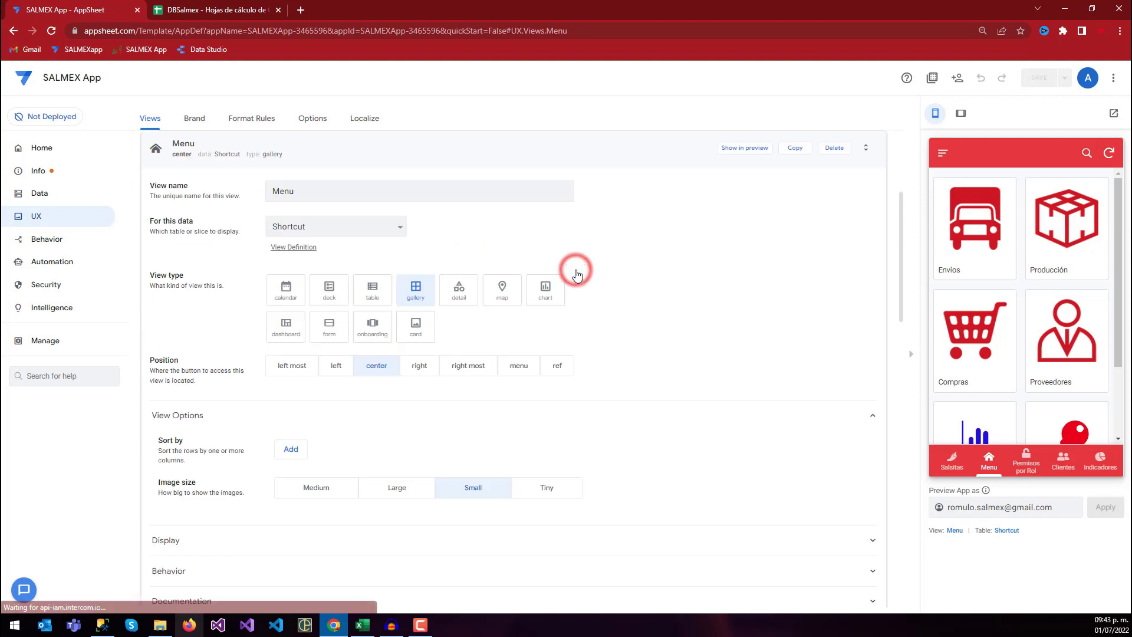
{"action": "left_click", "coordinate": [223, 13]}
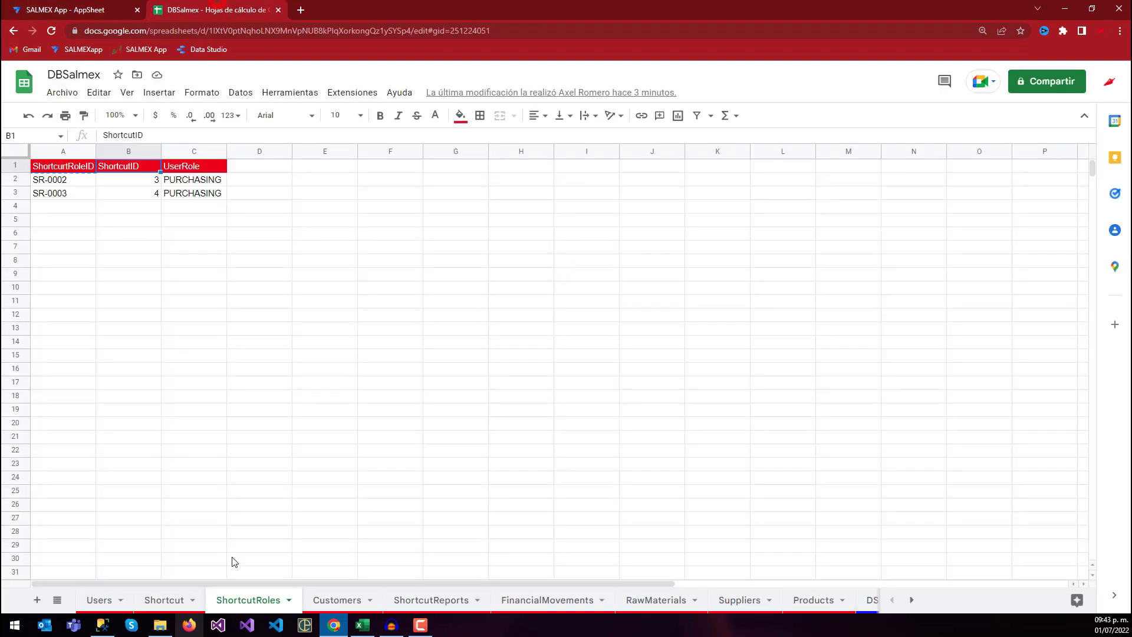
{"action": "left_click", "coordinate": [159, 600]}
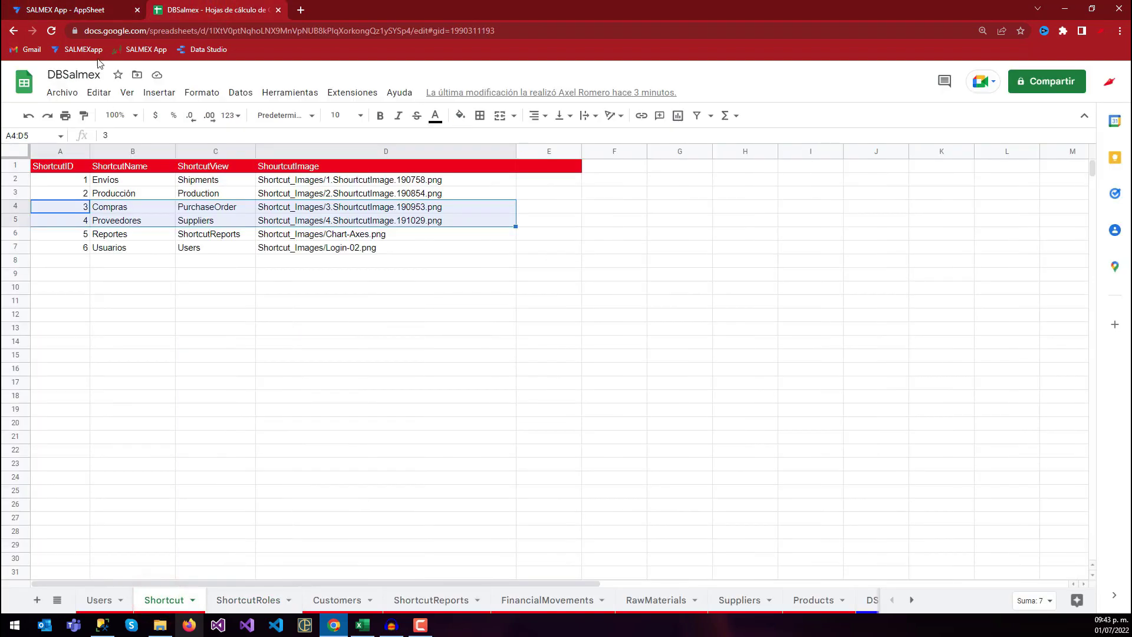
{"action": "left_click", "coordinate": [82, 9]}
{"action": "left_click", "coordinate": [316, 226]}
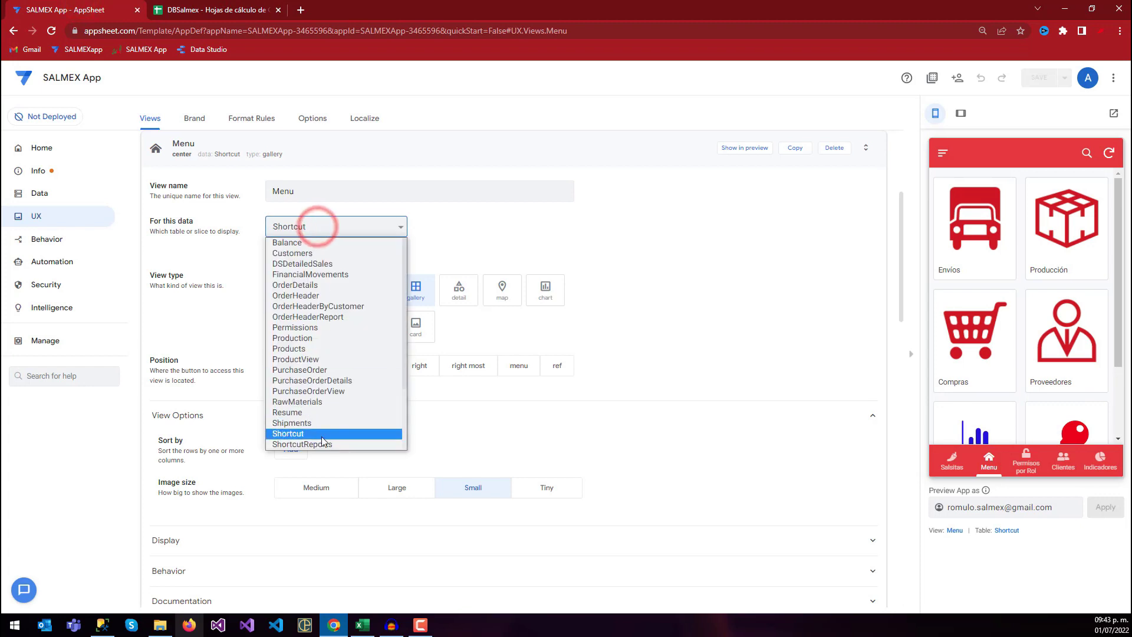
Set the Menu view's data to ShortcutRoles, save, and open the SR-0002 tile in the preview.
{"action": "scroll", "coordinate": [317, 407], "scroll_direction": "down", "scroll_amount": 3}
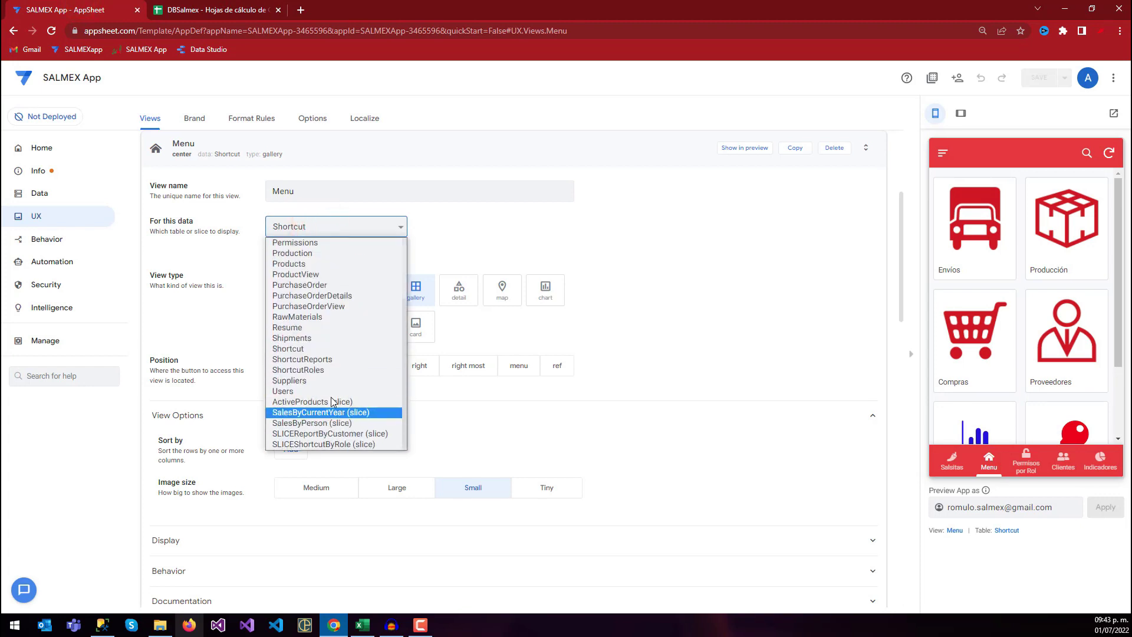
{"action": "left_click", "coordinate": [335, 371]}
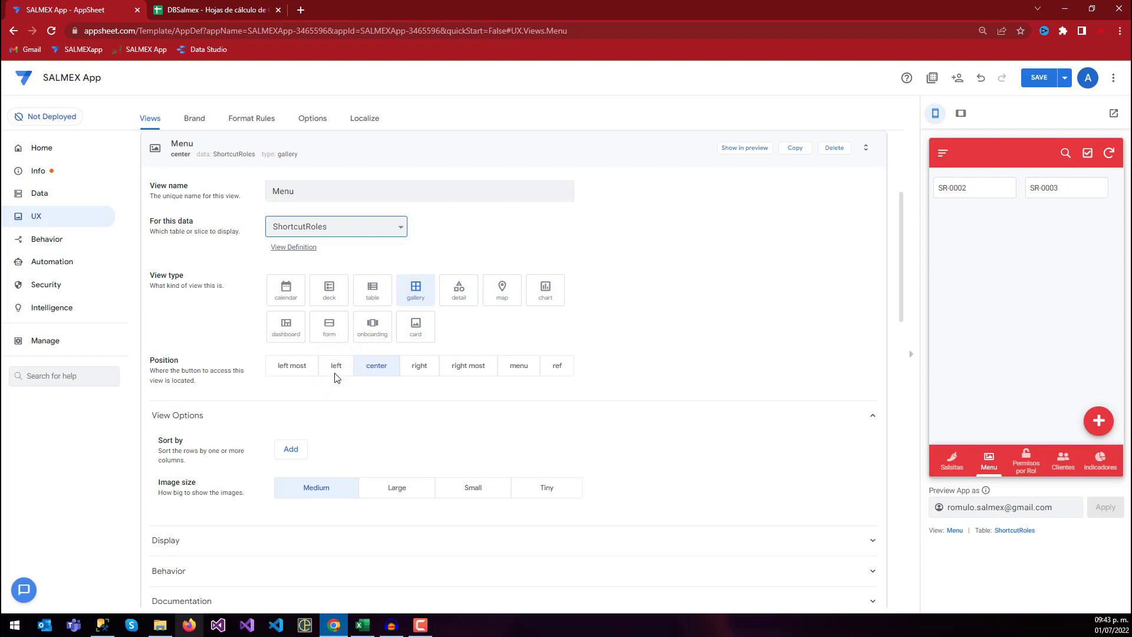
{"action": "left_click", "coordinate": [1031, 88]}
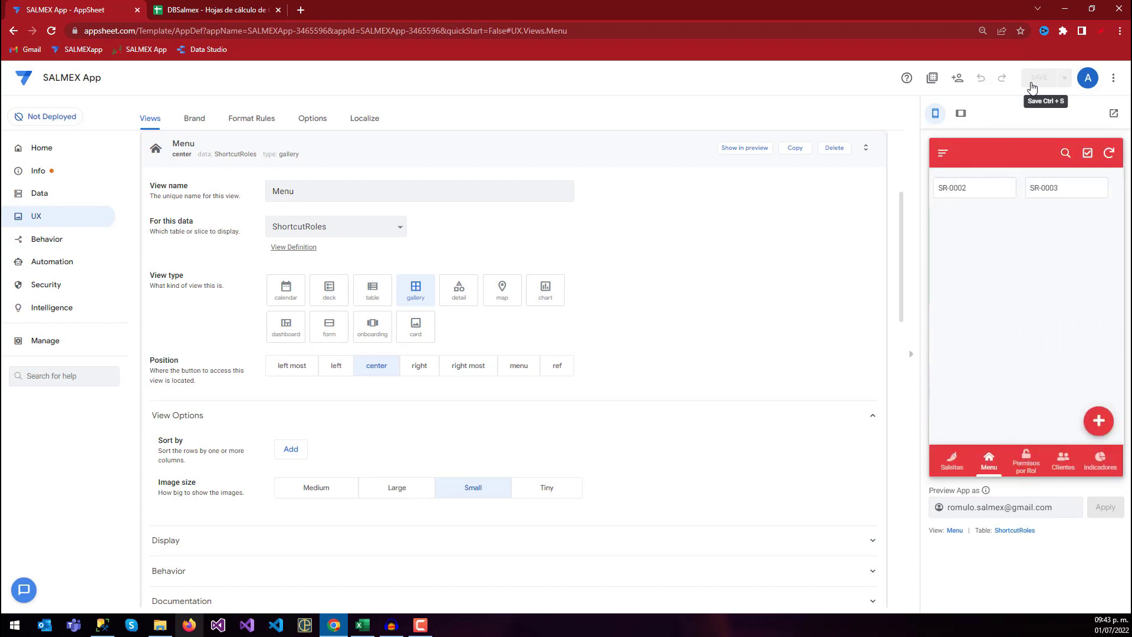
{"action": "left_click", "coordinate": [991, 189]}
{"action": "scroll", "coordinate": [606, 484], "scroll_direction": "down", "scroll_amount": 2}
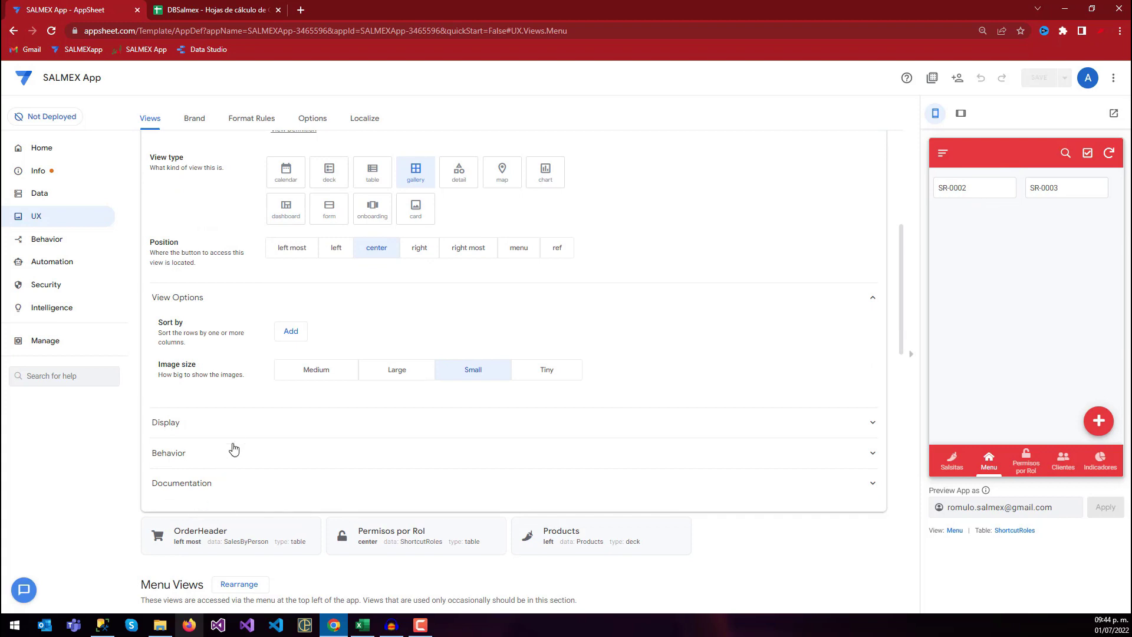
{"action": "scroll", "coordinate": [405, 315], "scroll_direction": "up", "scroll_amount": 1}
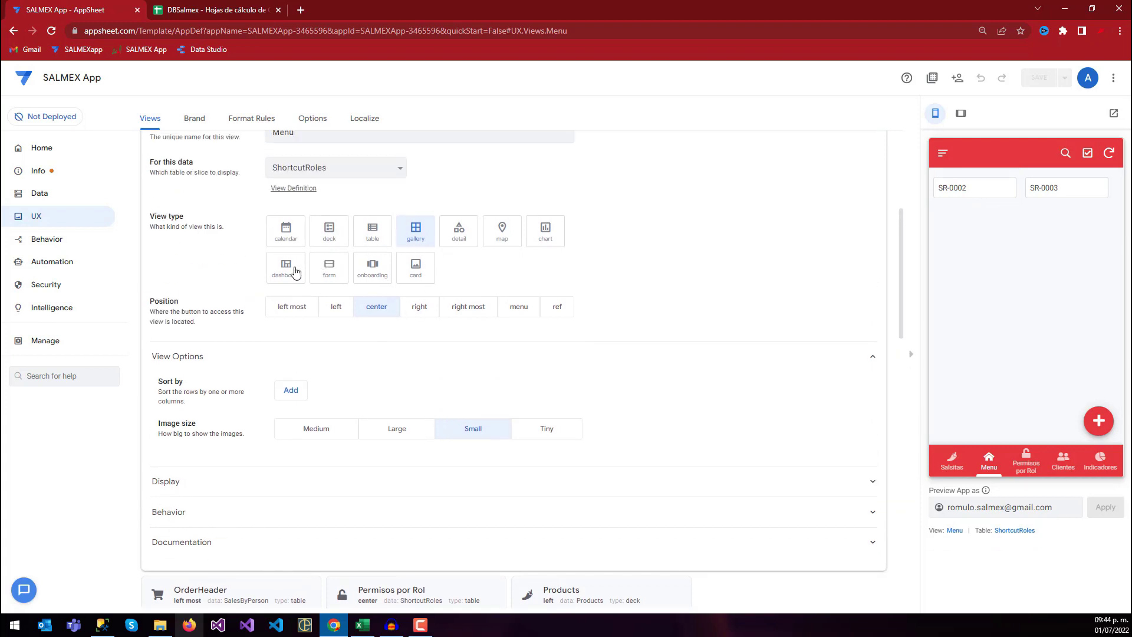
Try the table and detail view types, then return the Menu view to gallery.
{"action": "left_click", "coordinate": [379, 231]}
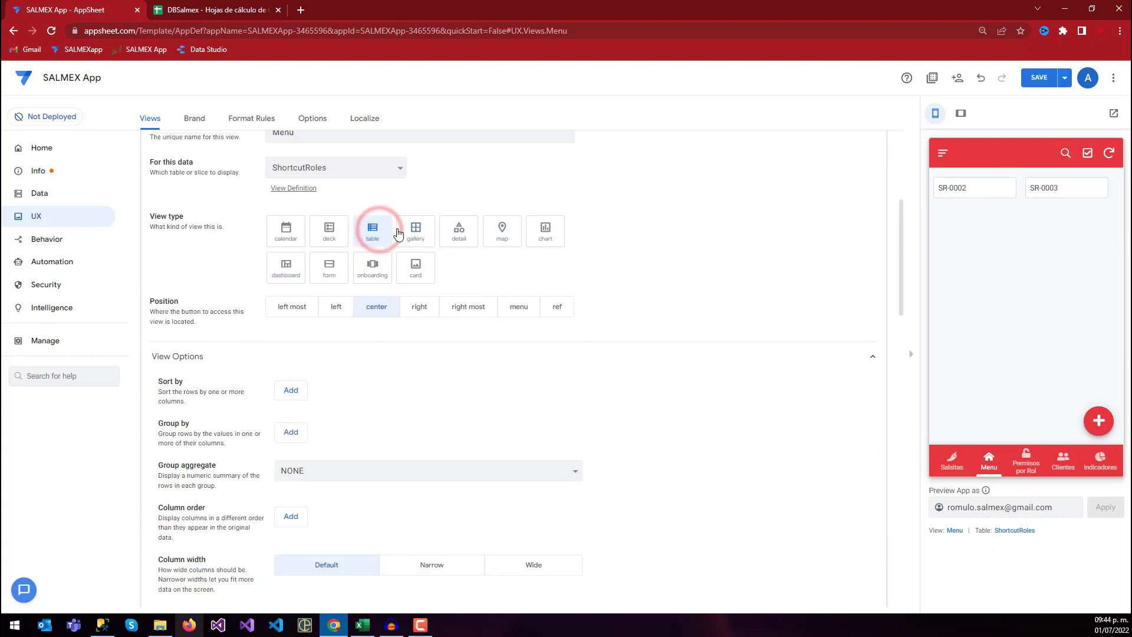
{"action": "left_click", "coordinate": [405, 230]}
{"action": "left_click", "coordinate": [465, 231]}
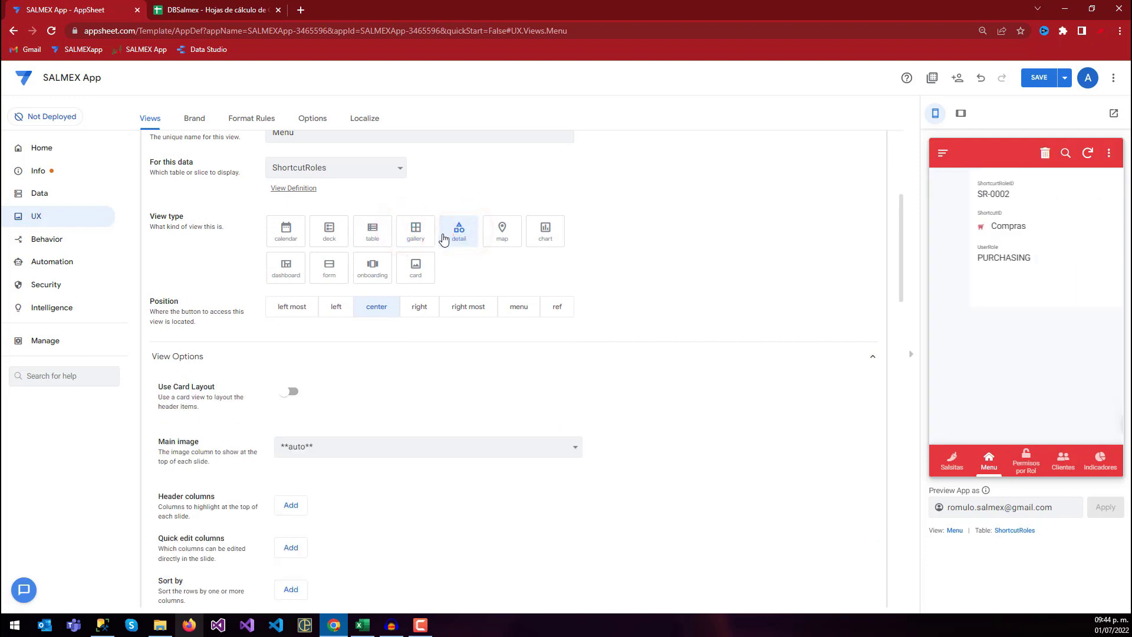
{"action": "left_click", "coordinate": [399, 239]}
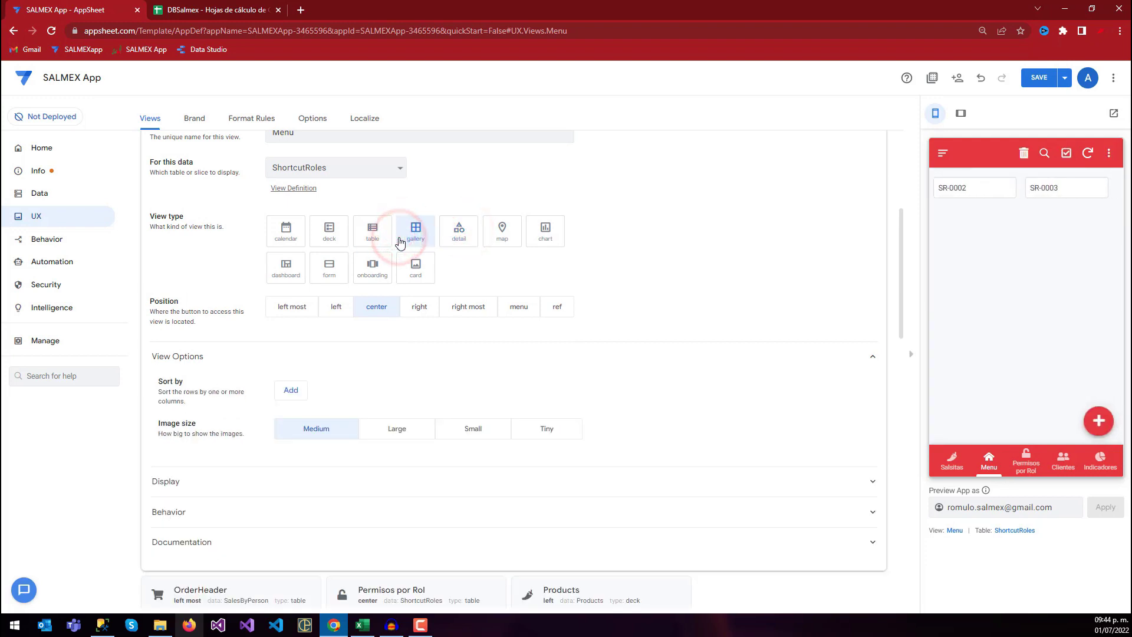
Try ShortcutReports as the Menu view's data, then revert it to ShortcutRoles.
{"action": "left_click", "coordinate": [358, 173]}
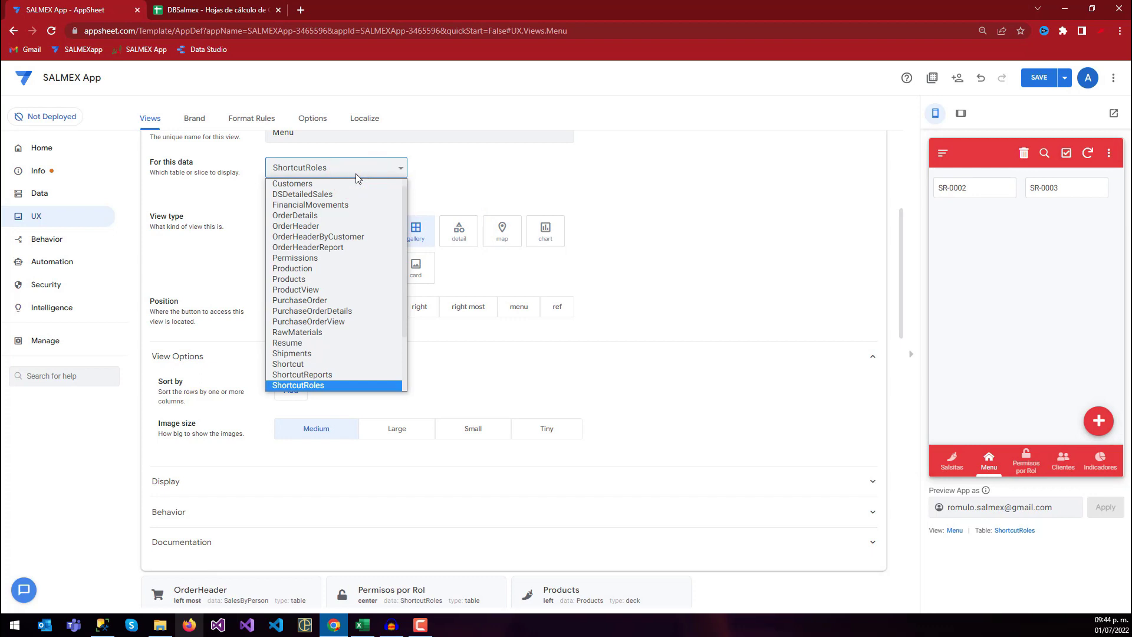
{"action": "left_click", "coordinate": [323, 377]}
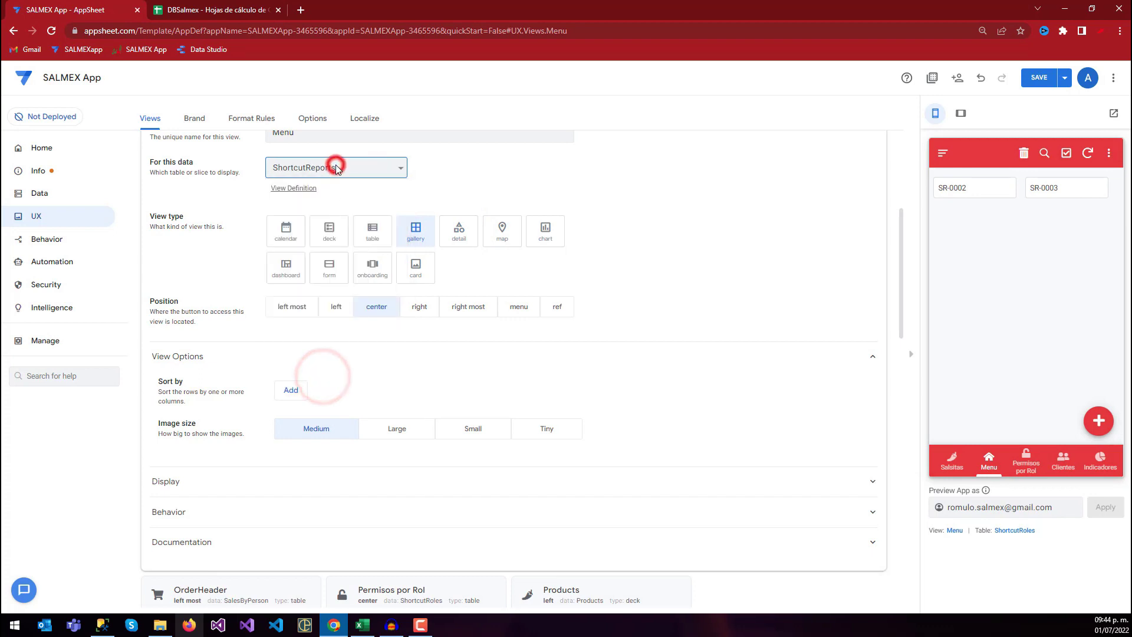
{"action": "left_click", "coordinate": [332, 166]}
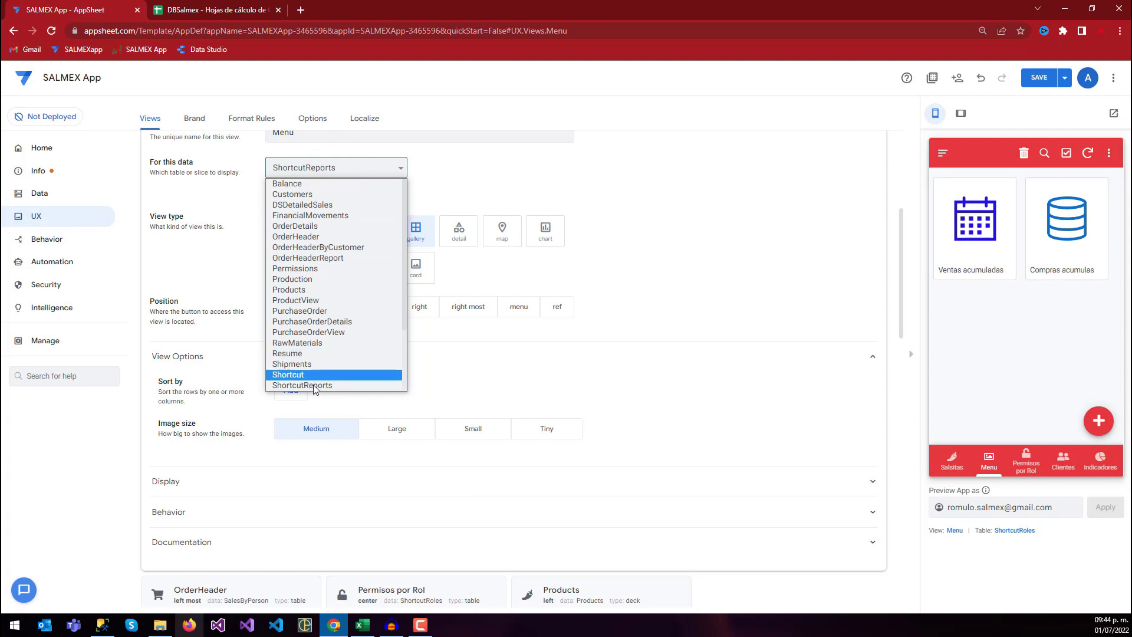
{"action": "scroll", "coordinate": [323, 371], "scroll_direction": "down", "scroll_amount": 2}
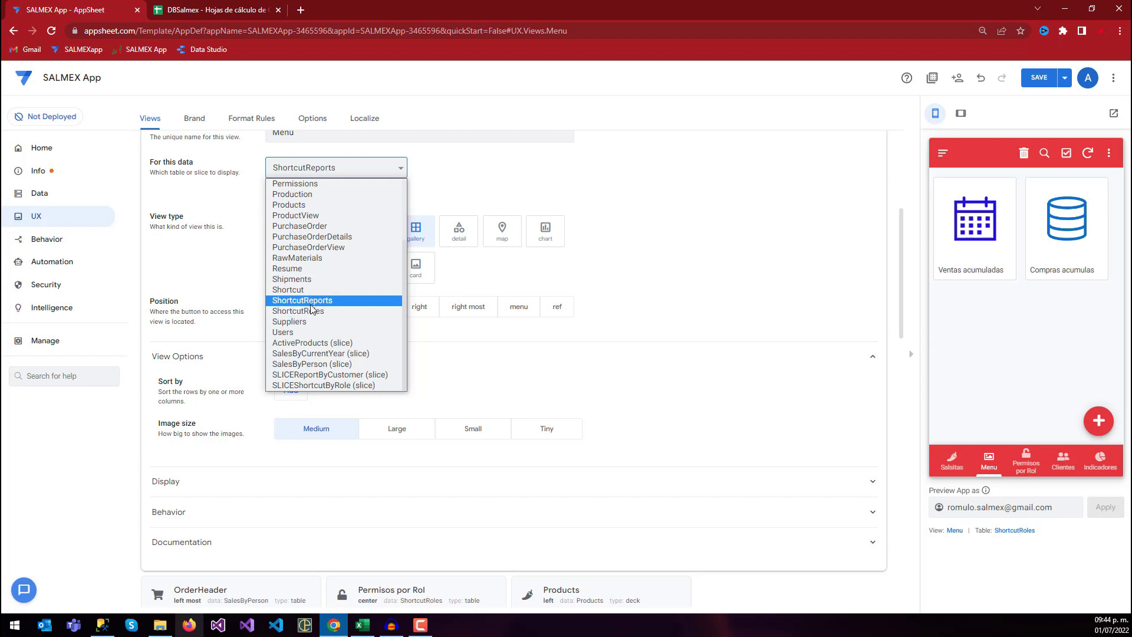
{"action": "left_click", "coordinate": [309, 309]}
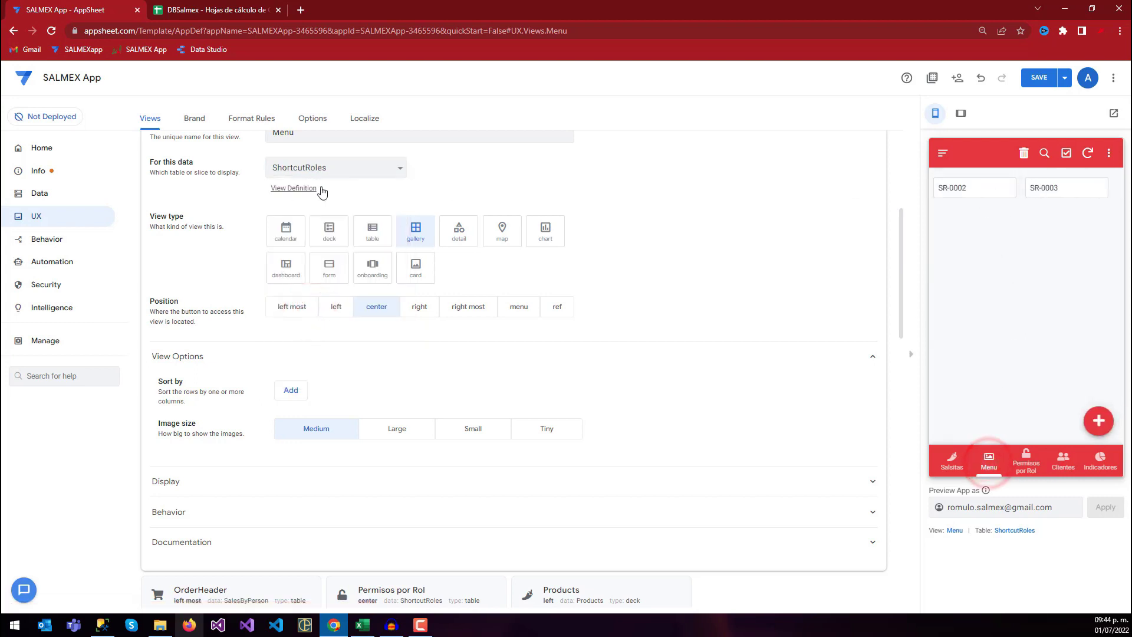
{"action": "scroll", "coordinate": [230, 184], "scroll_direction": "up", "scroll_amount": 2}
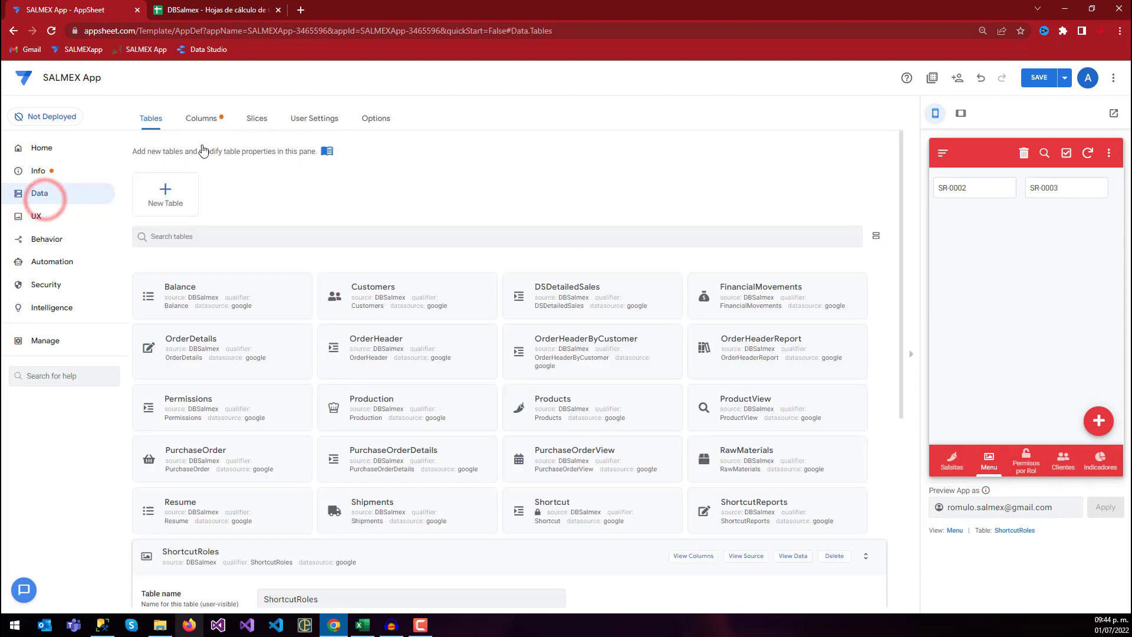
Dismiss the three suggested slices in the data slices list.
{"action": "left_click", "coordinate": [257, 118]}
{"action": "left_click", "coordinate": [288, 182]}
{"action": "left_click", "coordinate": [288, 182]}
{"action": "left_click", "coordinate": [288, 182]}
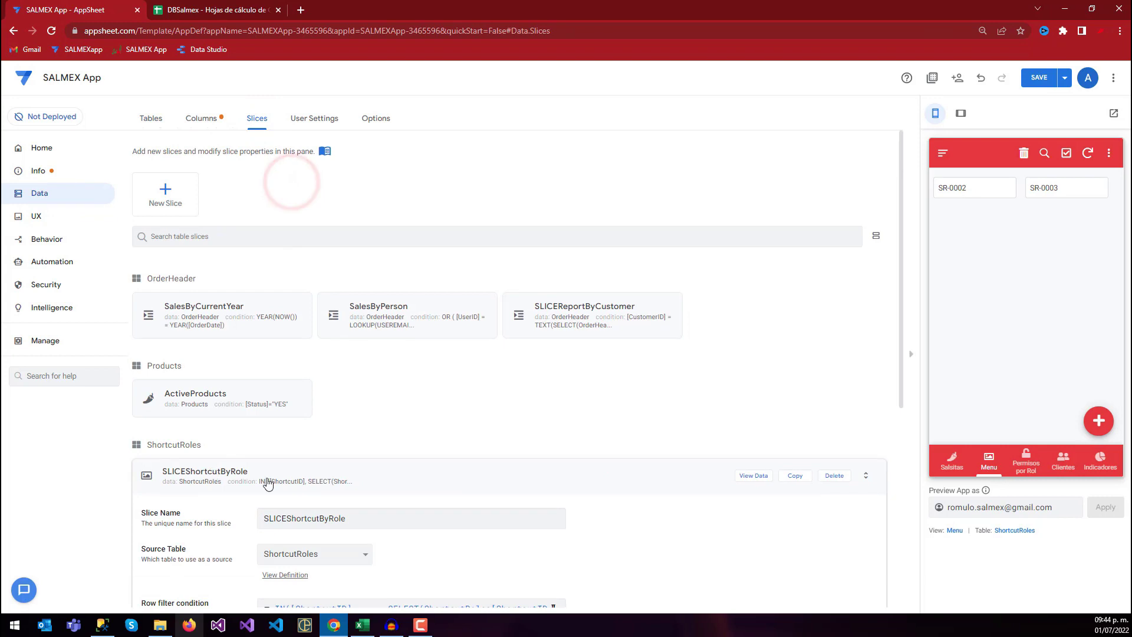
{"action": "scroll", "coordinate": [307, 519], "scroll_direction": "down", "scroll_amount": 1}
{"action": "scroll", "coordinate": [325, 504], "scroll_direction": "down", "scroll_amount": 1}
Make the slice draw from the Shortcut table, save, and sync the preview.
{"action": "left_click", "coordinate": [328, 443]}
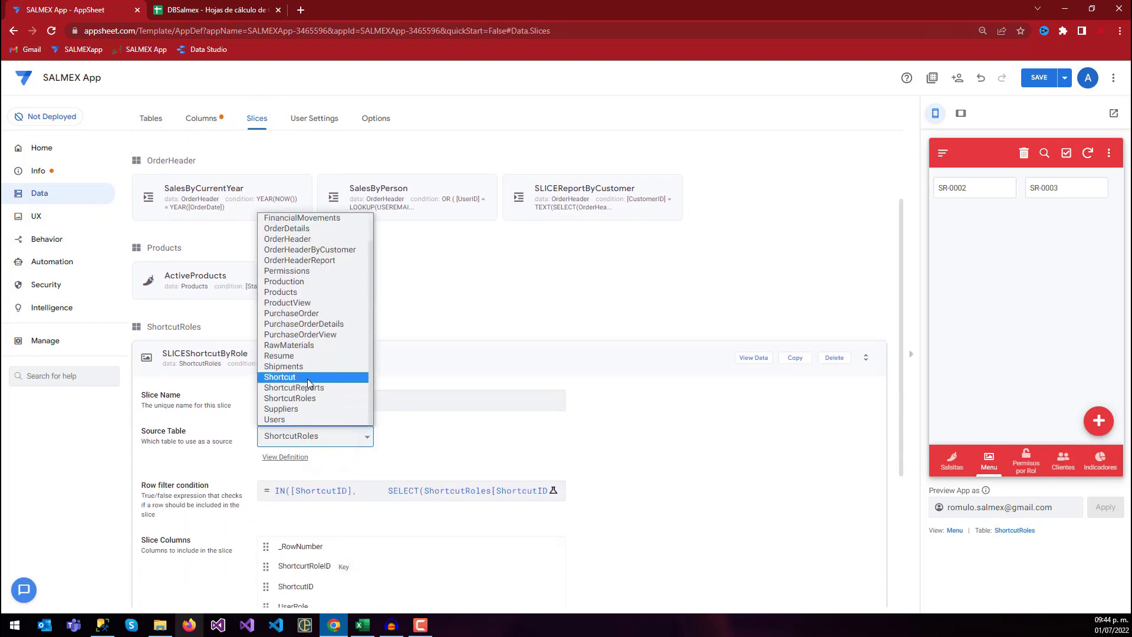
{"action": "left_click", "coordinate": [307, 377]}
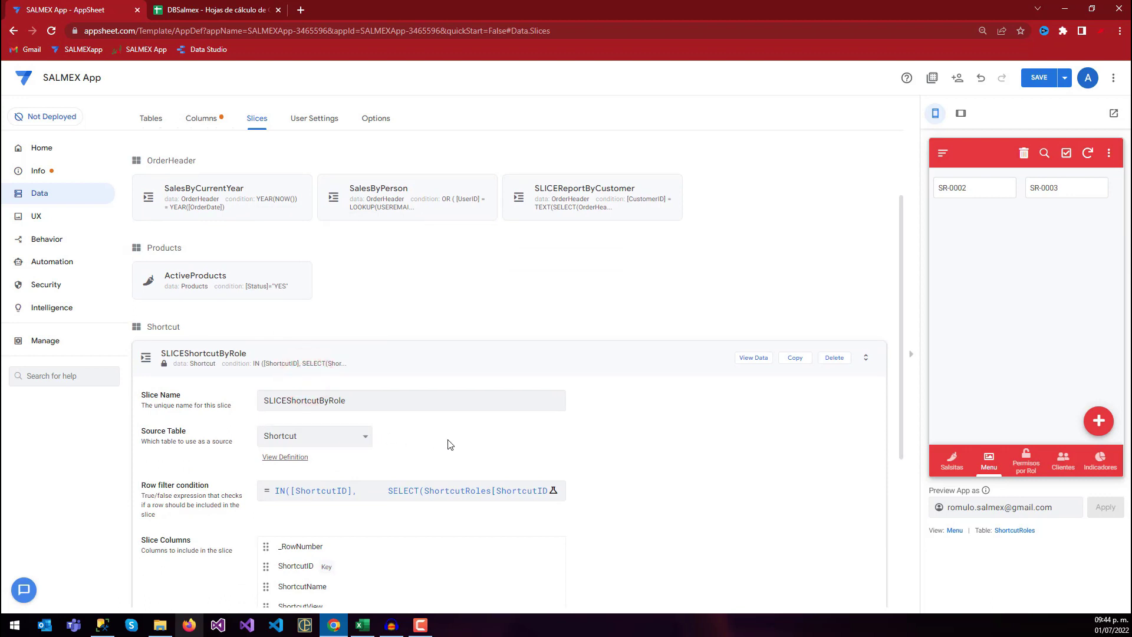
{"action": "left_click", "coordinate": [1042, 80]}
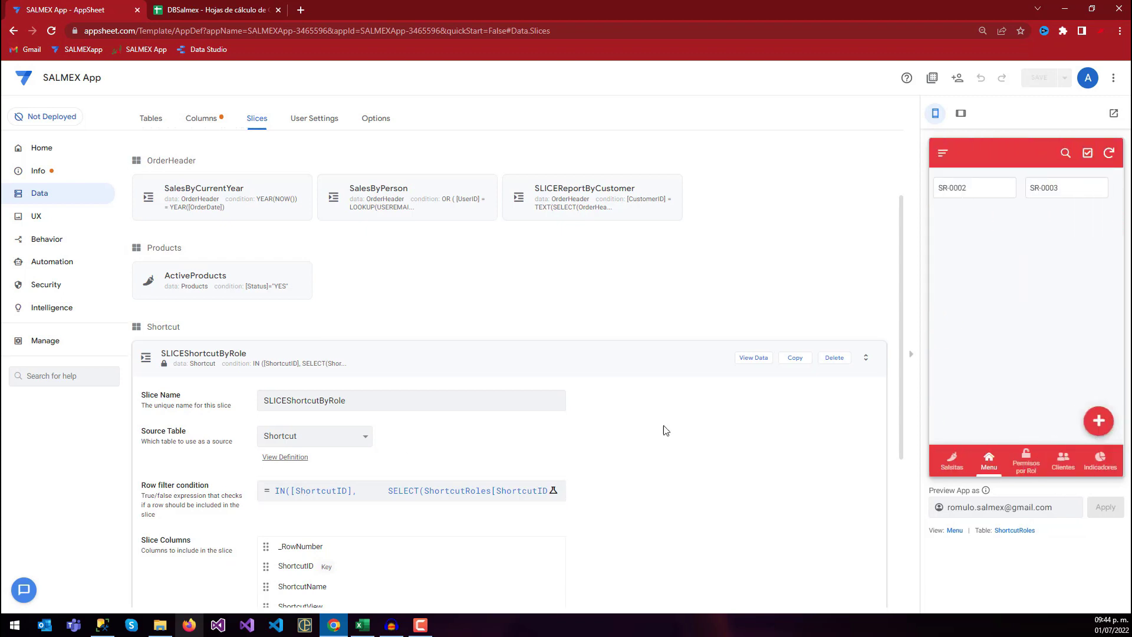
{"action": "left_click", "coordinate": [1104, 152]}
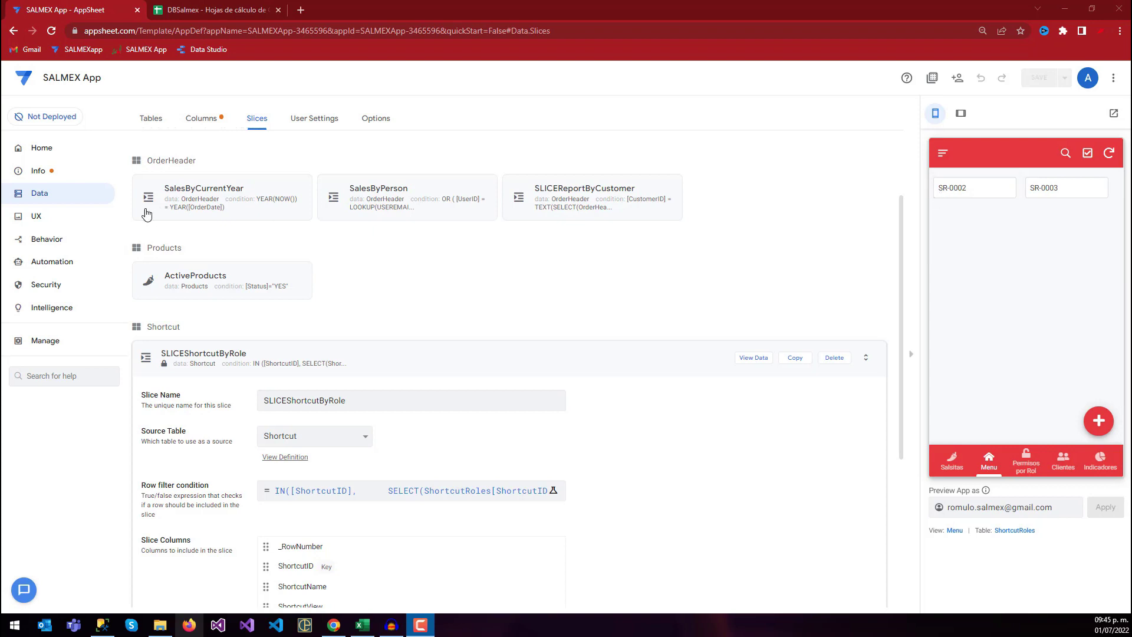
Inspect the SR-0002 record in the preview and return to the view settings.
{"action": "left_click", "coordinate": [988, 188]}
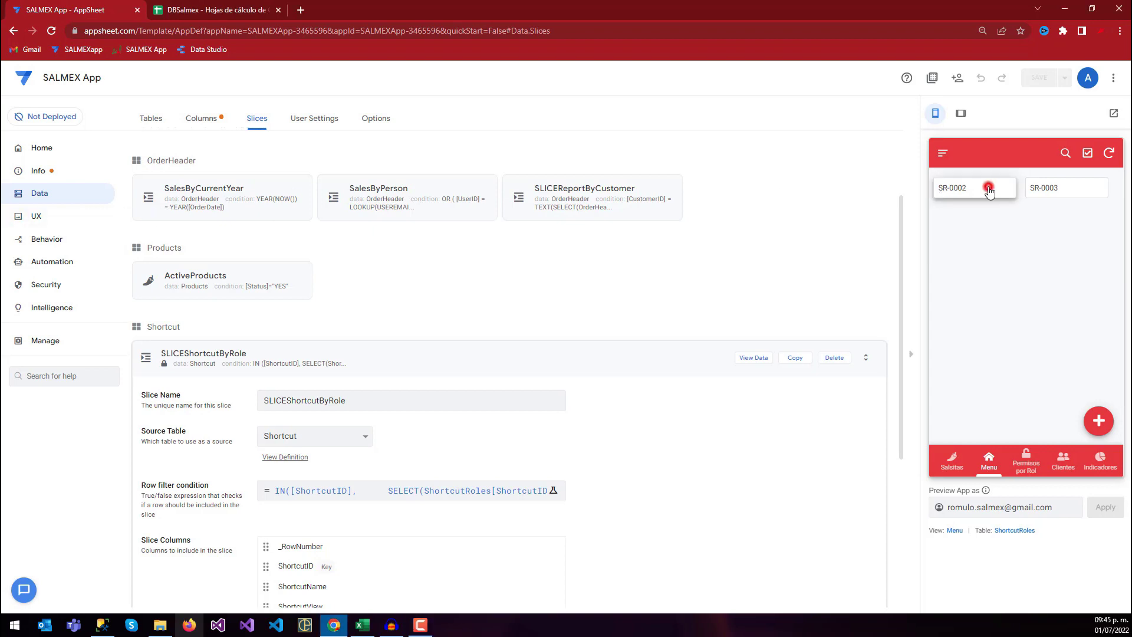
{"action": "left_click", "coordinate": [941, 155]}
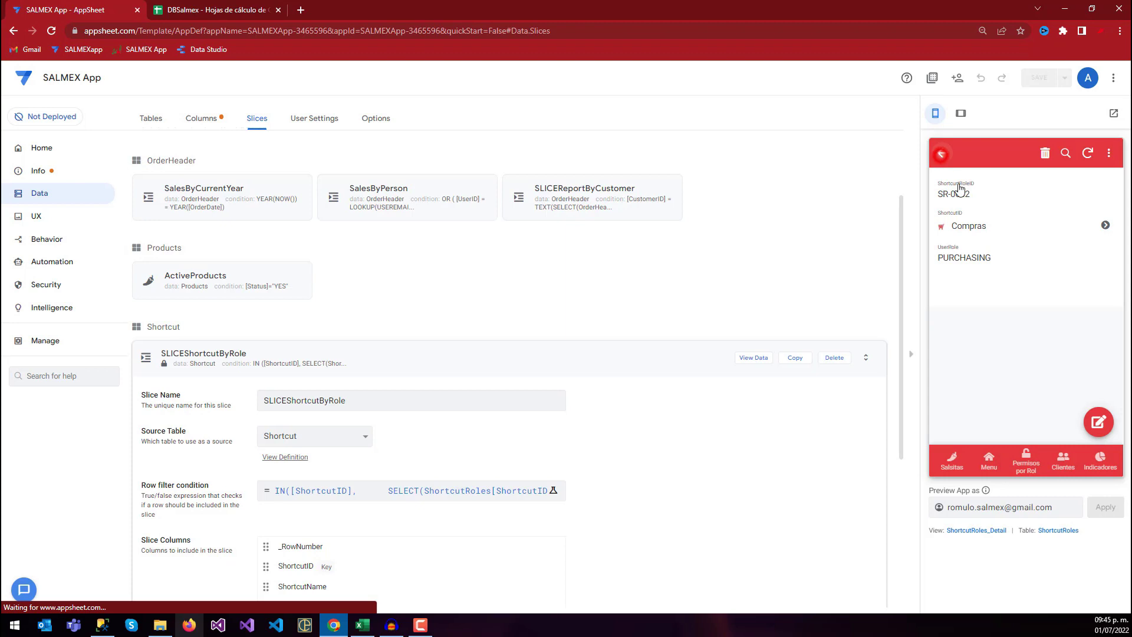
{"action": "left_click", "coordinate": [57, 222]}
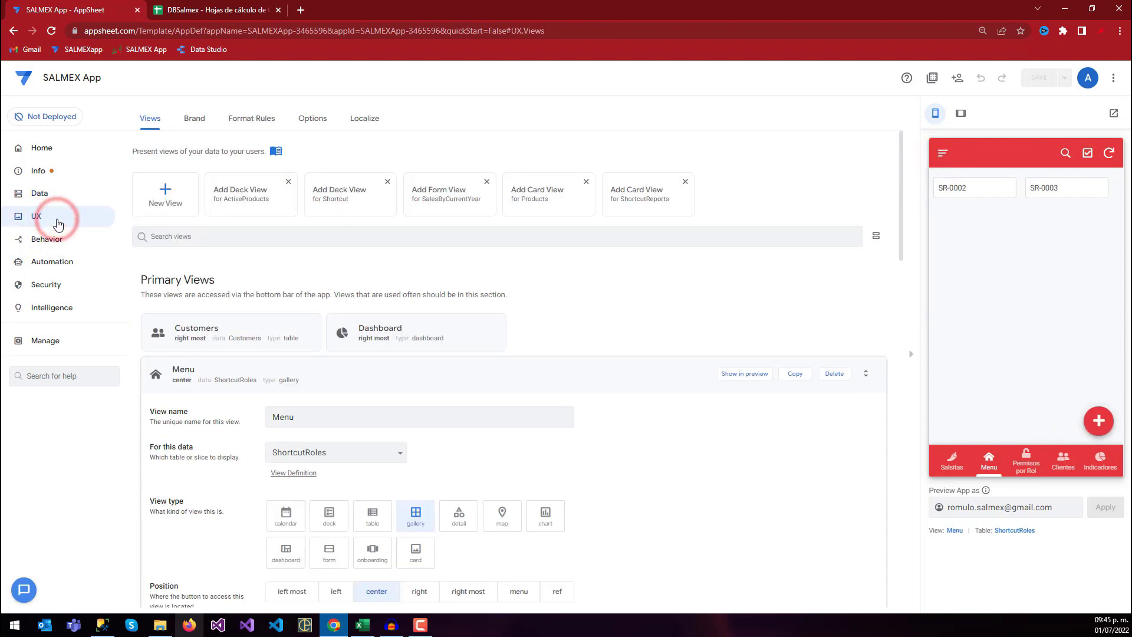
Change the Menu view's data from Shortcut to the SLICEShortcutByRole slice and save.
{"action": "scroll", "coordinate": [377, 413], "scroll_direction": "down", "scroll_amount": 1}
{"action": "scroll", "coordinate": [399, 393], "scroll_direction": "down", "scroll_amount": 2}
{"action": "left_click", "coordinate": [378, 276]}
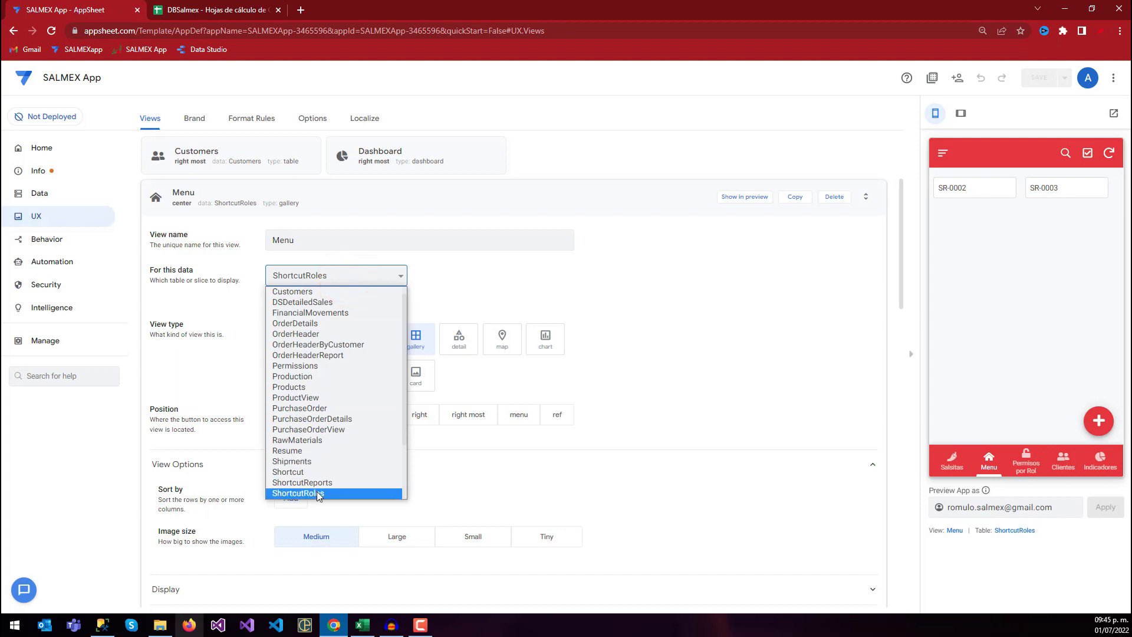
{"action": "left_click", "coordinate": [317, 472]}
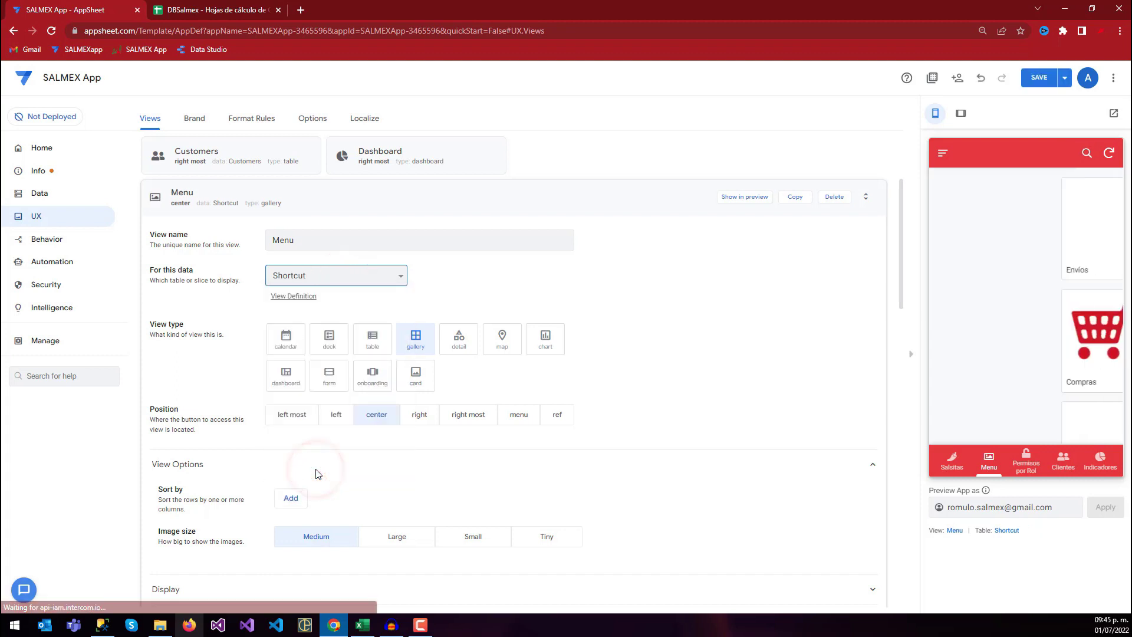
{"action": "left_click", "coordinate": [383, 275]}
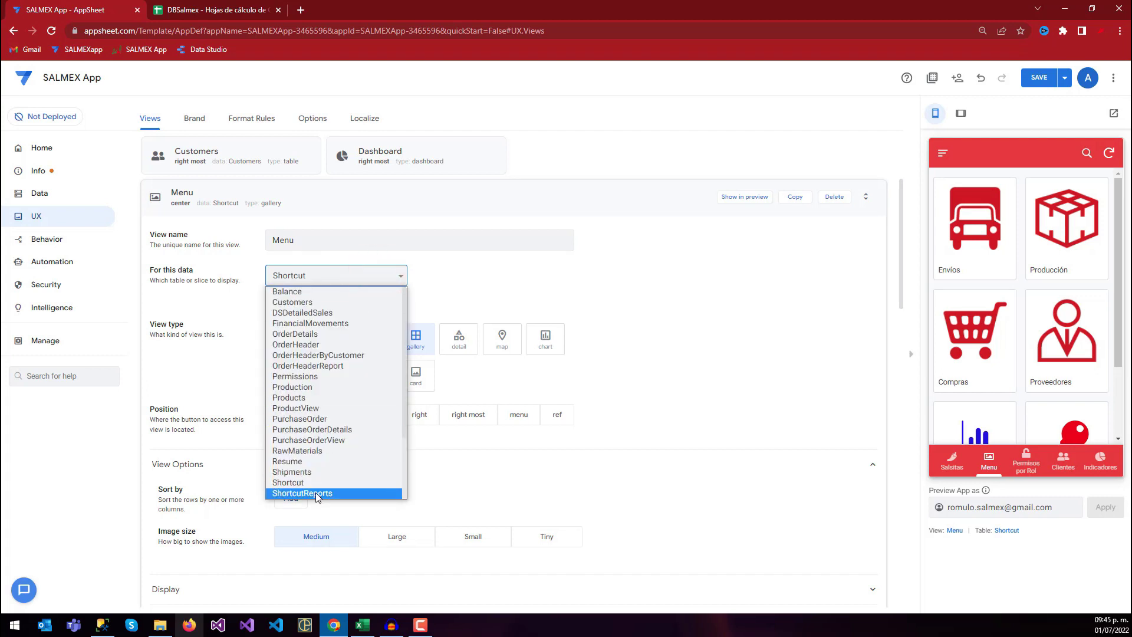
{"action": "scroll", "coordinate": [320, 422], "scroll_direction": "down", "scroll_amount": 3}
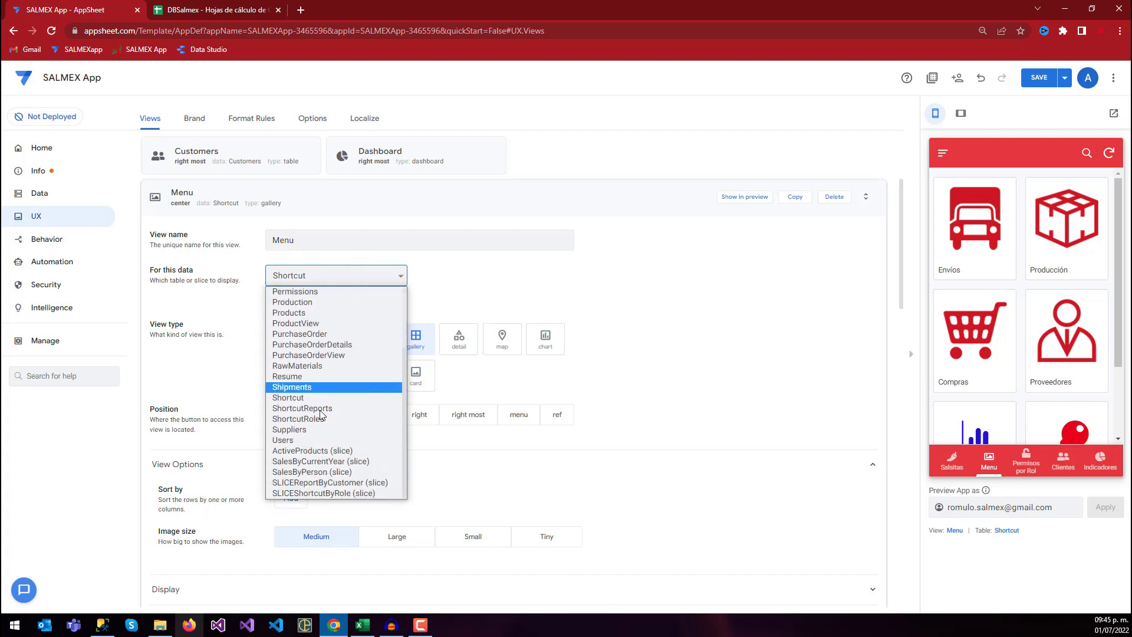
{"action": "left_click", "coordinate": [335, 494]}
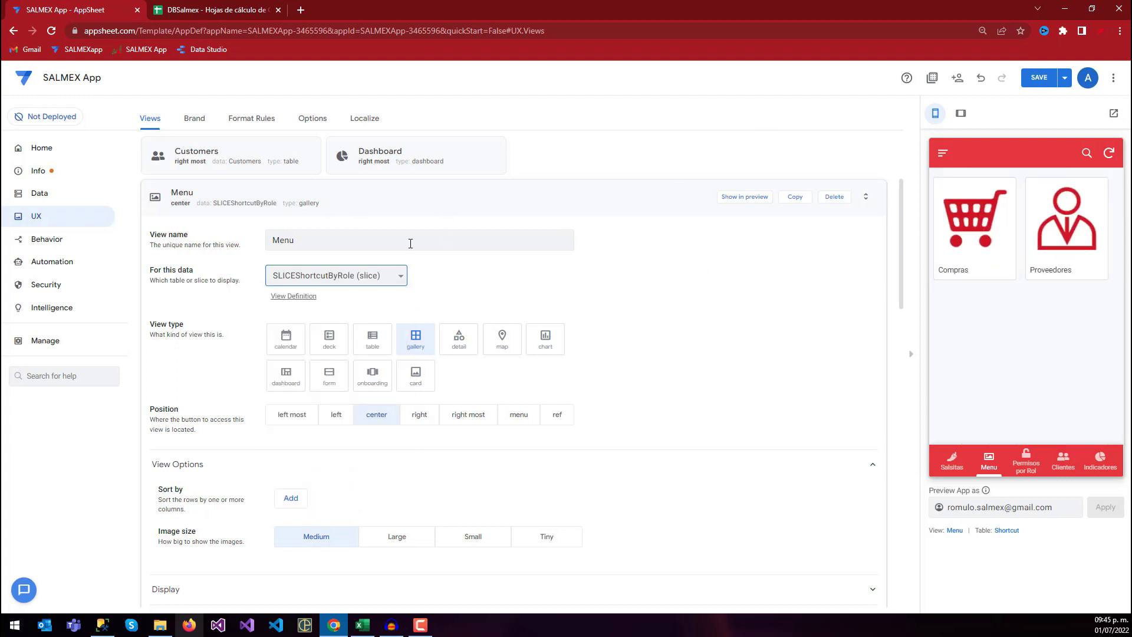
{"action": "left_click", "coordinate": [1036, 77]}
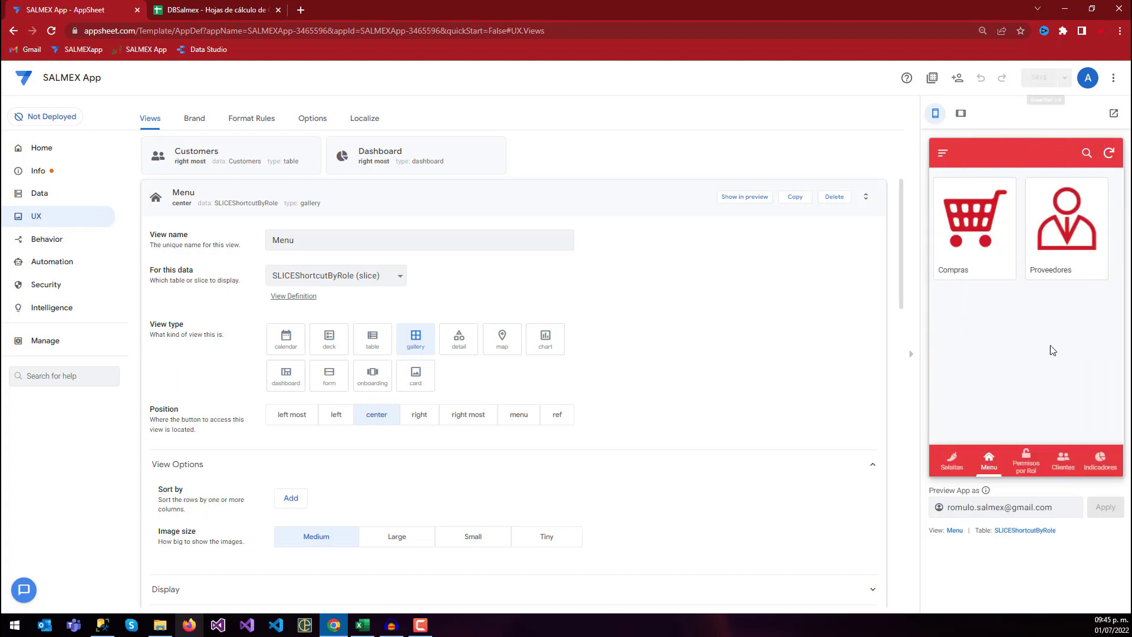
{"action": "left_click", "coordinate": [1013, 459]}
Compare the Menu gallery and Permisos por Rol records for the current preview user.
{"action": "left_click", "coordinate": [996, 461]}
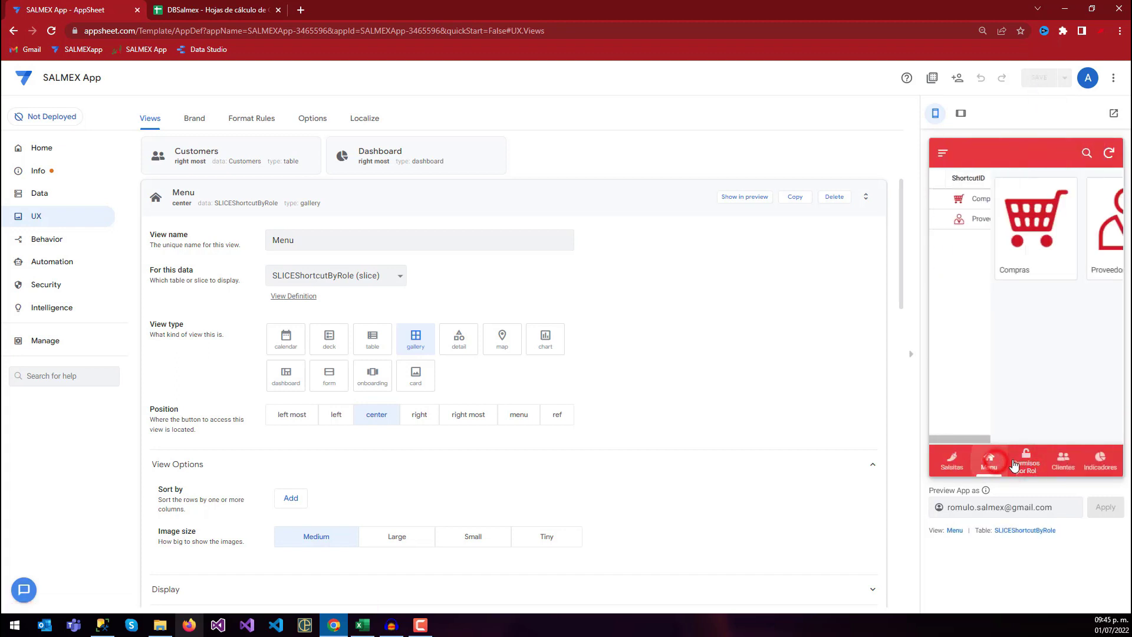
{"action": "left_click", "coordinate": [1023, 467]}
{"action": "left_click", "coordinate": [988, 462]}
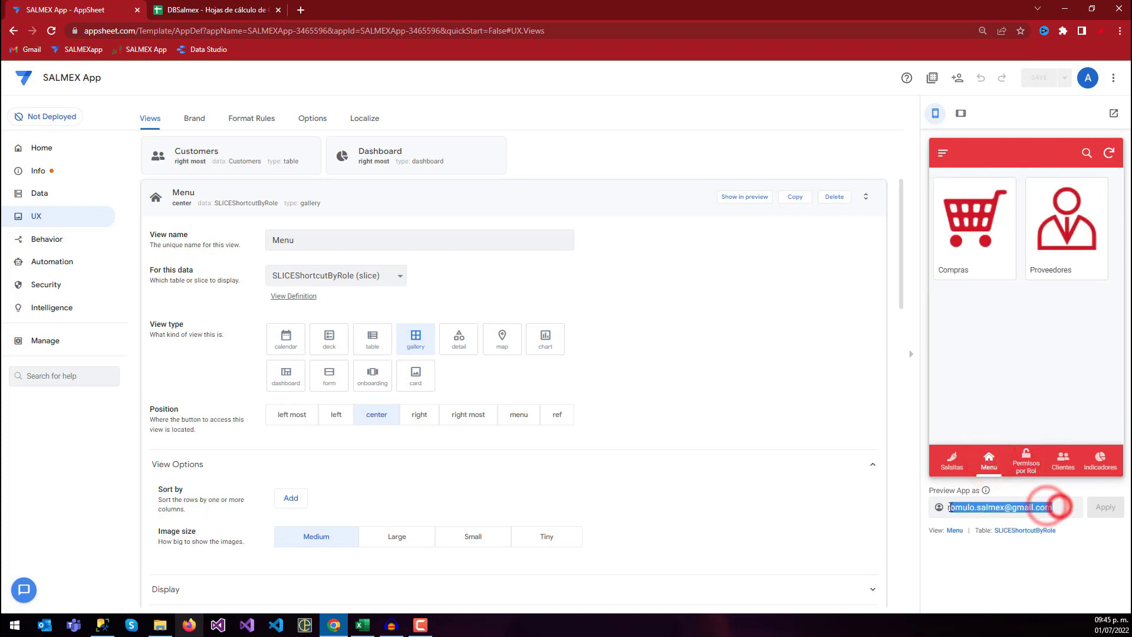
{"action": "left_click_drag", "start_coordinate": [1051, 507], "coordinate": [934, 510]}
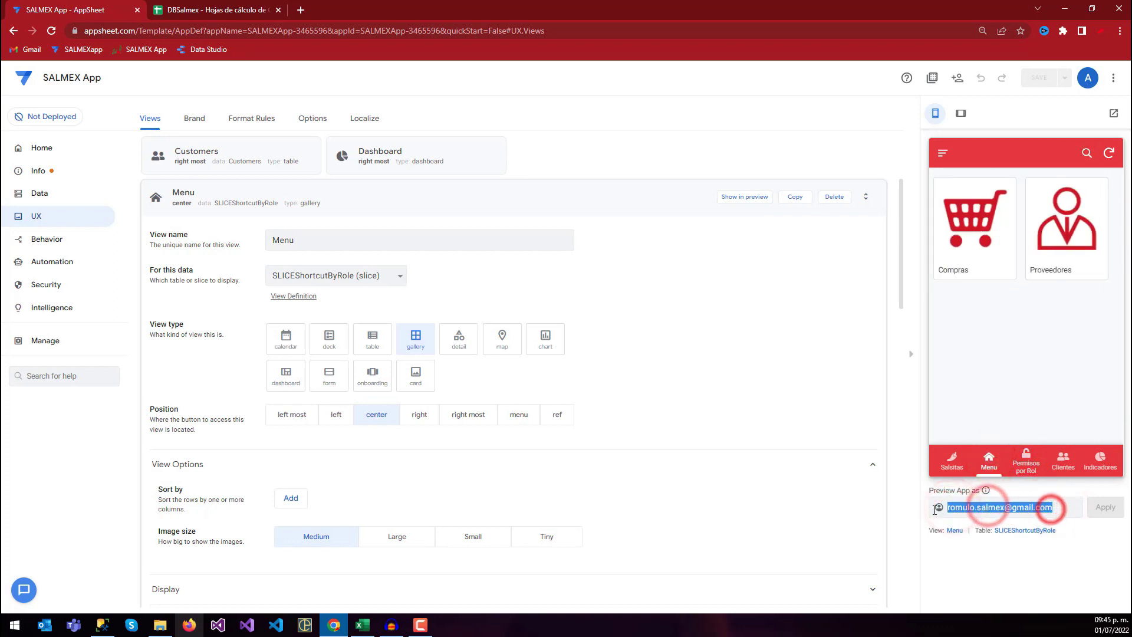
{"action": "left_click", "coordinate": [1026, 463]}
Add and save record SR-0004 giving the SALES role the Envios shortcut.
{"action": "left_click", "coordinate": [1098, 423]}
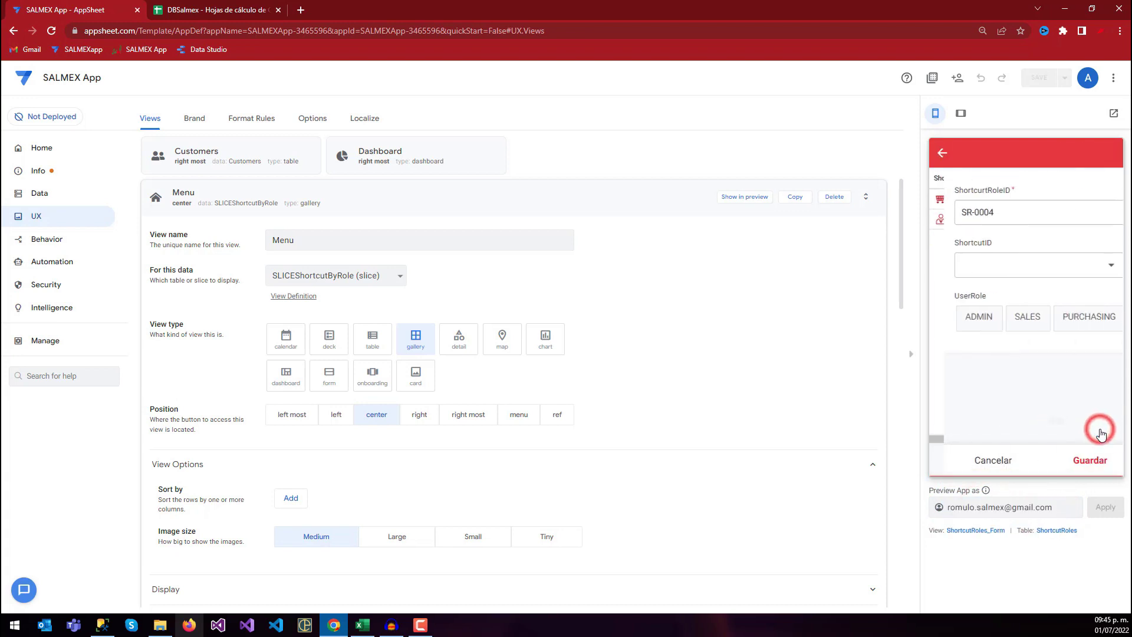
{"action": "left_click", "coordinate": [999, 270]}
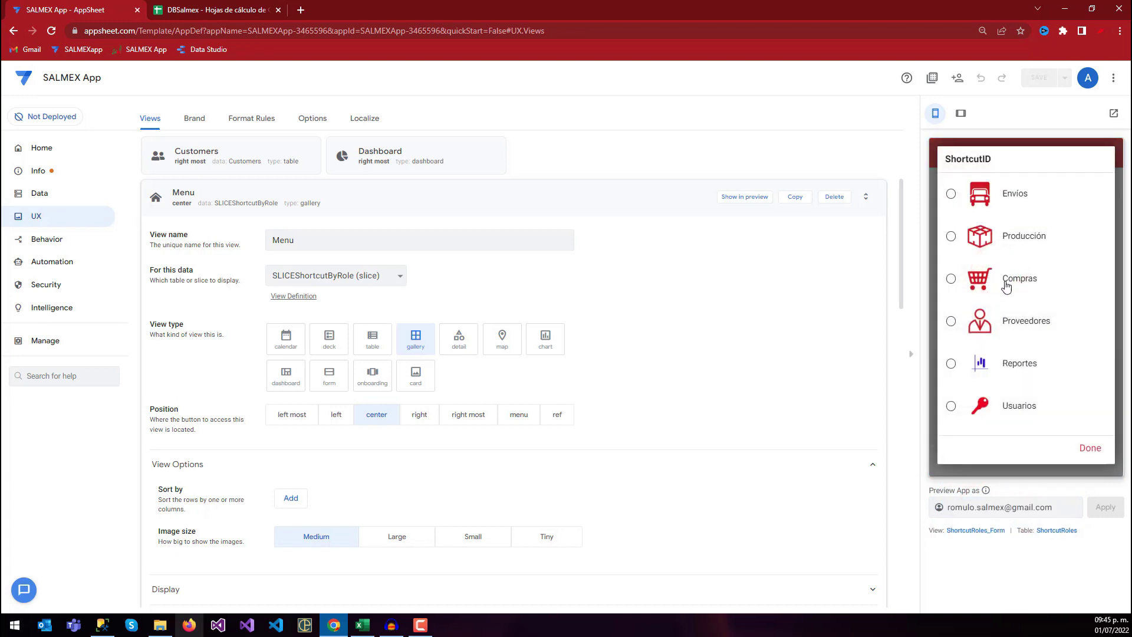
{"action": "left_click", "coordinate": [990, 233]}
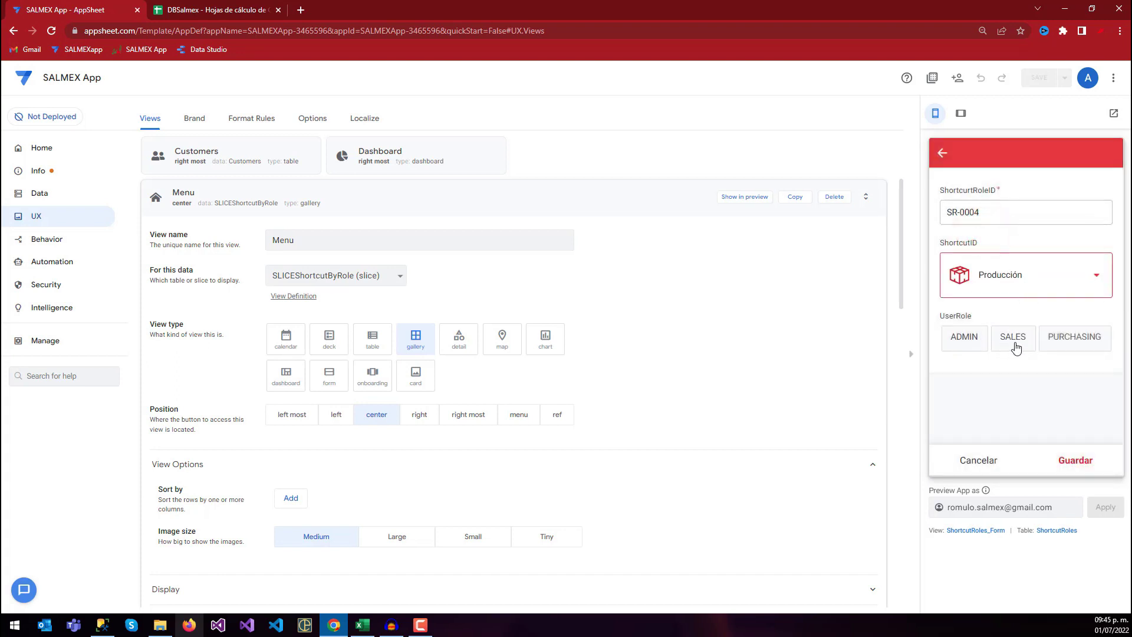
{"action": "left_click", "coordinate": [1019, 265]}
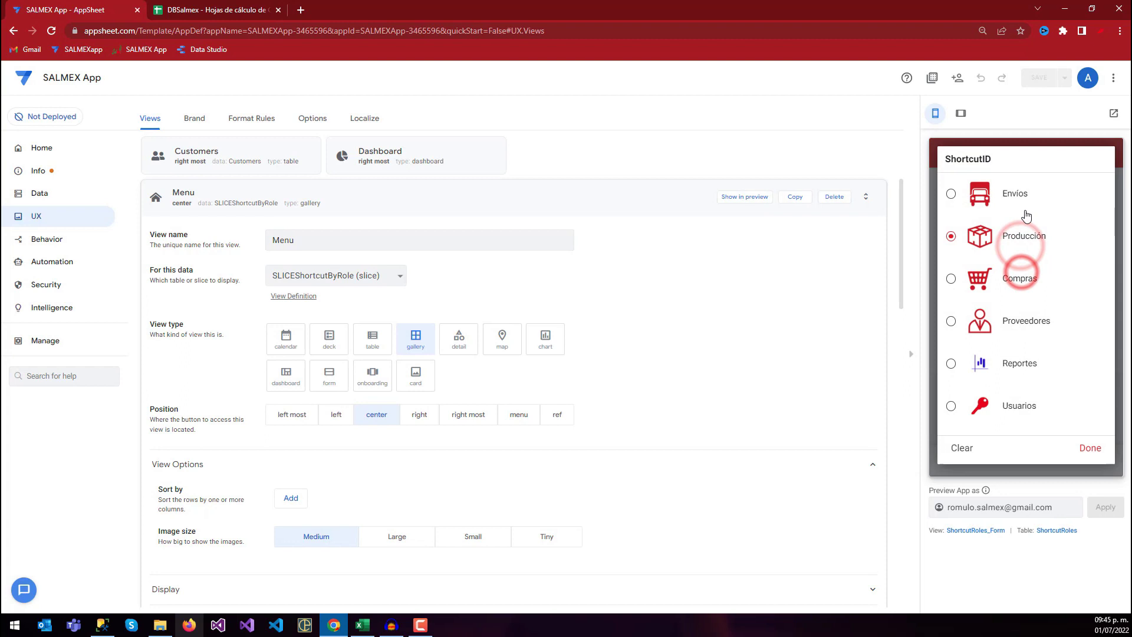
{"action": "left_click", "coordinate": [995, 199]}
{"action": "left_click", "coordinate": [1014, 346]}
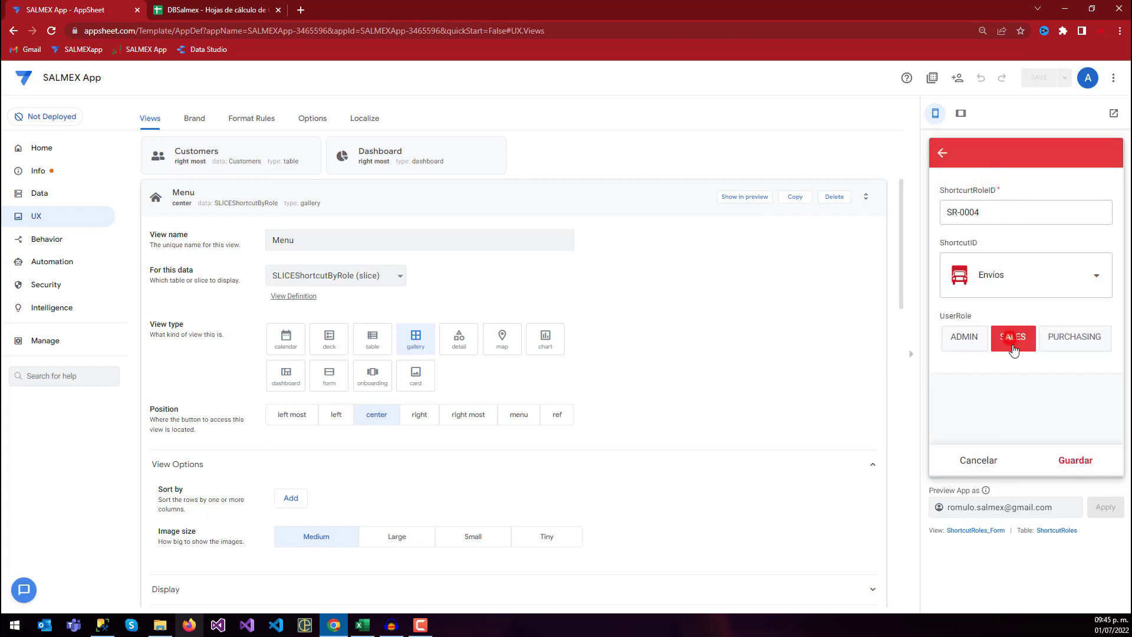
{"action": "left_click", "coordinate": [1075, 460]}
Add and save SR-0005 giving SALES the Producción shortcut, then sync the app.
{"action": "left_click", "coordinate": [1069, 420]}
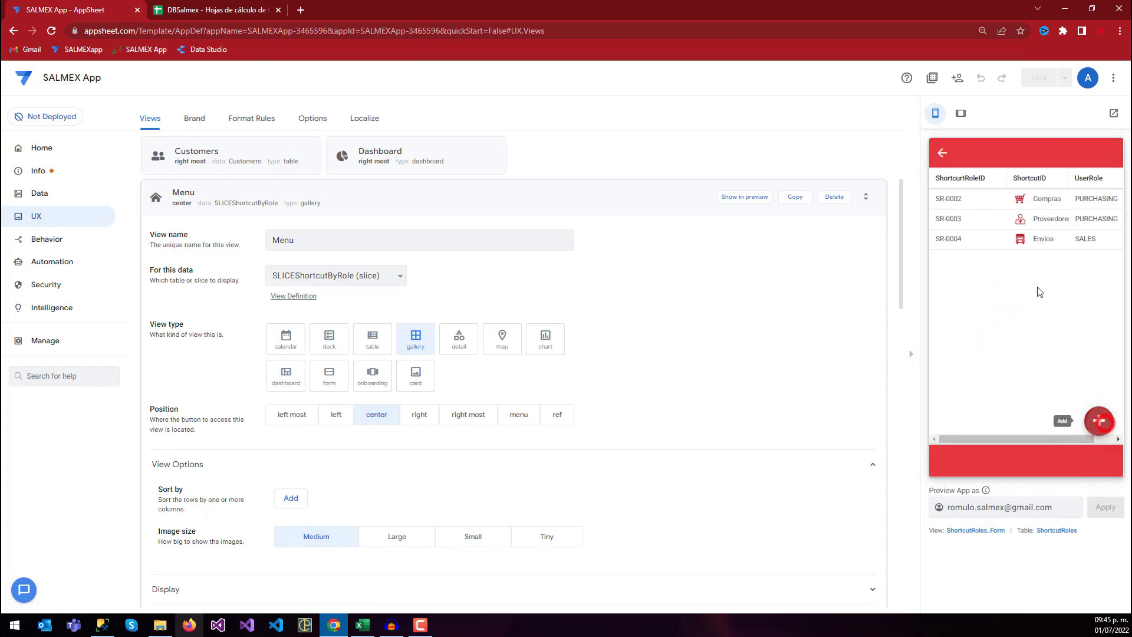
{"action": "left_click", "coordinate": [1014, 266]}
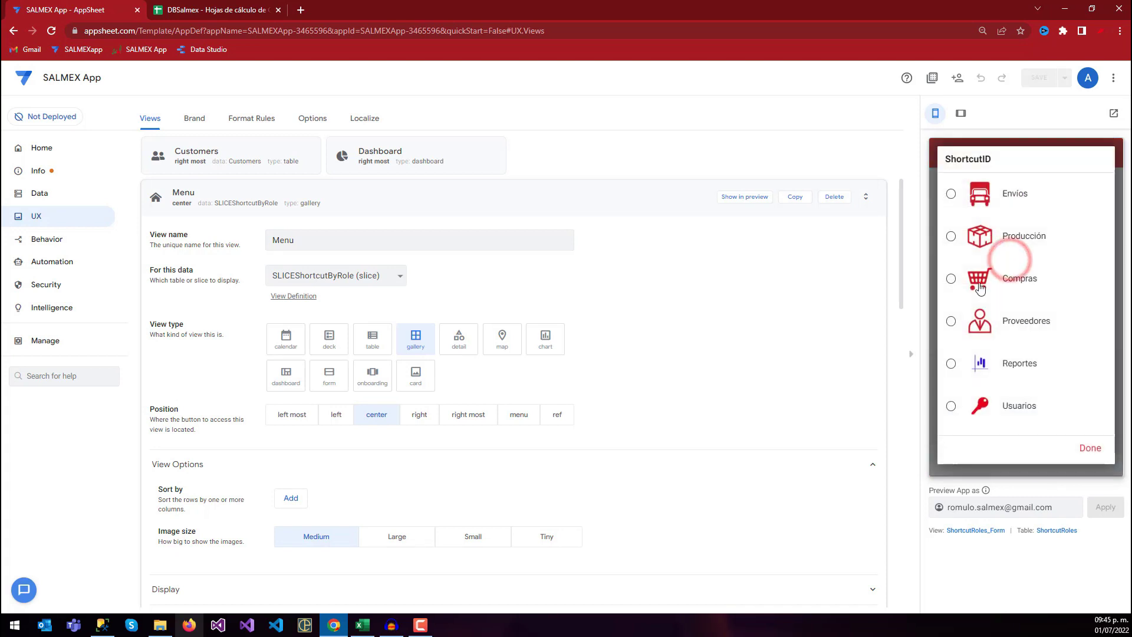
{"action": "left_click", "coordinate": [991, 244]}
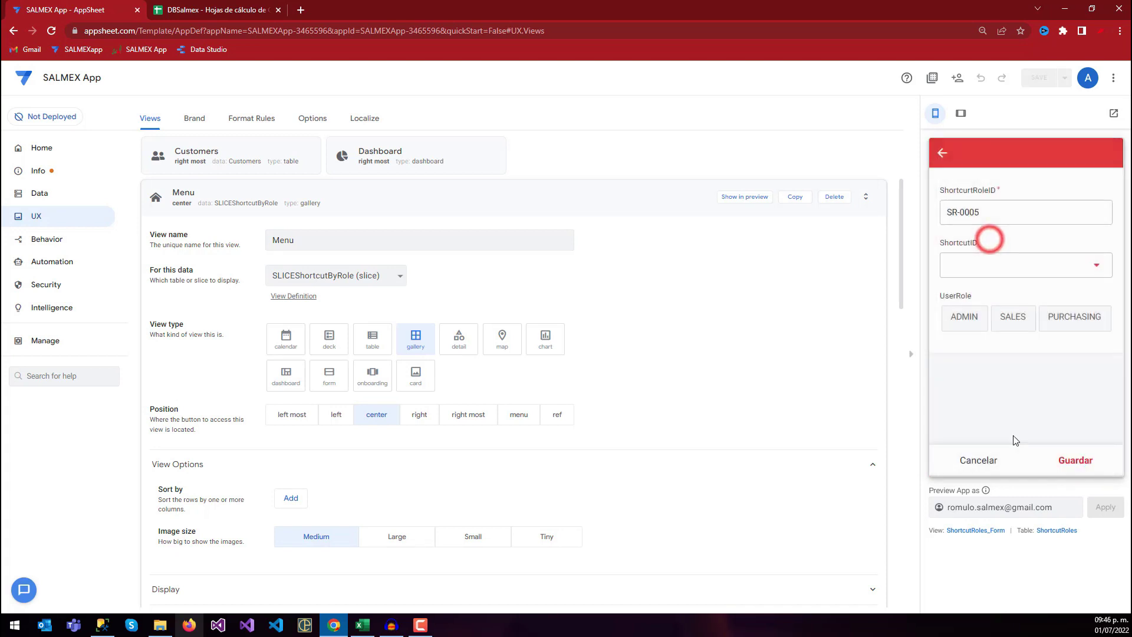
{"action": "left_click", "coordinate": [1013, 336]}
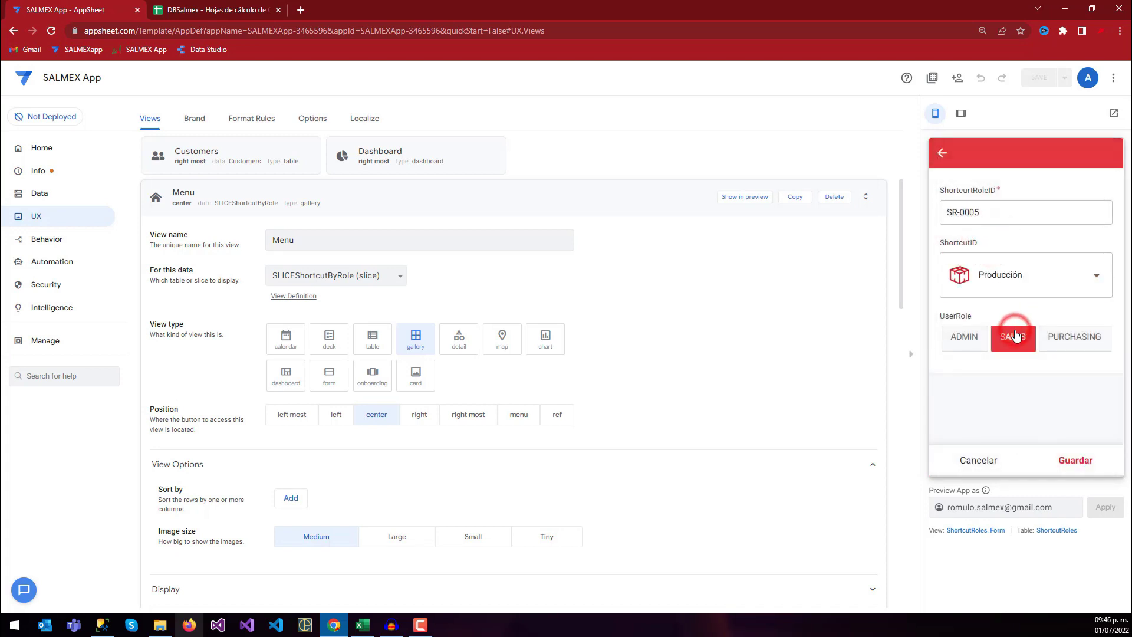
{"action": "left_click", "coordinate": [1064, 458]}
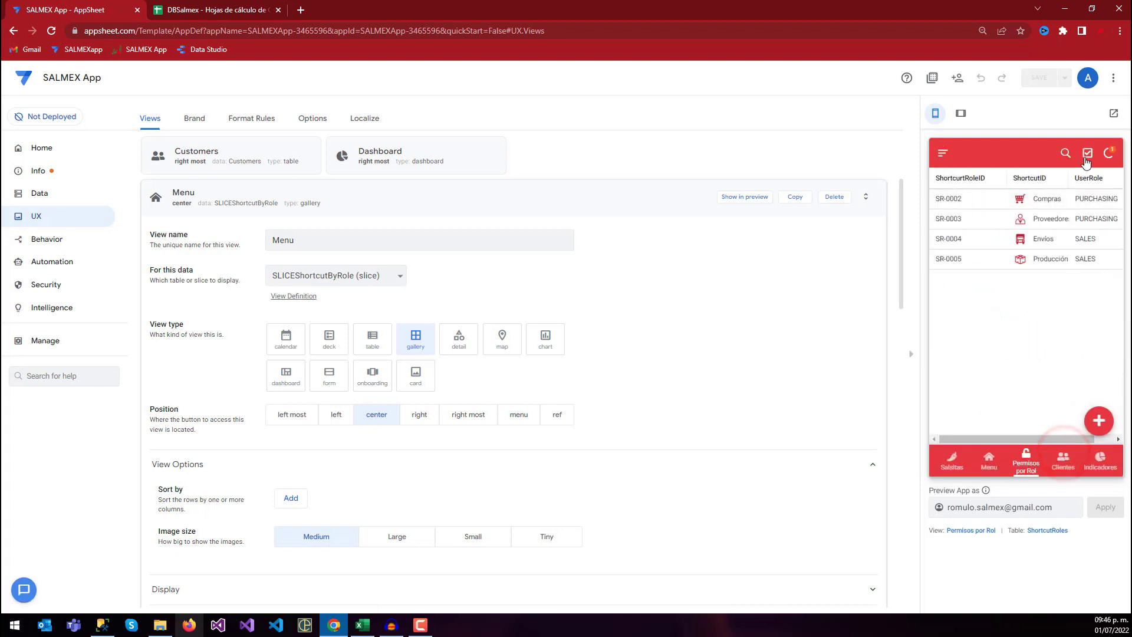
{"action": "left_click", "coordinate": [1087, 156]}
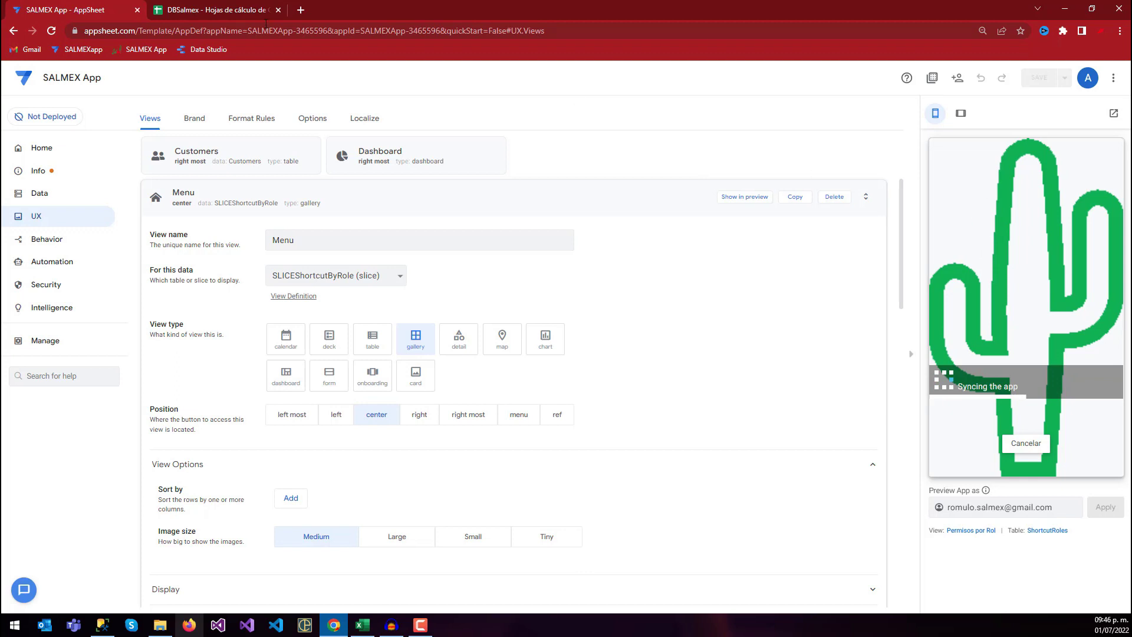
{"action": "left_click", "coordinate": [214, 6]}
Select the SALES user's e-mail in cell B7 of the Users sheet for previewing.
{"action": "left_click", "coordinate": [172, 229]}
{"action": "left_click", "coordinate": [99, 600]}
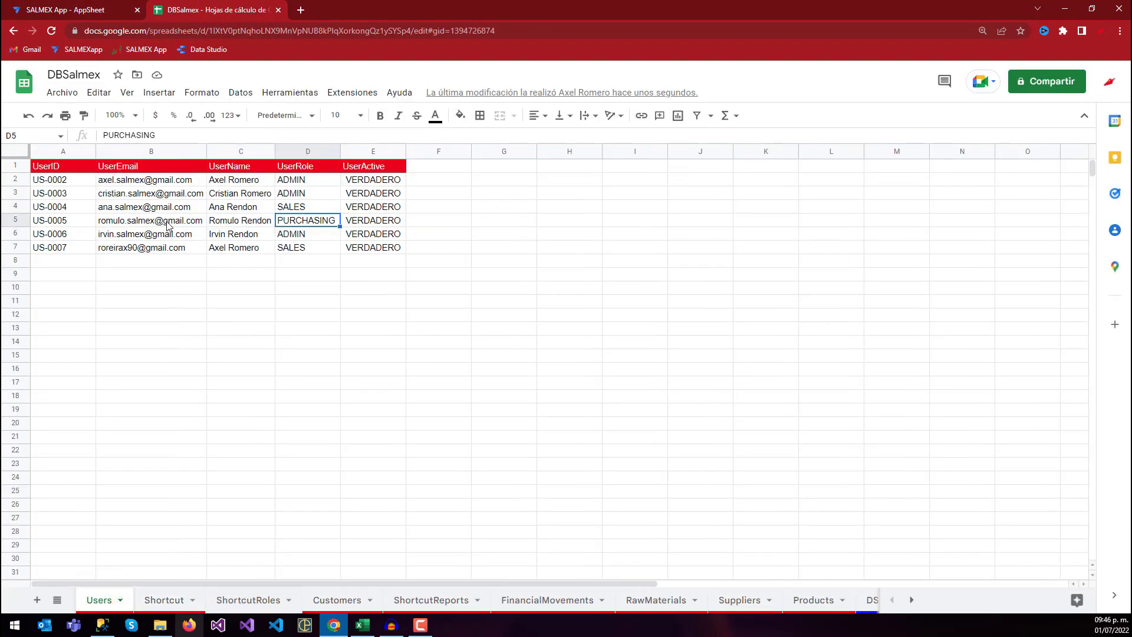
{"action": "left_click", "coordinate": [303, 245]}
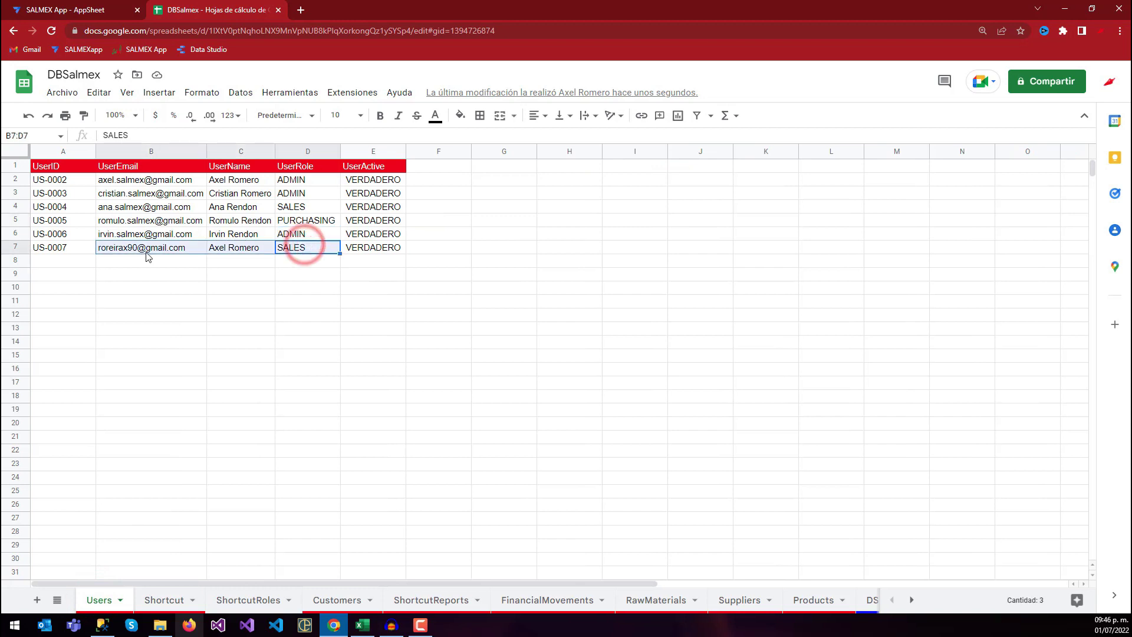
{"action": "left_click", "coordinate": [146, 248]}
{"action": "mouse_move", "coordinate": [150, 193]}
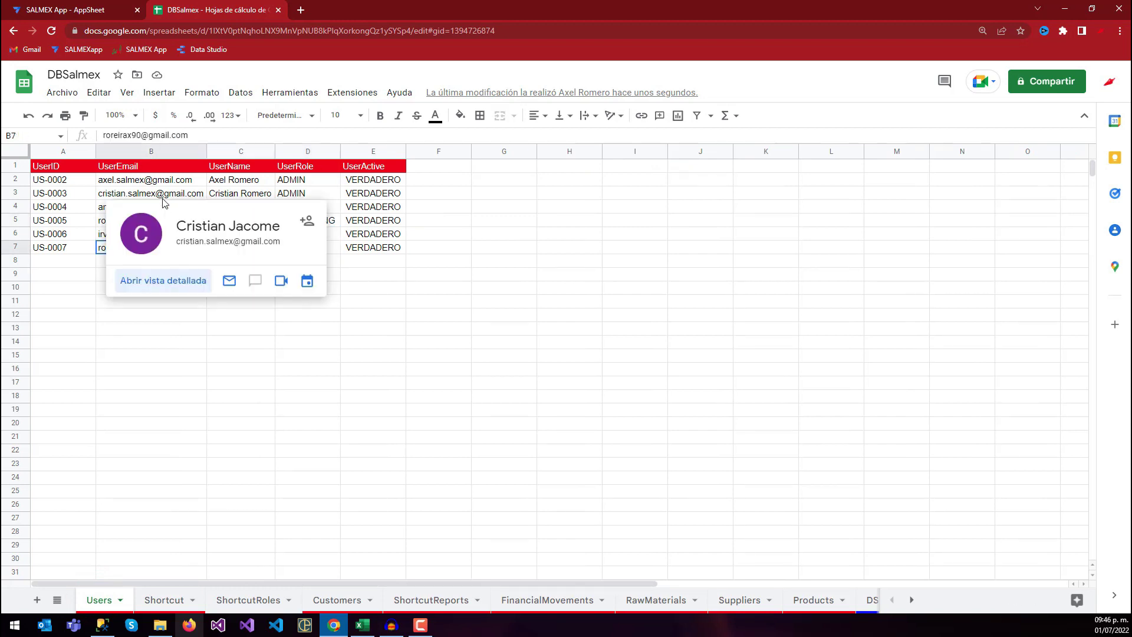
{"action": "left_click", "coordinate": [75, 10]}
{"action": "left_click_drag", "start_coordinate": [1061, 506], "coordinate": [949, 509]}
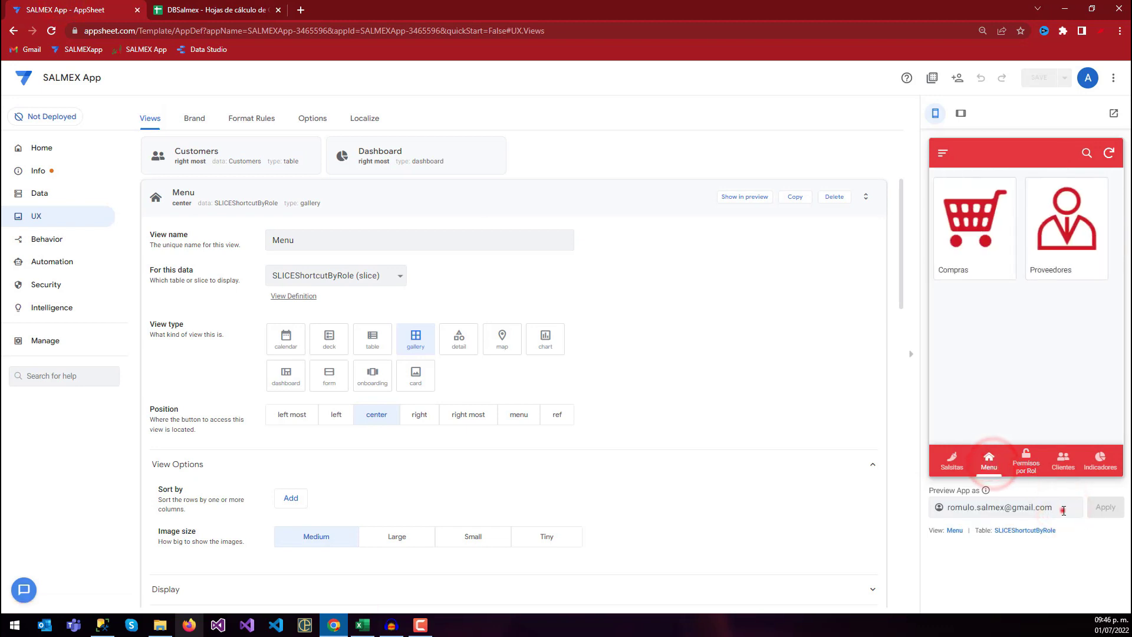
Preview the app as the SALES user and show the Permisos por Rol records.
{"action": "key", "text": "ctrl+v"}
{"action": "left_click", "coordinate": [1100, 508]}
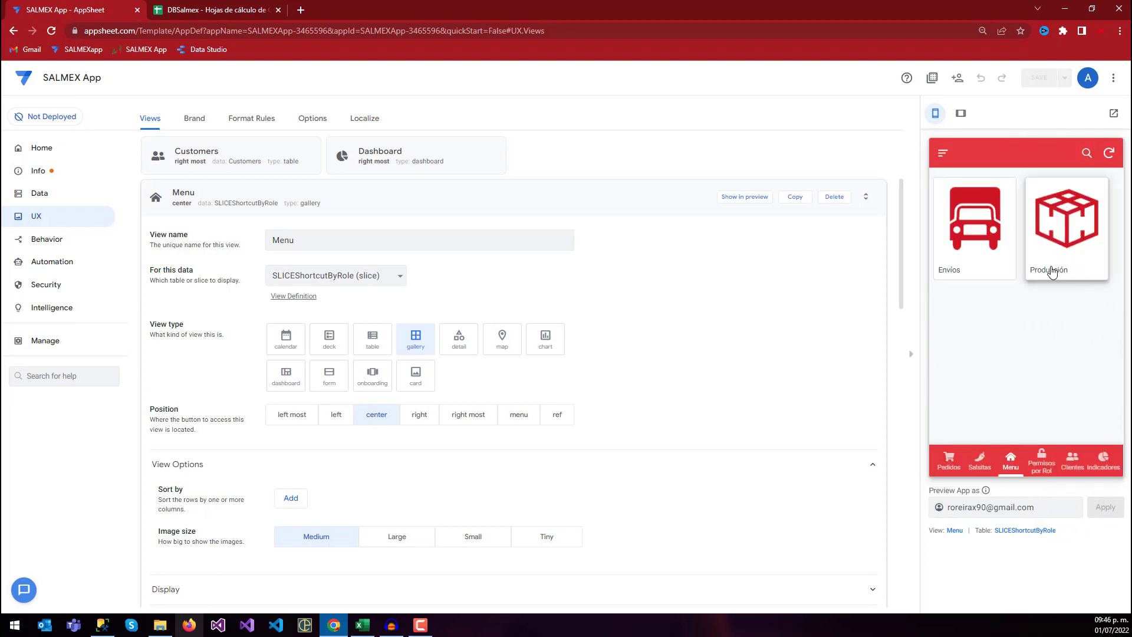
{"action": "left_click", "coordinate": [1047, 472]}
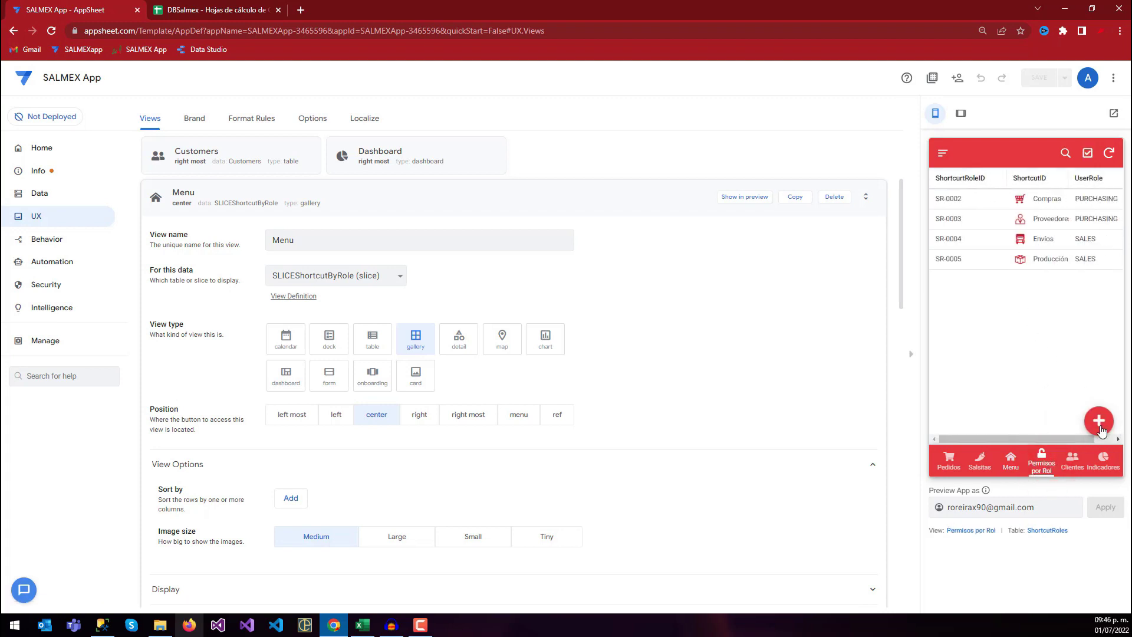
Add and save a Reportes row with role SALES, then check the Menu gallery tiles.
{"action": "left_click", "coordinate": [1099, 422]}
{"action": "left_click", "coordinate": [1002, 267]}
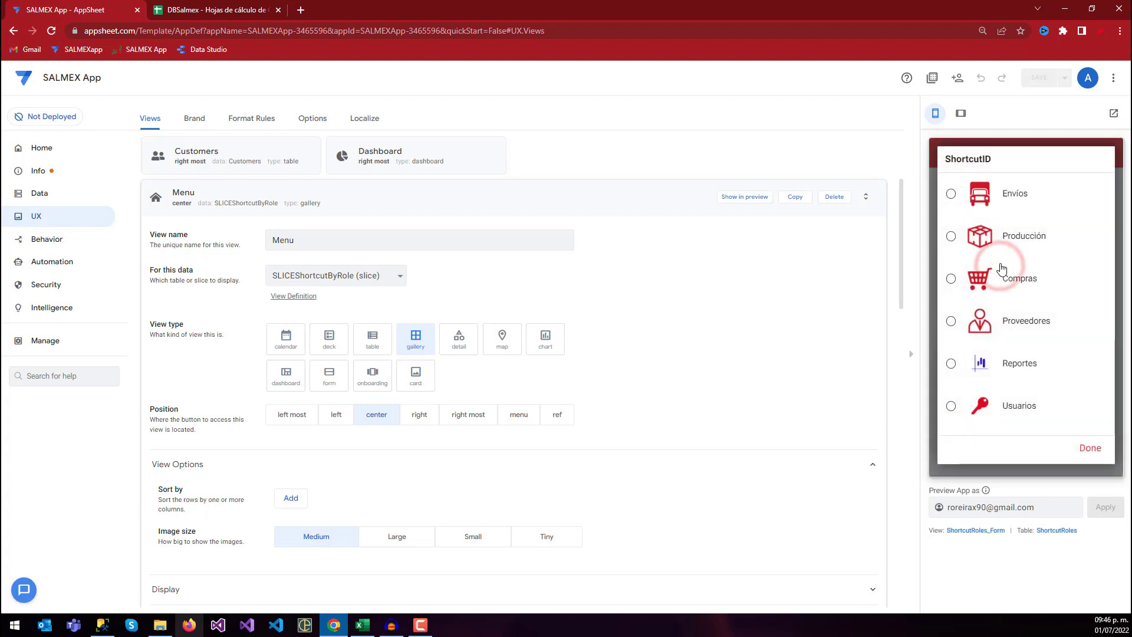
{"action": "left_click", "coordinate": [979, 366]}
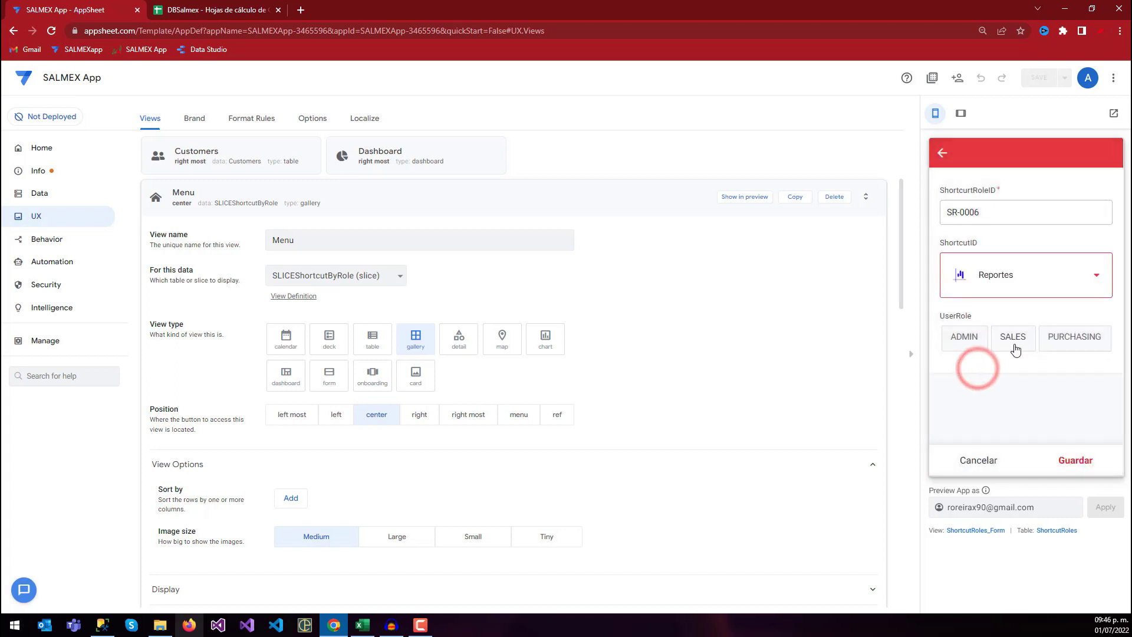
{"action": "left_click", "coordinate": [970, 341]}
{"action": "left_click", "coordinate": [1073, 337]}
{"action": "left_click", "coordinate": [1012, 337]}
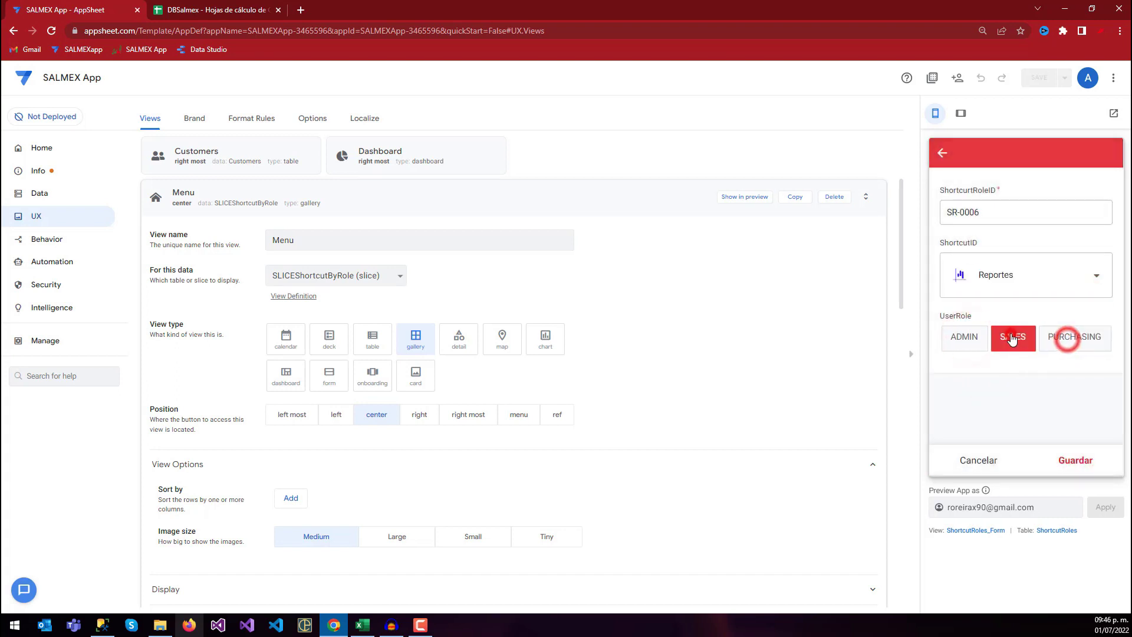
{"action": "left_click", "coordinate": [1078, 468]}
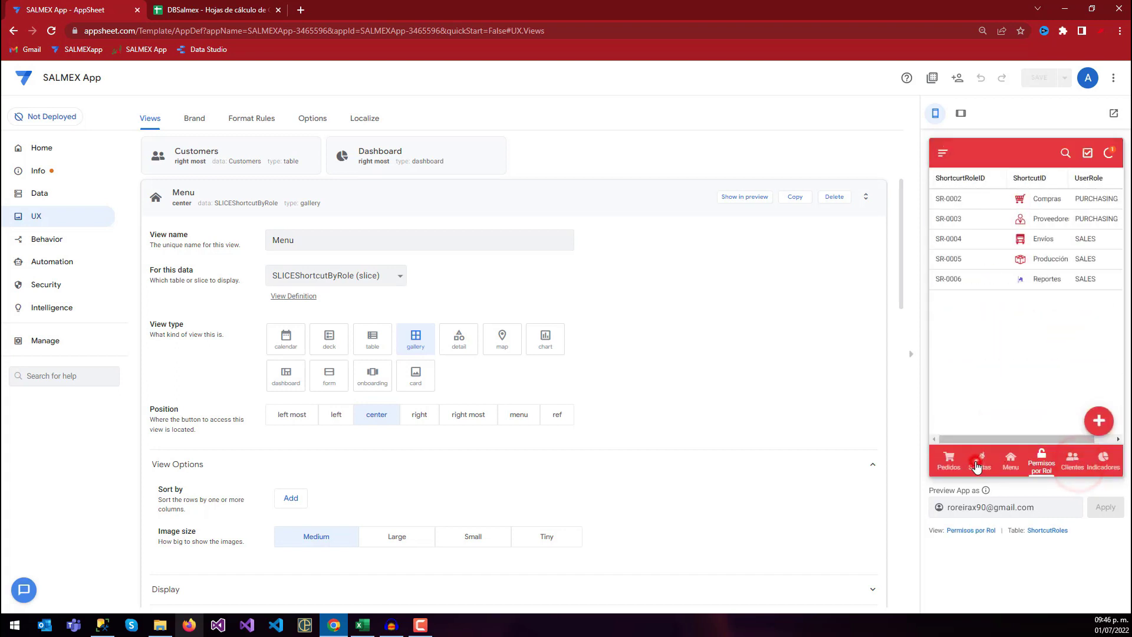
{"action": "left_click", "coordinate": [995, 466]}
{"action": "left_click", "coordinate": [998, 466]}
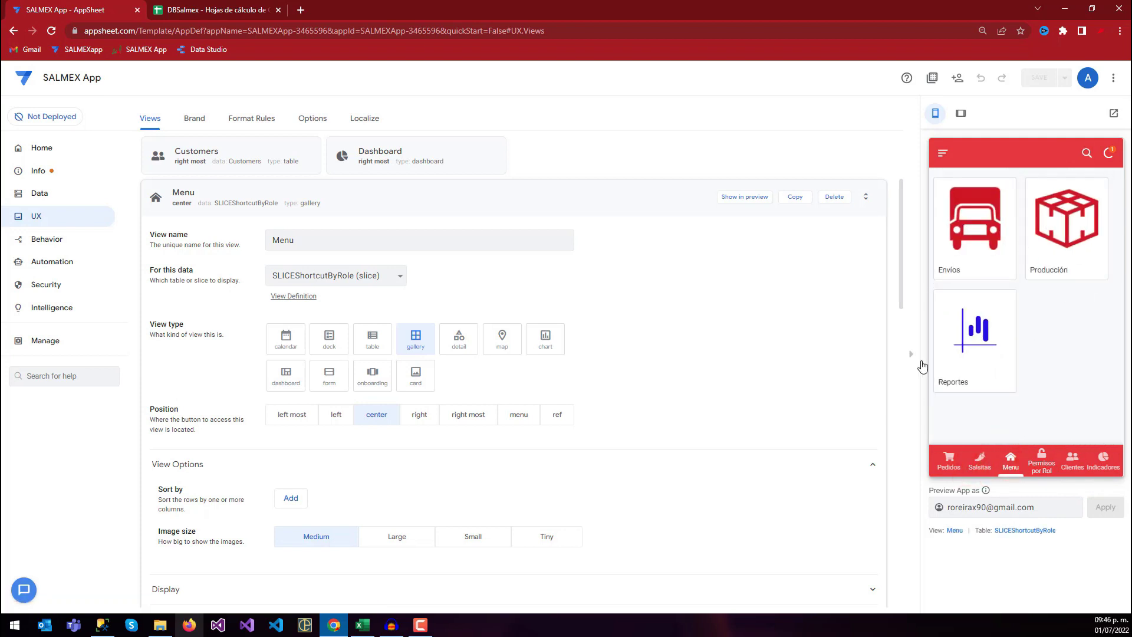
Add and save a new Permisos por Rol row giving Usuarios to ADMIN.
{"action": "left_click", "coordinate": [1041, 462]}
{"action": "left_click", "coordinate": [1089, 426]}
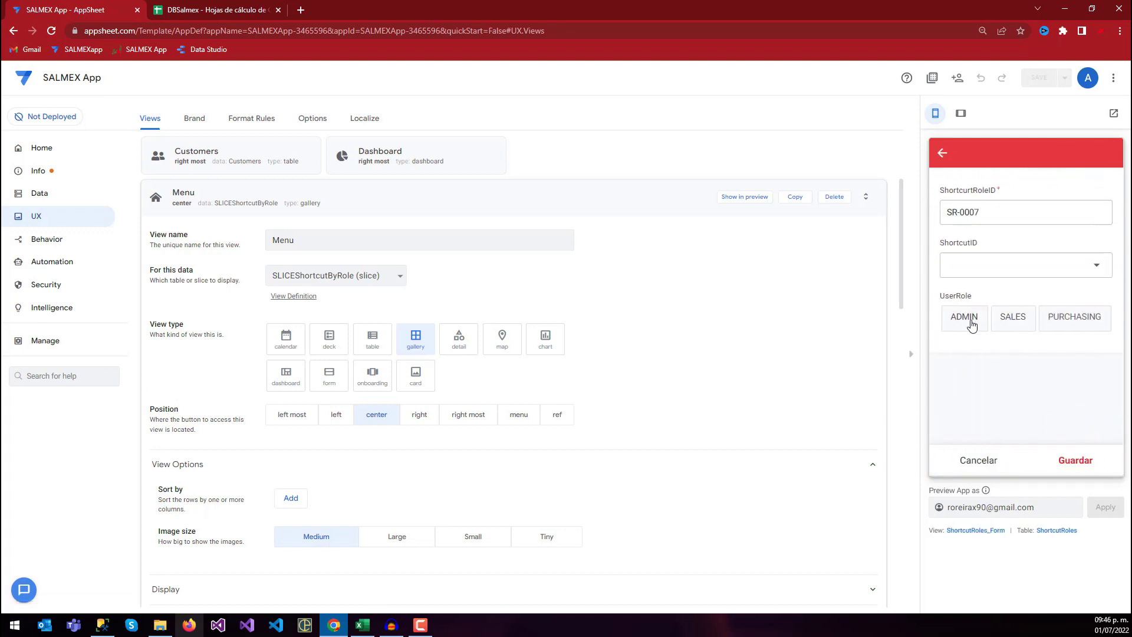
{"action": "left_click", "coordinate": [967, 317]}
{"action": "left_click", "coordinate": [943, 264]}
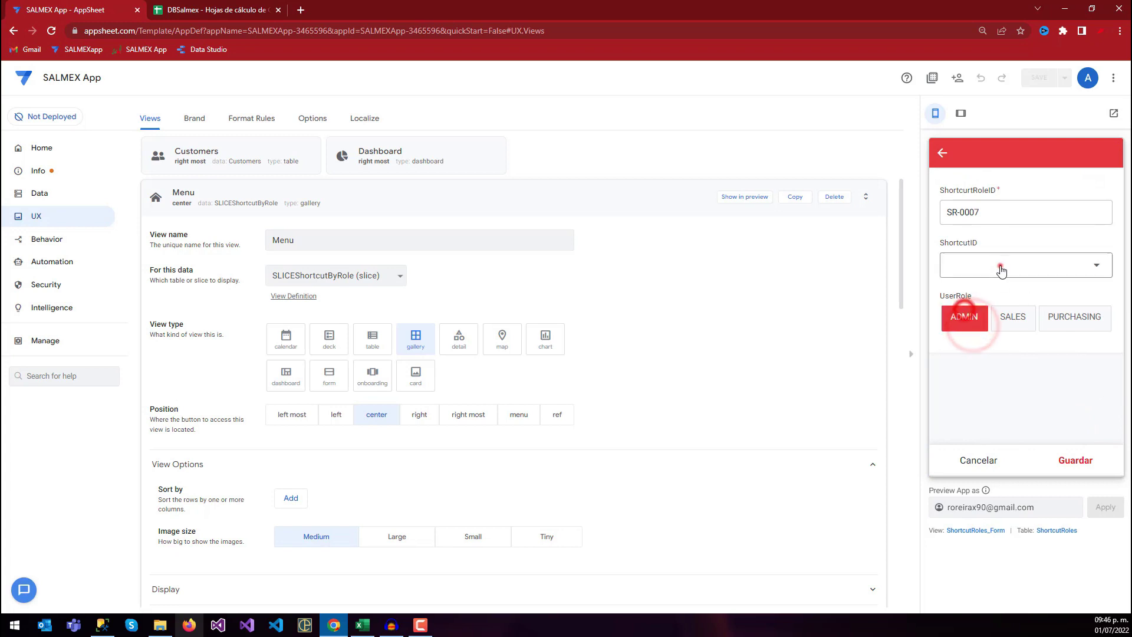
{"action": "left_click", "coordinate": [1005, 405]}
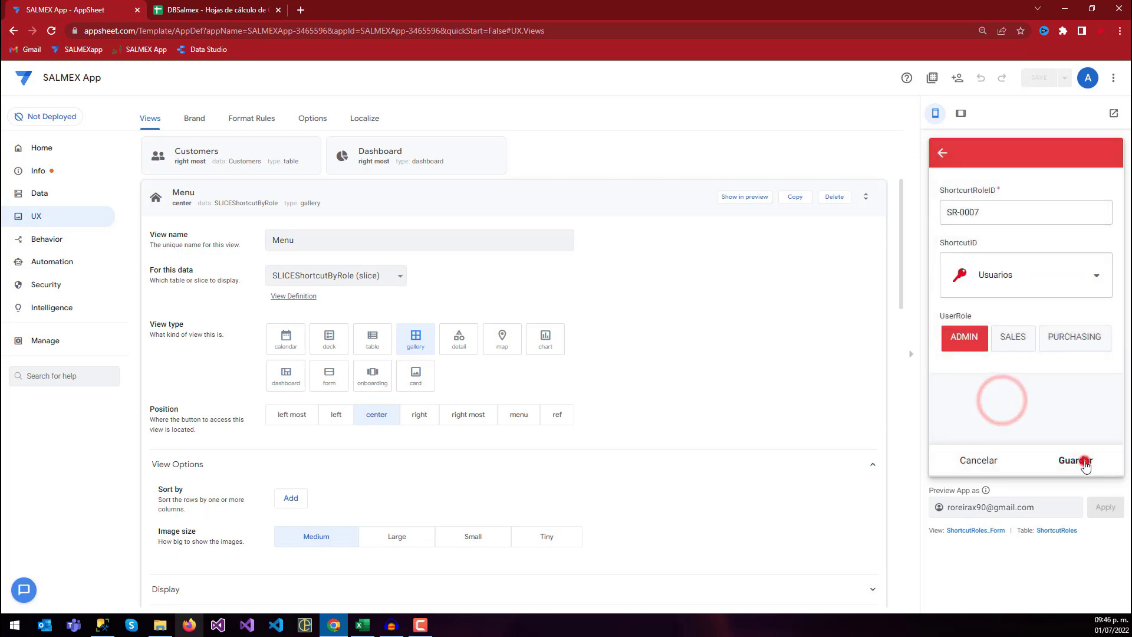
{"action": "left_click", "coordinate": [1089, 460]}
Look up the ADMIN user's email in DBSalmex, then preview the app's Menu gallery as that user.
{"action": "left_click", "coordinate": [201, 8]}
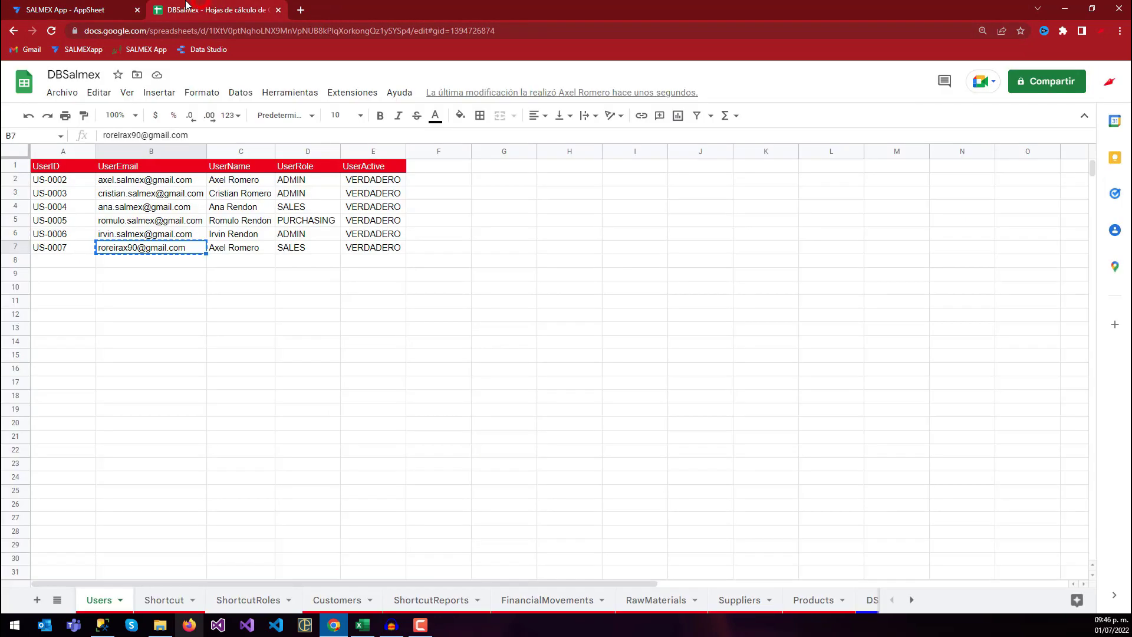
{"action": "left_click", "coordinate": [190, 182]}
{"action": "left_click", "coordinate": [54, 8]}
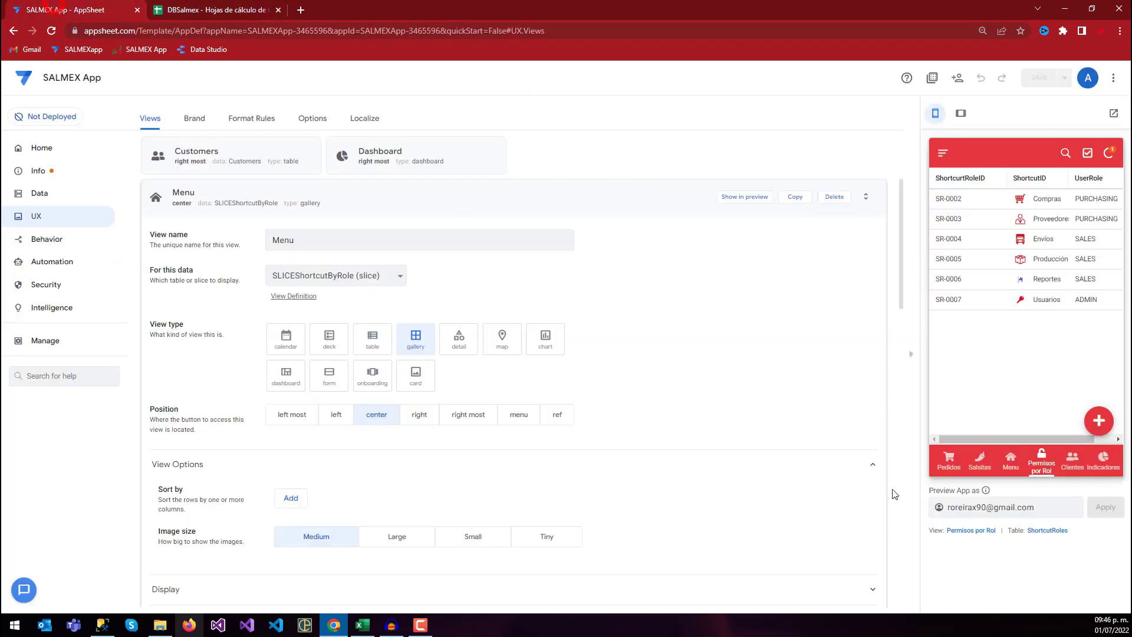
{"action": "triple_click", "coordinate": [1034, 506]}
{"action": "left_click", "coordinate": [1105, 507]}
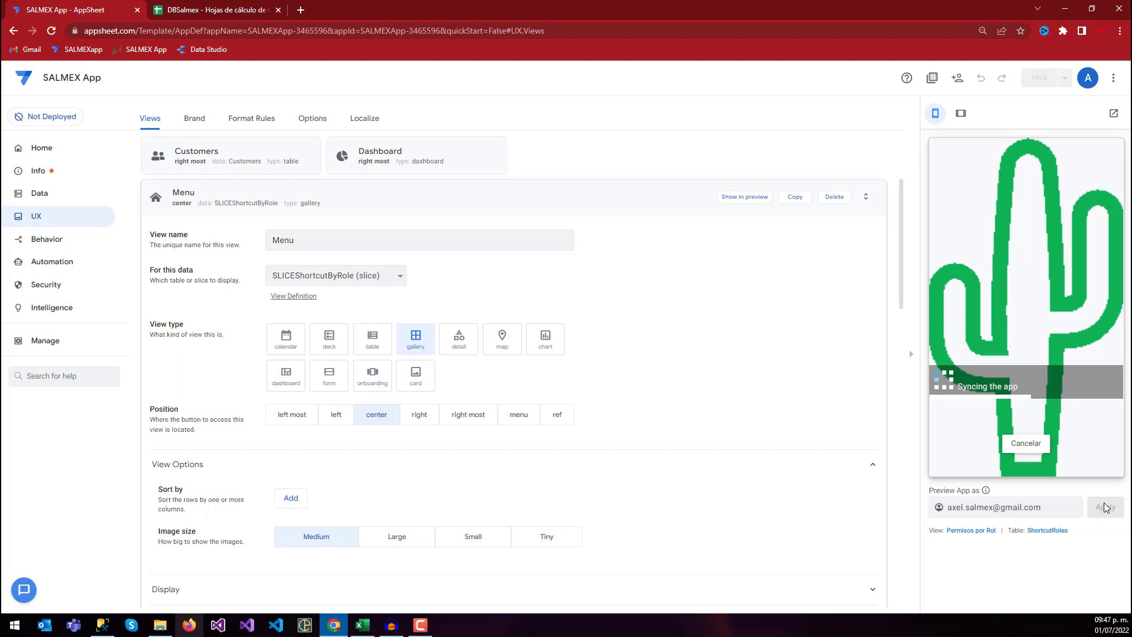
{"action": "left_click", "coordinate": [1011, 460]}
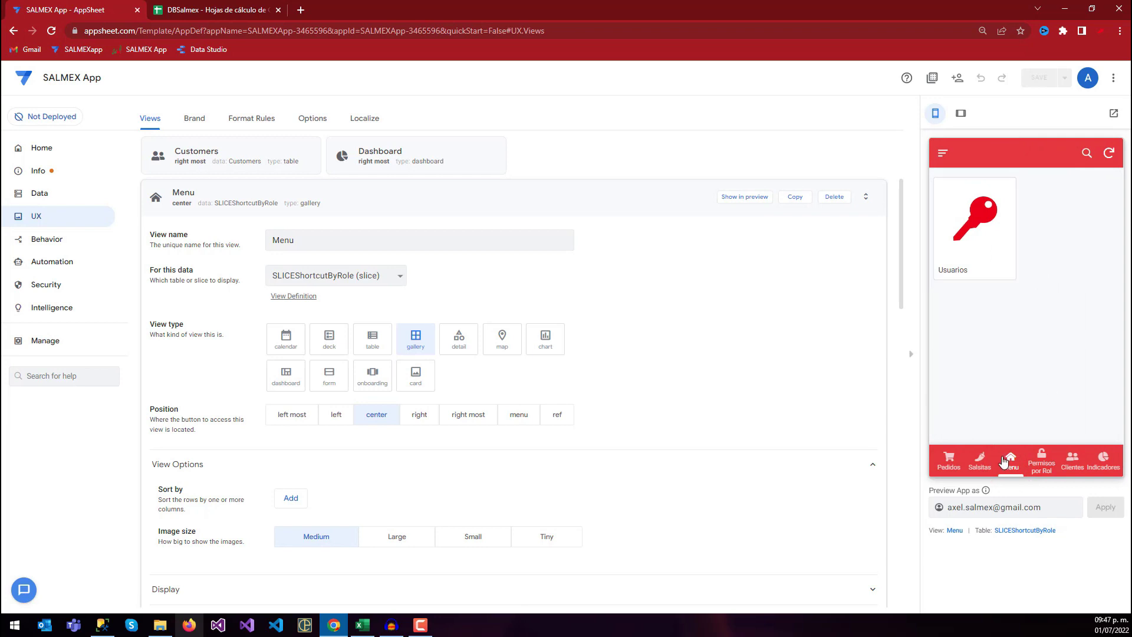
Review the ShortcutRoles table A1:C7 in the spreadsheet, then go to the app's Data tables.
{"action": "left_click", "coordinate": [166, 8]}
{"action": "left_click", "coordinate": [229, 602]}
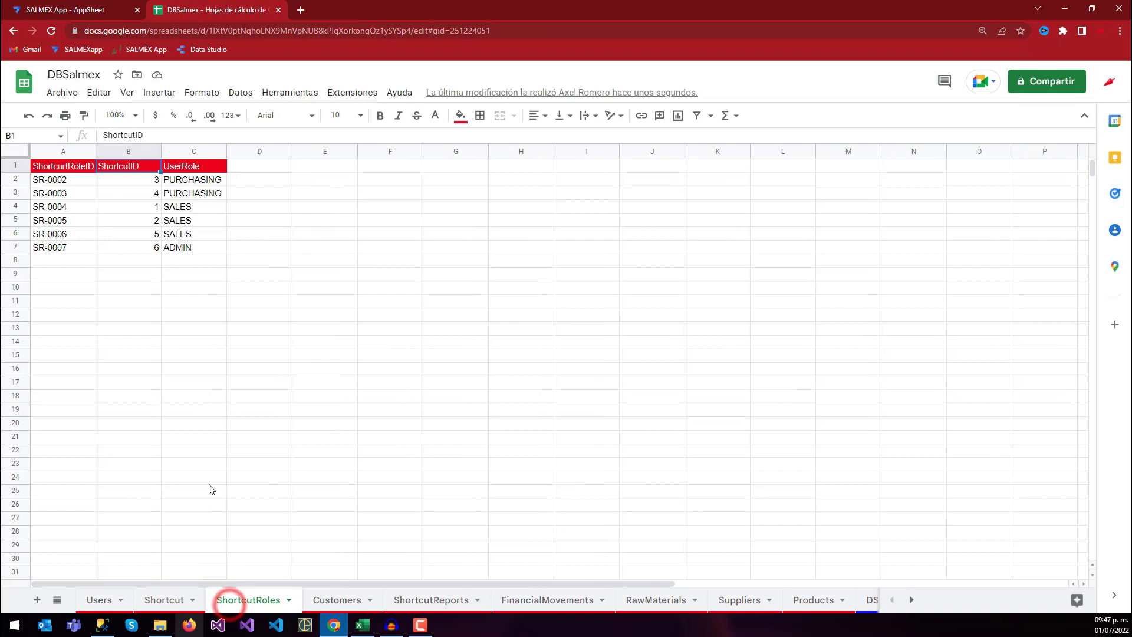
{"action": "left_click", "coordinate": [186, 207]}
{"action": "left_click_drag", "start_coordinate": [70, 171], "coordinate": [195, 252]}
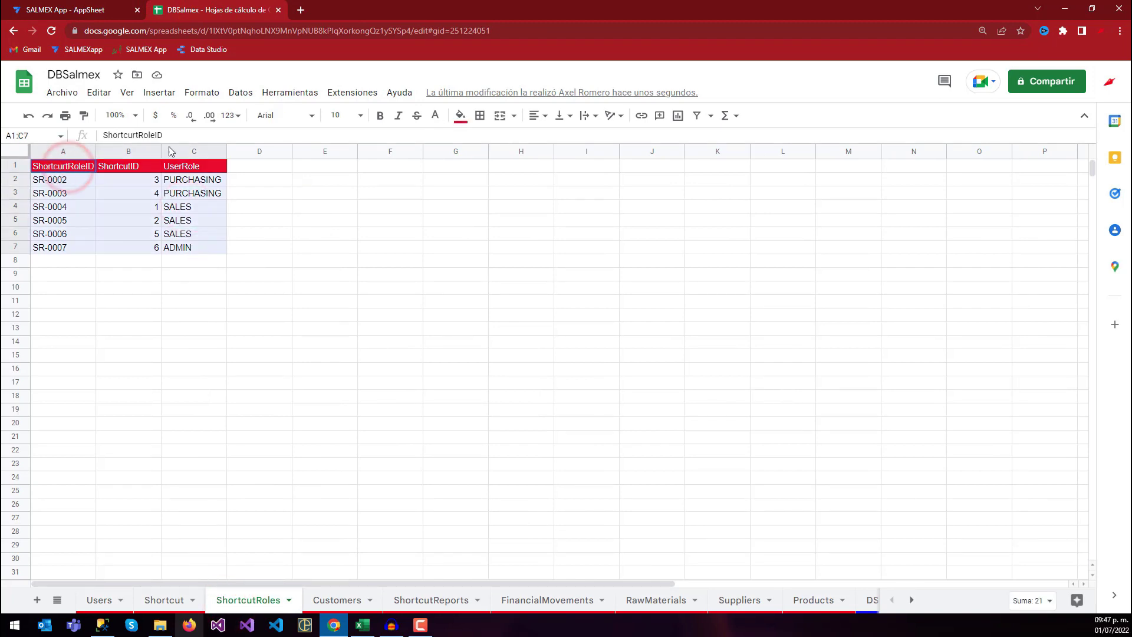
{"action": "left_click", "coordinate": [101, 7]}
{"action": "left_click", "coordinate": [309, 203]}
{"action": "left_click", "coordinate": [53, 193]}
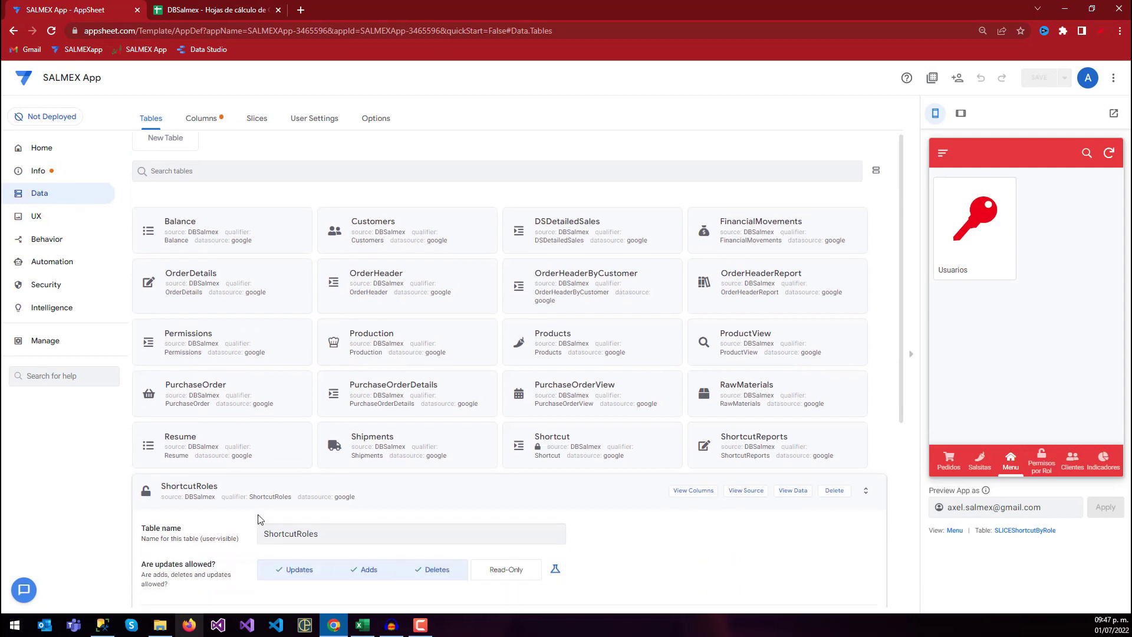
Keep Shortcut as SLICEShortcutByRole's source table and open its row filter in the Expression Assistant.
{"action": "scroll", "coordinate": [260, 488], "scroll_direction": "down", "scroll_amount": 3}
{"action": "left_click", "coordinate": [695, 379]}
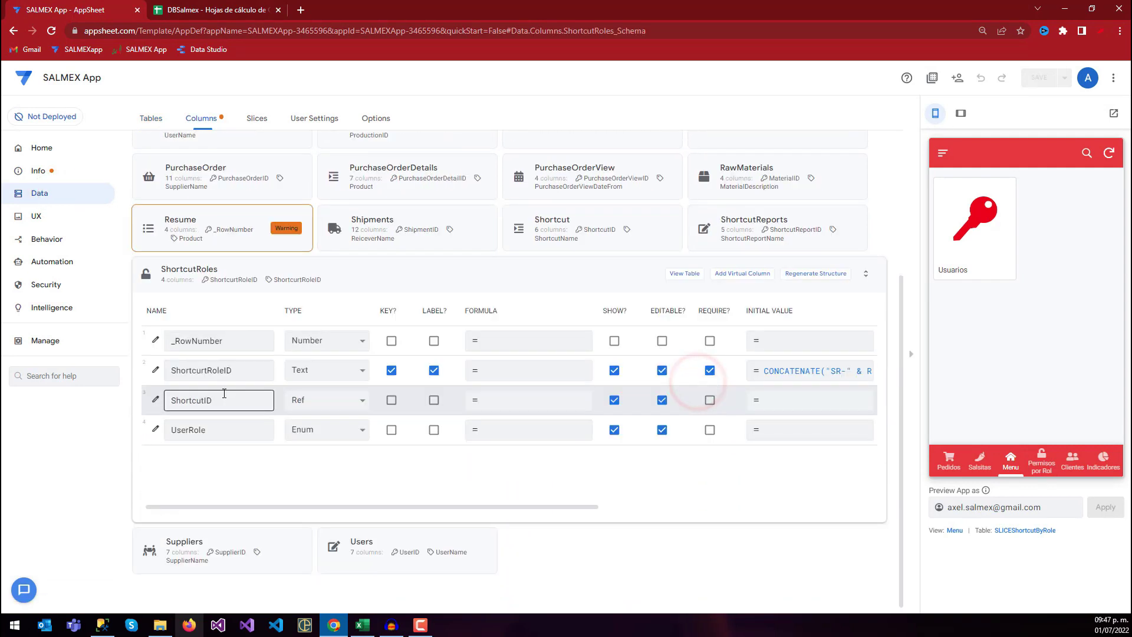
{"action": "scroll", "coordinate": [469, 415], "scroll_direction": "up", "scroll_amount": 1}
{"action": "left_click", "coordinate": [336, 323]}
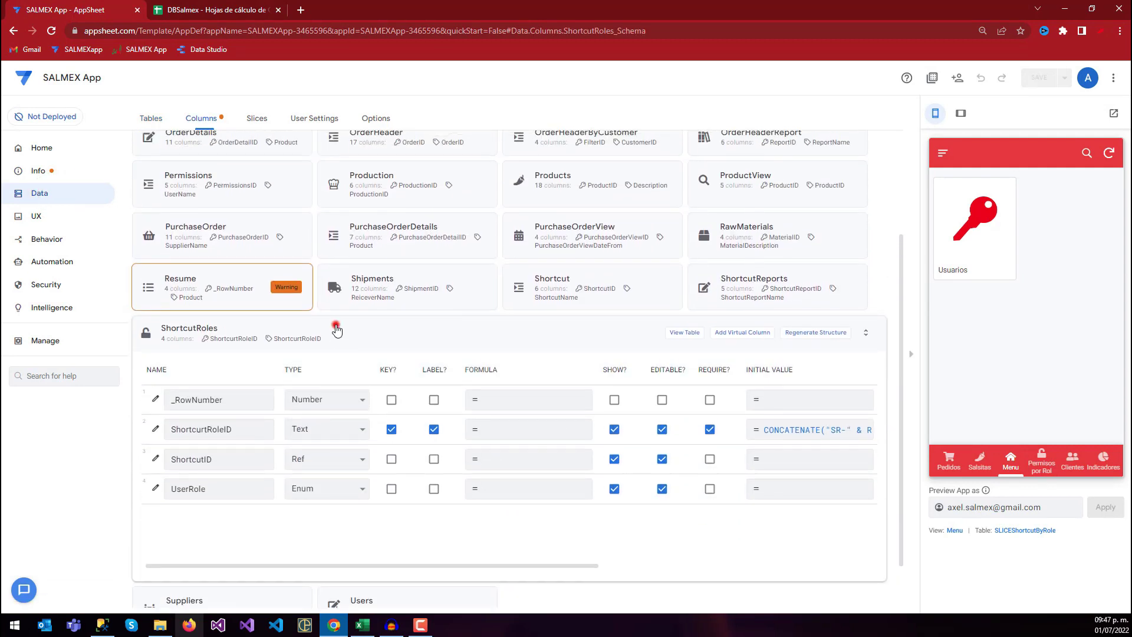
{"action": "left_click", "coordinate": [257, 120]}
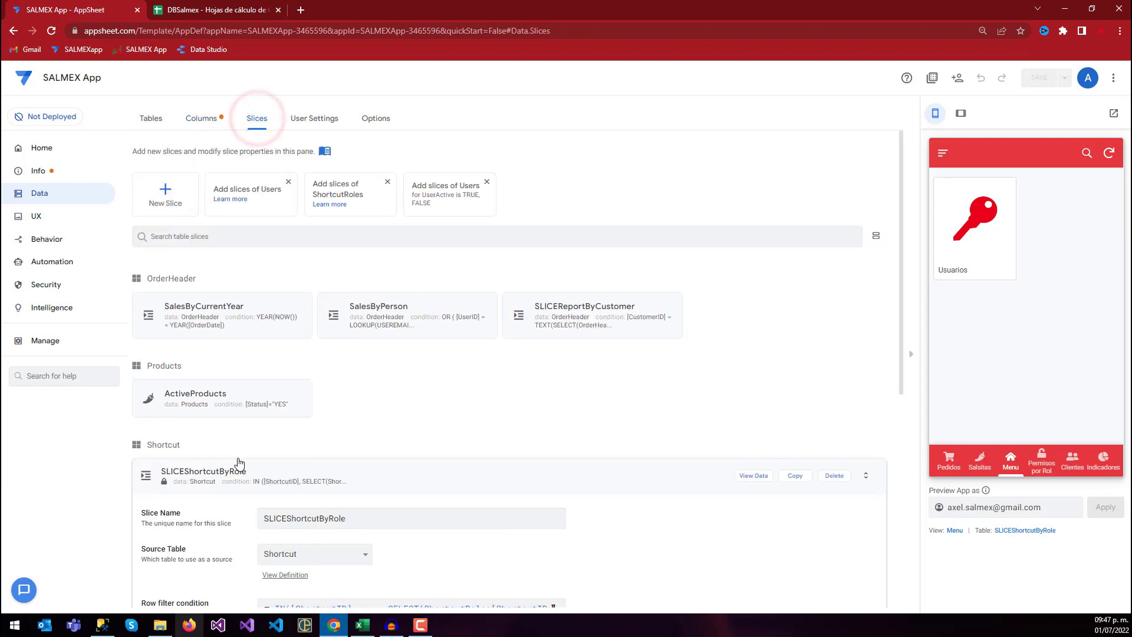
{"action": "scroll", "coordinate": [271, 412], "scroll_direction": "down", "scroll_amount": 3}
{"action": "left_click", "coordinate": [304, 380]}
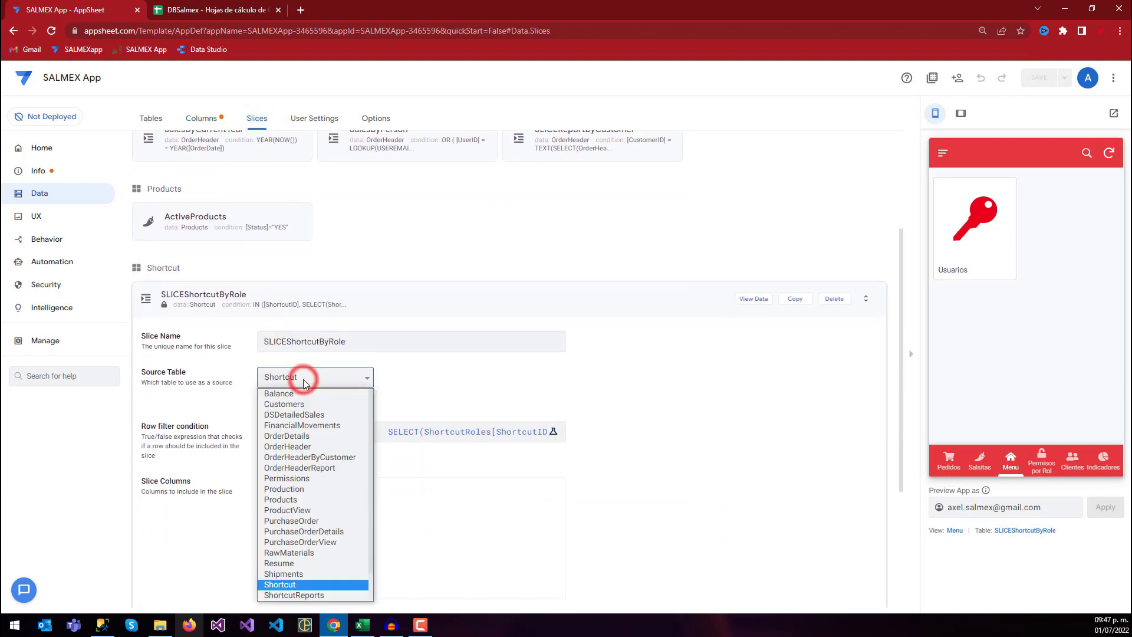
{"action": "left_click", "coordinate": [456, 492]}
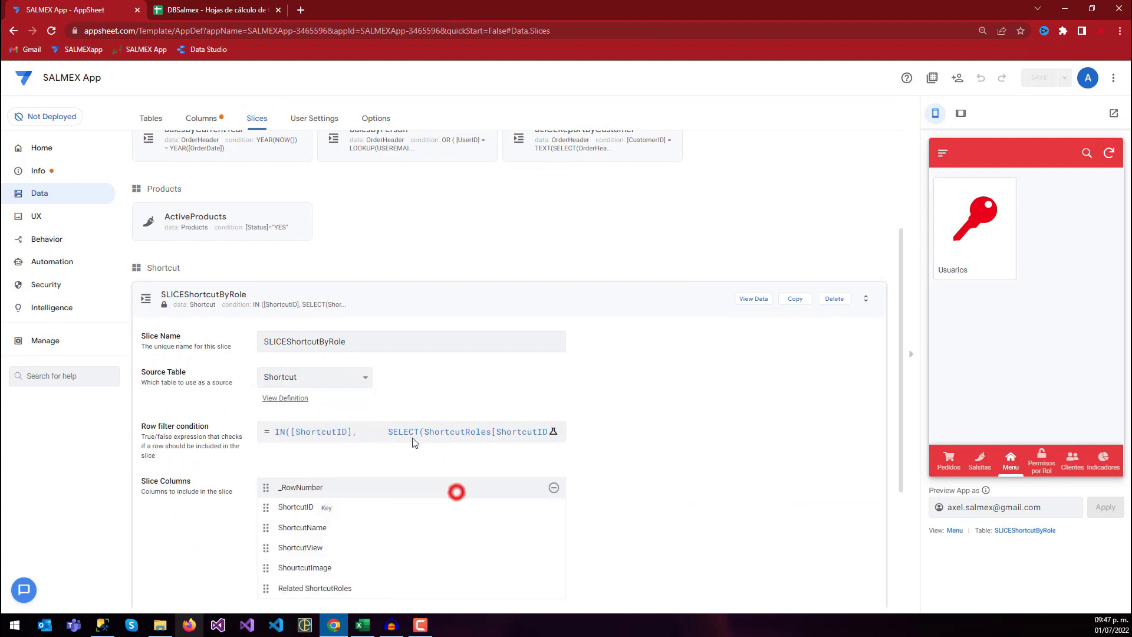
{"action": "left_click", "coordinate": [413, 435]}
{"action": "left_click", "coordinate": [414, 210]}
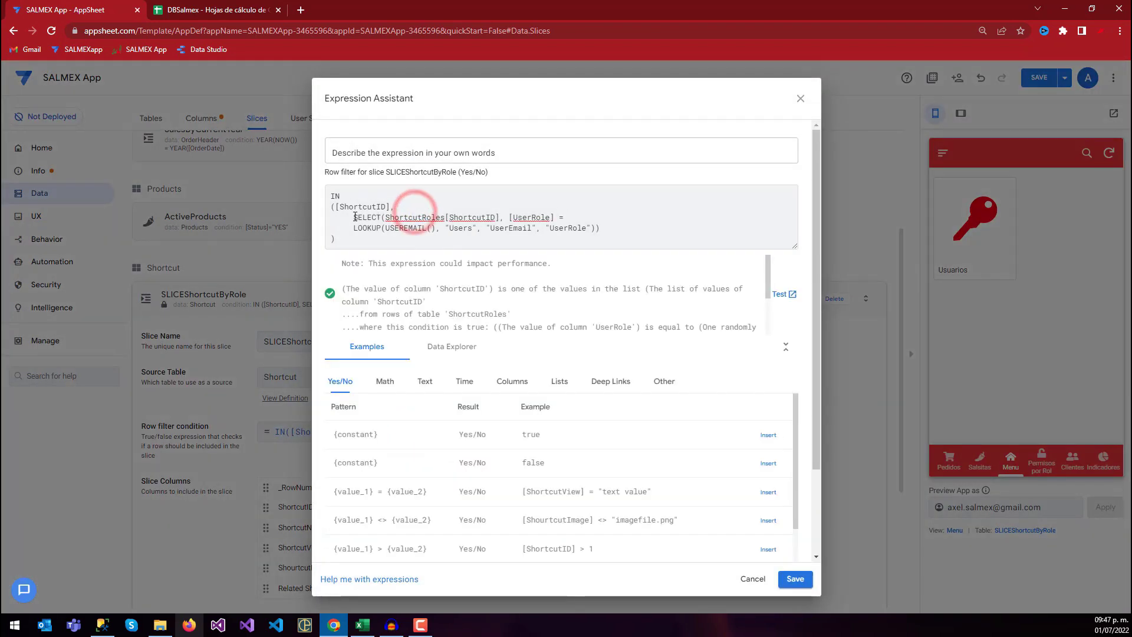
Inspect the filter's SELECT and LOOKUP sub-expression and ShortcutID reference, then collapse the slice settings.
{"action": "left_click_drag", "start_coordinate": [353, 216], "coordinate": [616, 227]}
{"action": "double_click", "coordinate": [371, 207]}
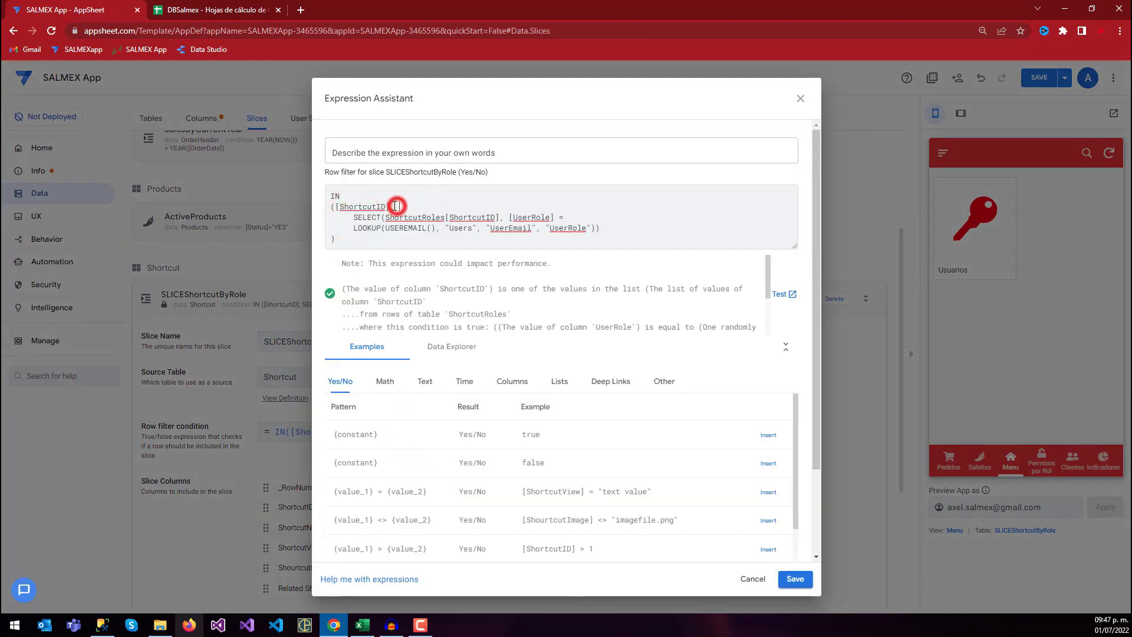
{"action": "left_click_drag", "start_coordinate": [353, 216], "coordinate": [607, 227]}
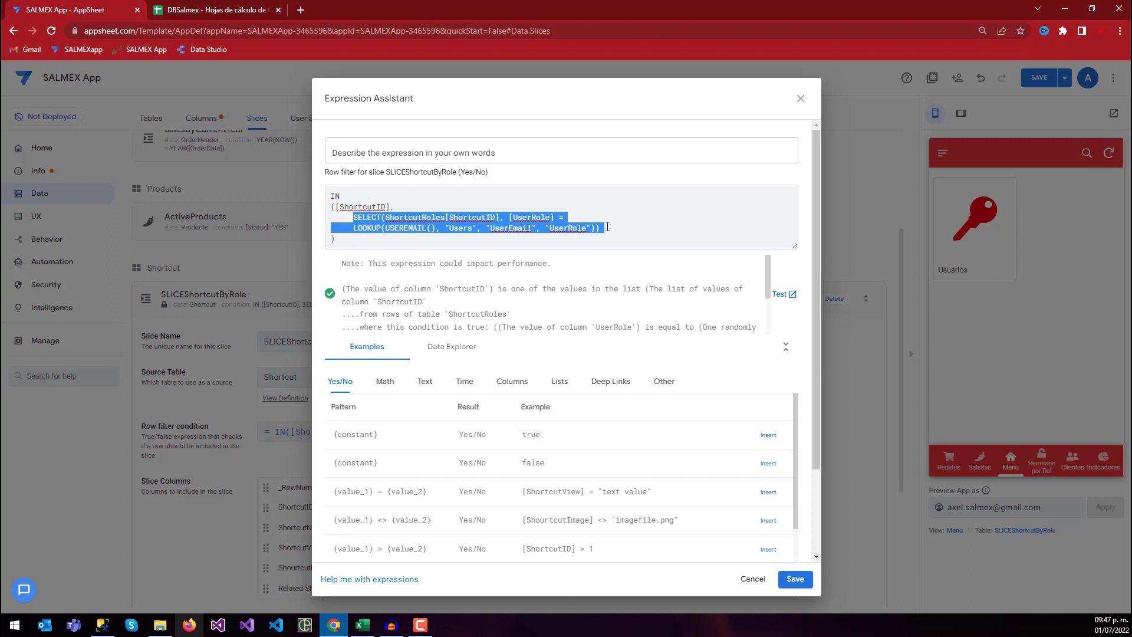
{"action": "left_click_drag", "start_coordinate": [607, 226], "coordinate": [352, 217]}
{"action": "left_click", "coordinate": [341, 217]}
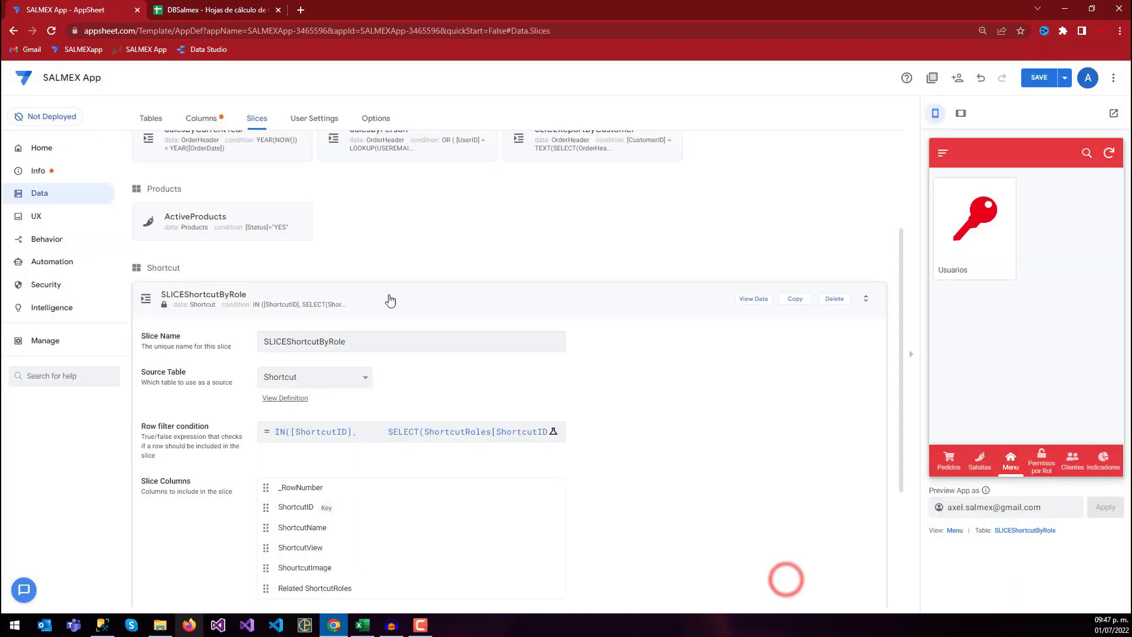
{"action": "left_click", "coordinate": [386, 298]}
Confirm the Menu view's data is the SLICEShortcutByRole slice and save the app.
{"action": "left_click", "coordinate": [70, 224]}
{"action": "left_click", "coordinate": [573, 337]}
{"action": "left_click", "coordinate": [318, 229]}
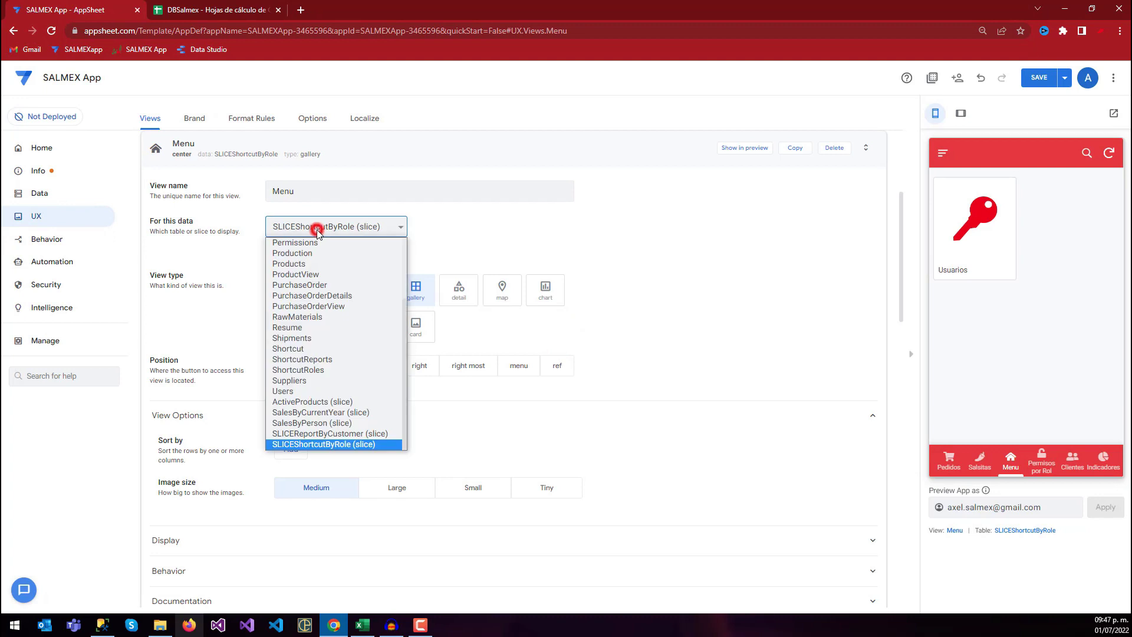
{"action": "left_click", "coordinate": [322, 446]}
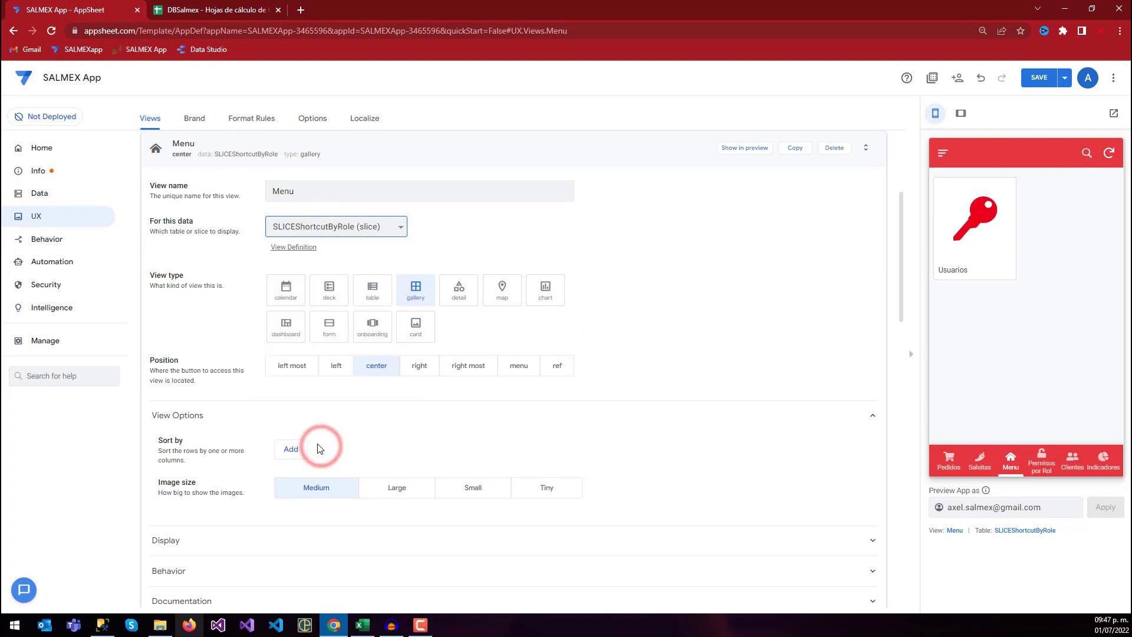
{"action": "left_click", "coordinate": [1041, 77]}
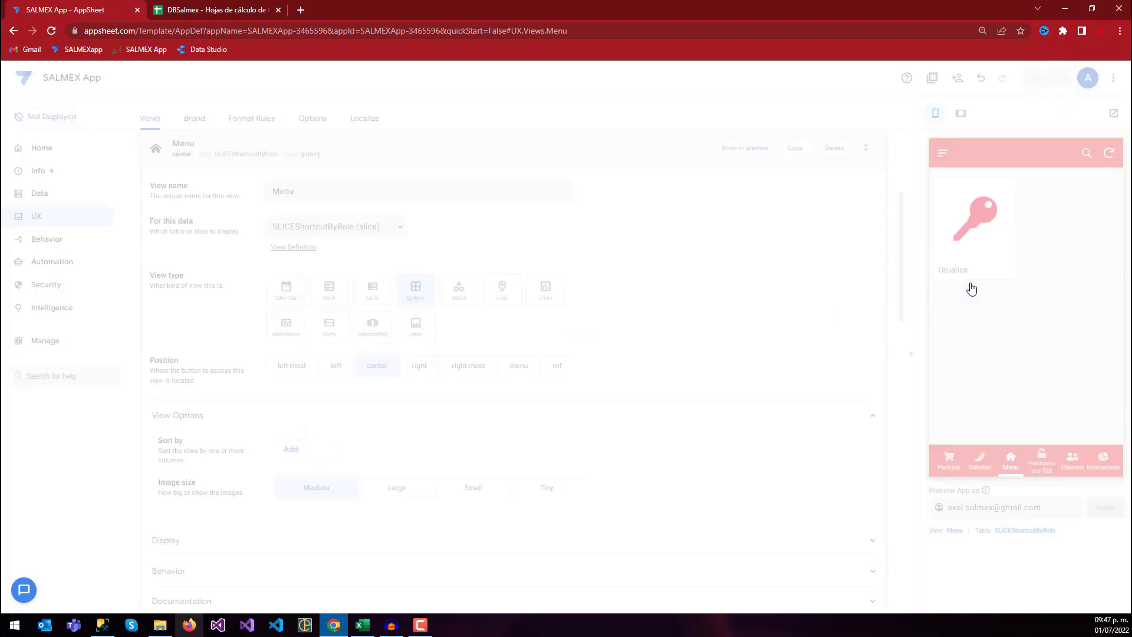